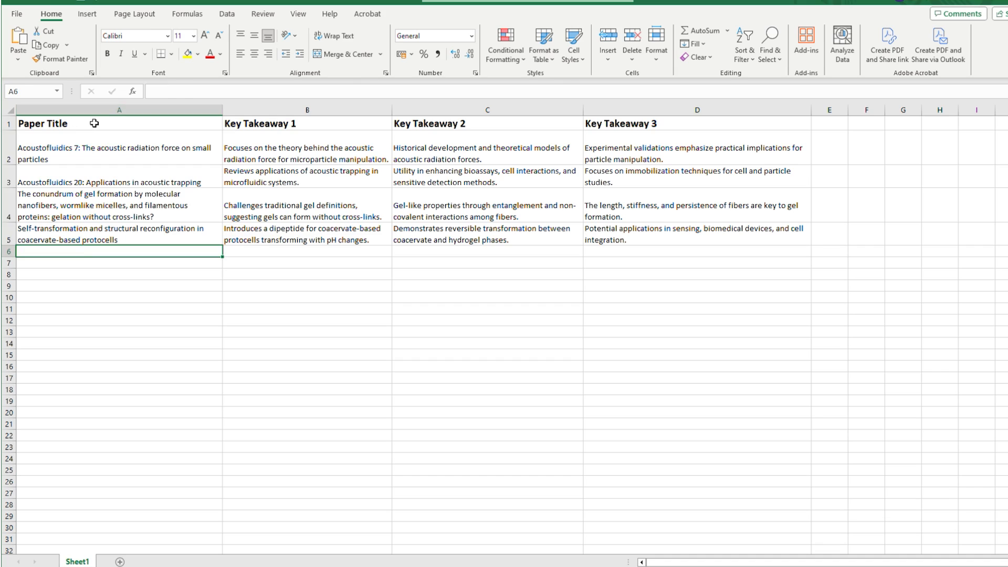
{"action": "left_click_drag", "start_coordinate": [52, 124], "coordinate": [127, 232]}
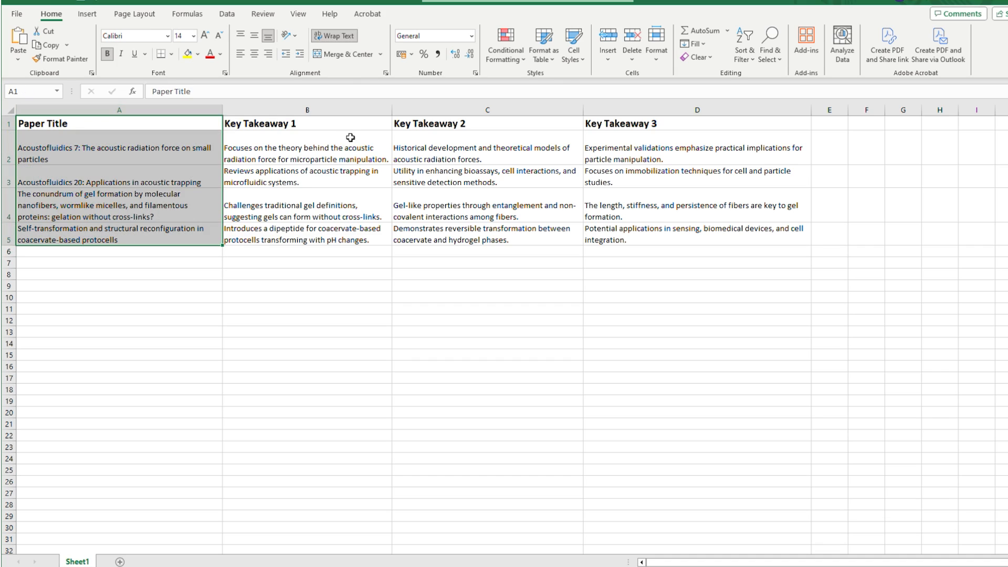
{"action": "key", "text": "Right"}
{"action": "key", "text": "Right"}
{"action": "key", "text": "Right"}
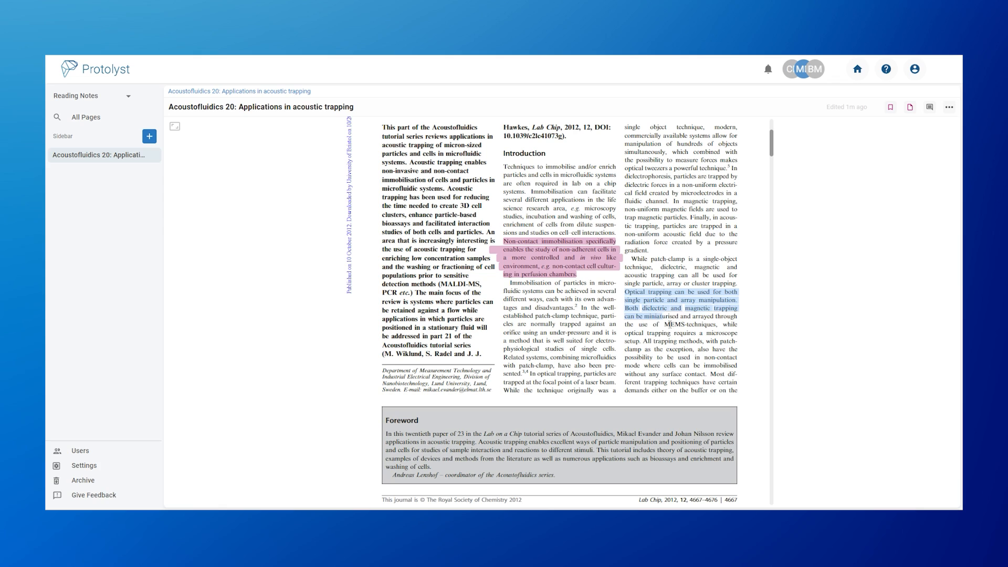
Step: Capture the optical trapping passage ending in "MEMS-techniques" as an Atom in the Acoustofluidics 20 paper
{"action": "left_click_drag", "start_coordinate": [662, 315], "coordinate": [721, 333]}
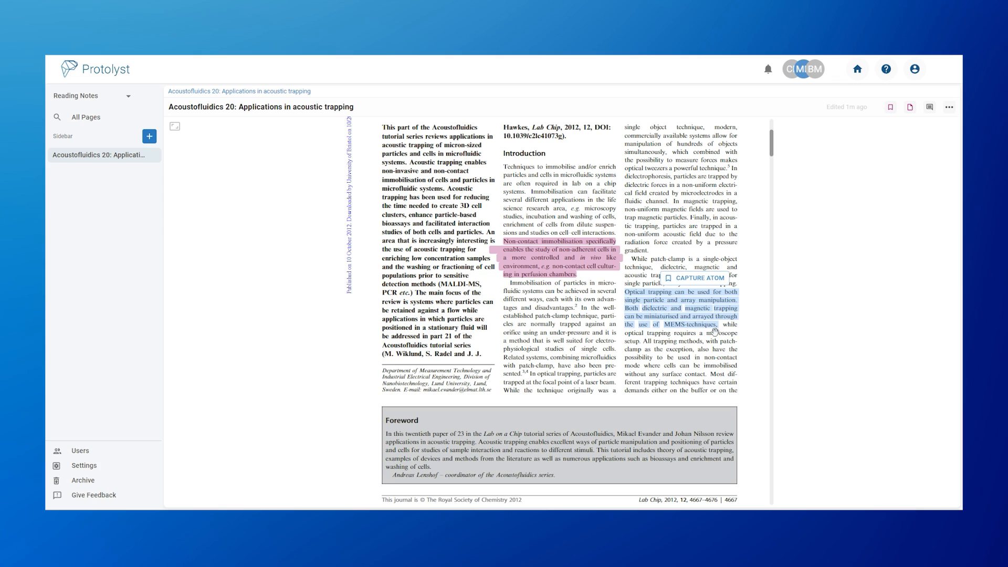
{"action": "left_click", "coordinate": [704, 287]}
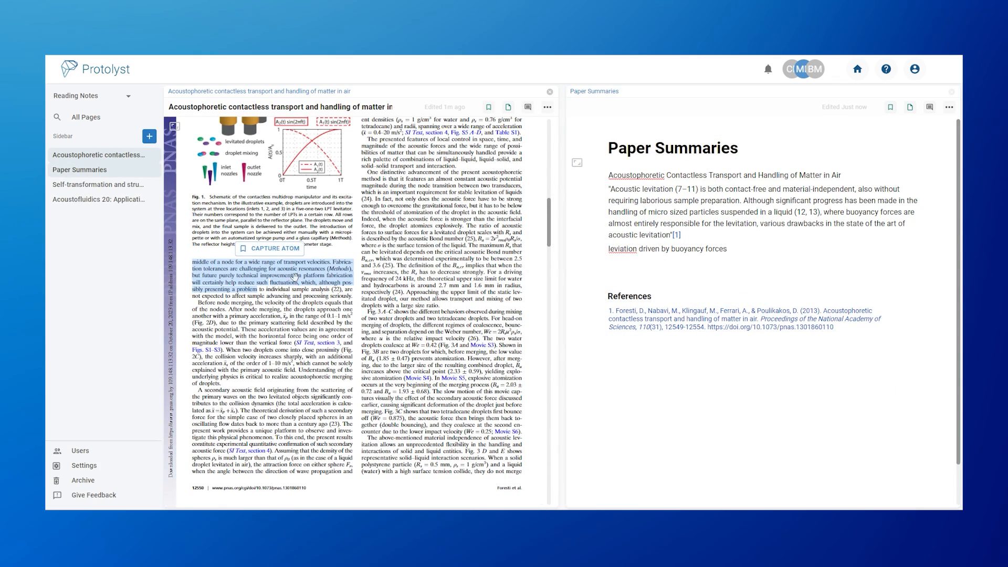
Step: Place the introduction's microfluidics passage in the Applications property of the Continuous Manufacturing of Microfluidic Fibers paper
{"action": "triple_click", "coordinate": [642, 268]}
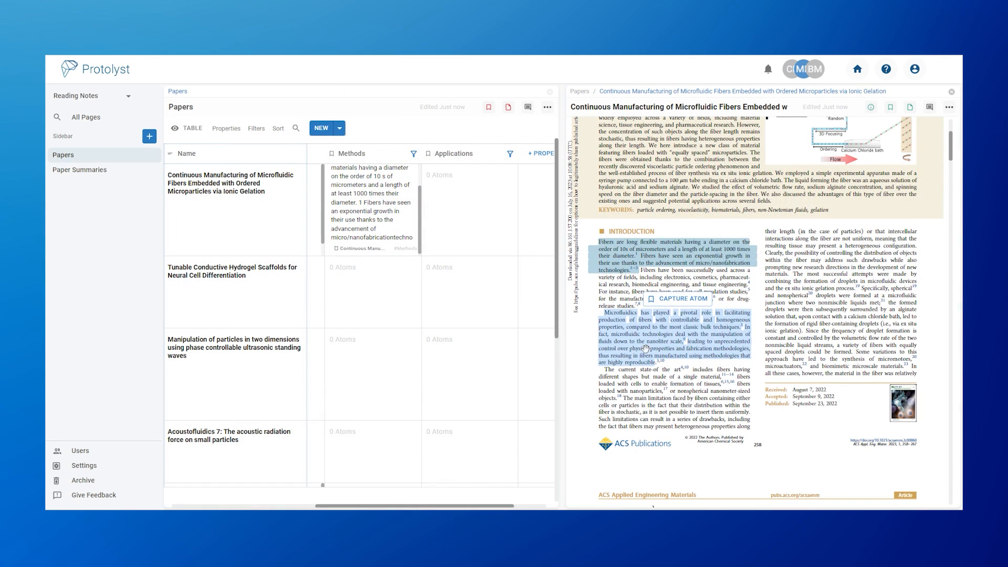
{"action": "mouse_move", "coordinate": [578, 300]}
{"action": "left_mouse_down"}
{"action": "mouse_move", "coordinate": [450, 176]}
{"action": "mouse_move", "coordinate": [465, 178]}
{"action": "left_mouse_up"}
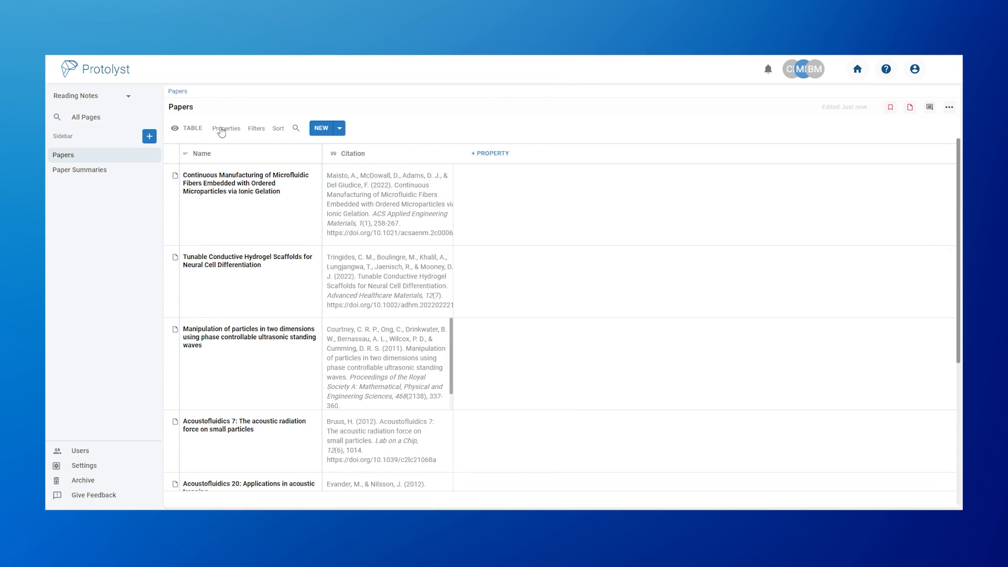
Step: Show the Atoms property in the Papers table and place Acoustofluidics 20's acoustophoresis Atom in its Methods property
{"action": "left_click", "coordinate": [226, 129]}
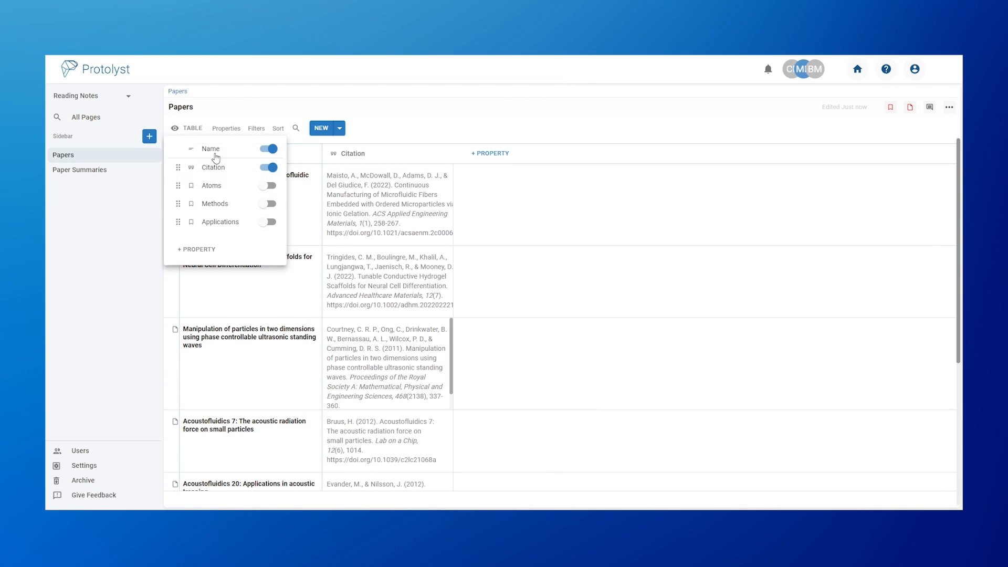
{"action": "left_click", "coordinate": [269, 186]}
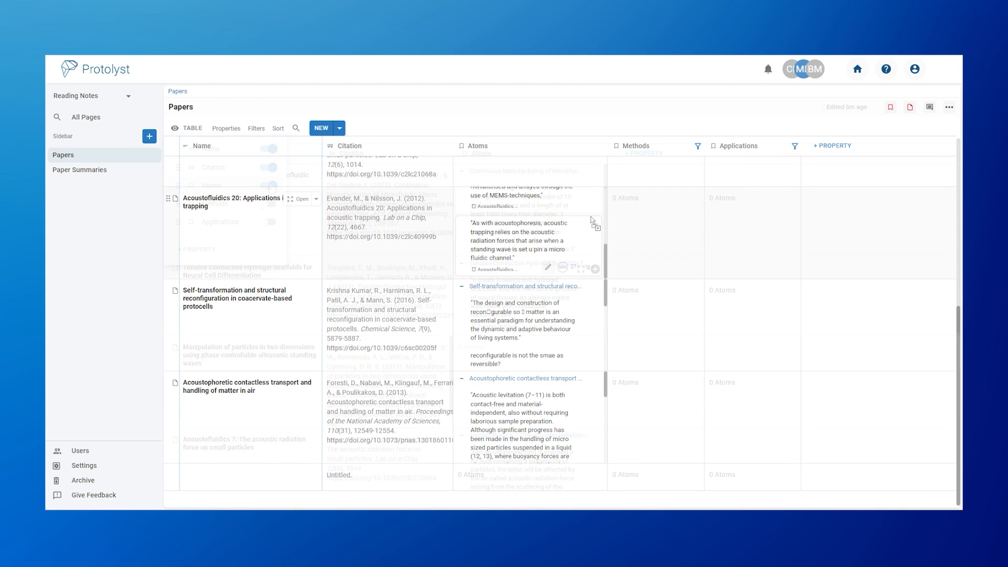
{"action": "left_click_drag", "start_coordinate": [592, 221], "coordinate": [653, 208]}
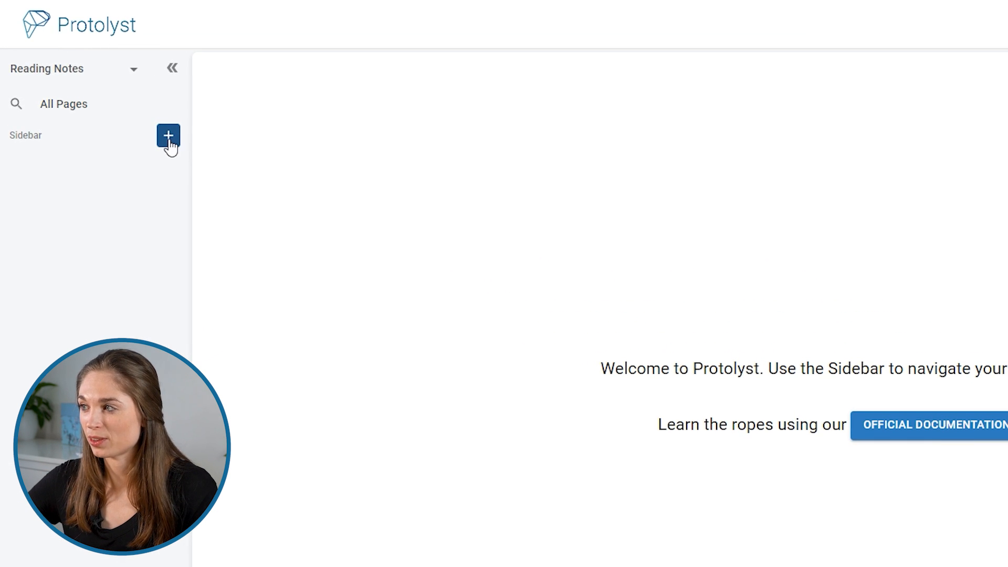
Step: Add the PDF c2lc40999b as a new page and capture the introduction's non-contact immobilisation sentence as an Atom
{"action": "left_click", "coordinate": [169, 143]}
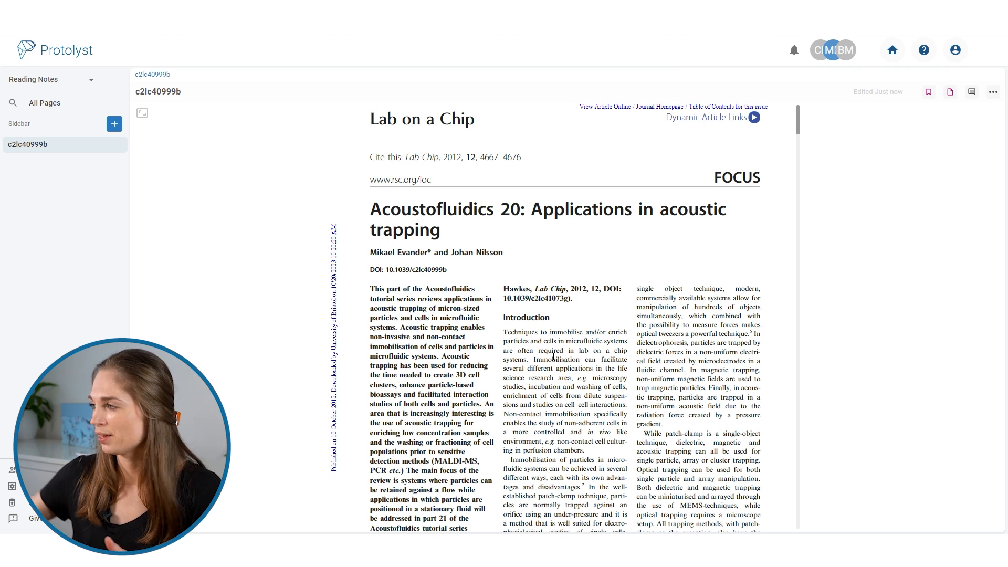
{"action": "scroll", "coordinate": [611, 284], "scroll_direction": "down", "scroll_amount": 3}
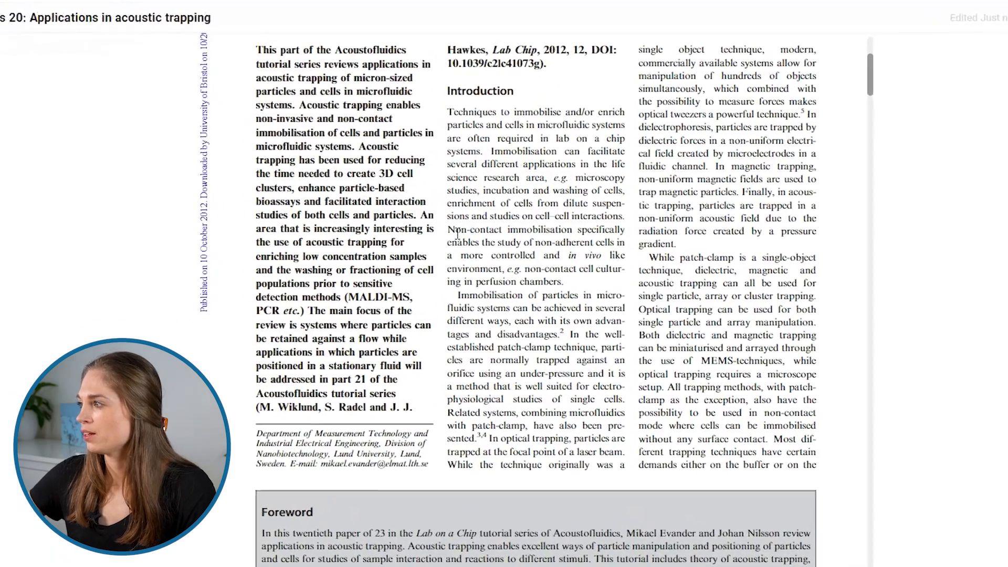
{"action": "left_click_drag", "start_coordinate": [503, 239], "coordinate": [597, 282]}
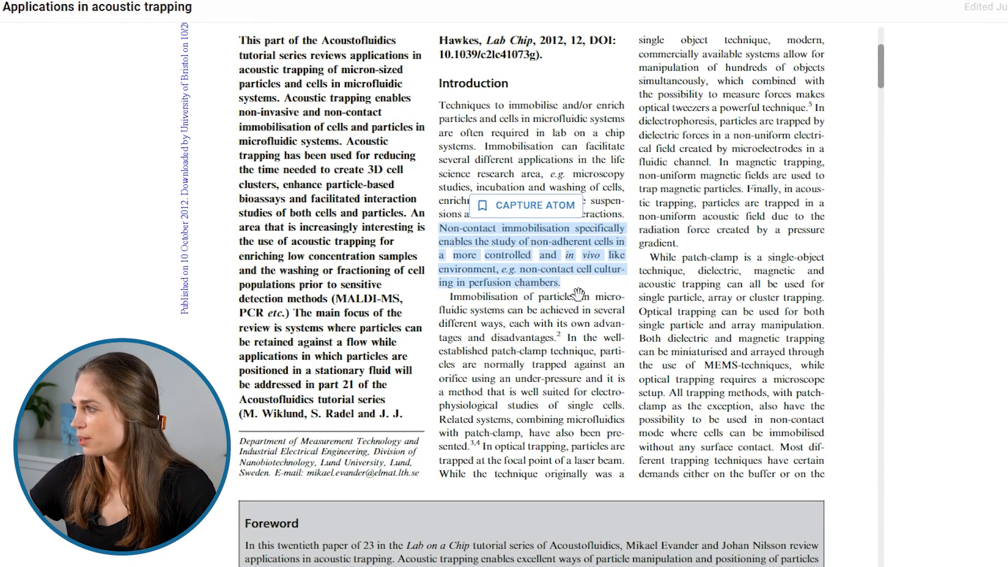
{"action": "left_click", "coordinate": [555, 204]}
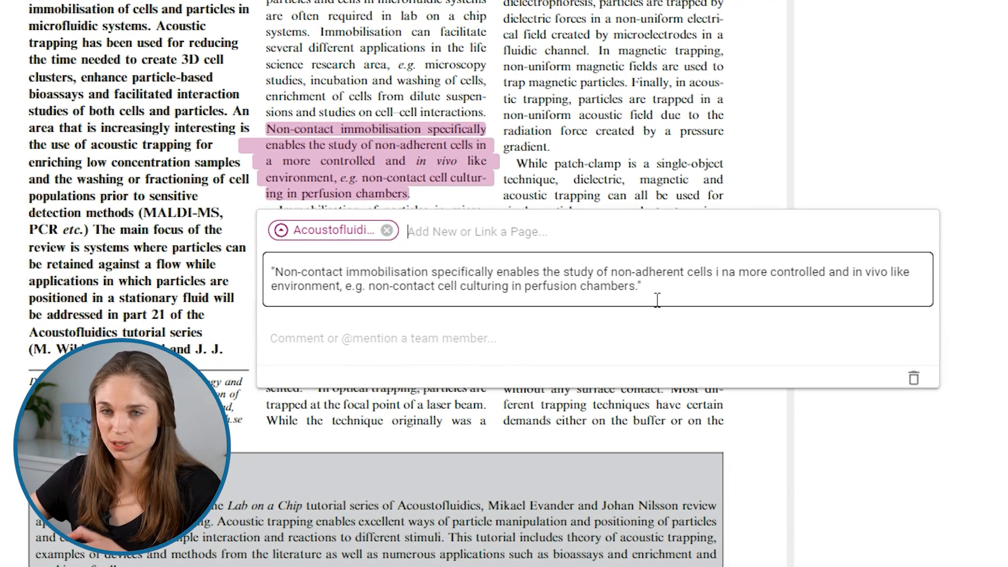
Step: Add the note "what makes cells adhere?" below the quote in the non-contact immobilisation Atom
{"action": "double_click", "coordinate": [663, 297]}
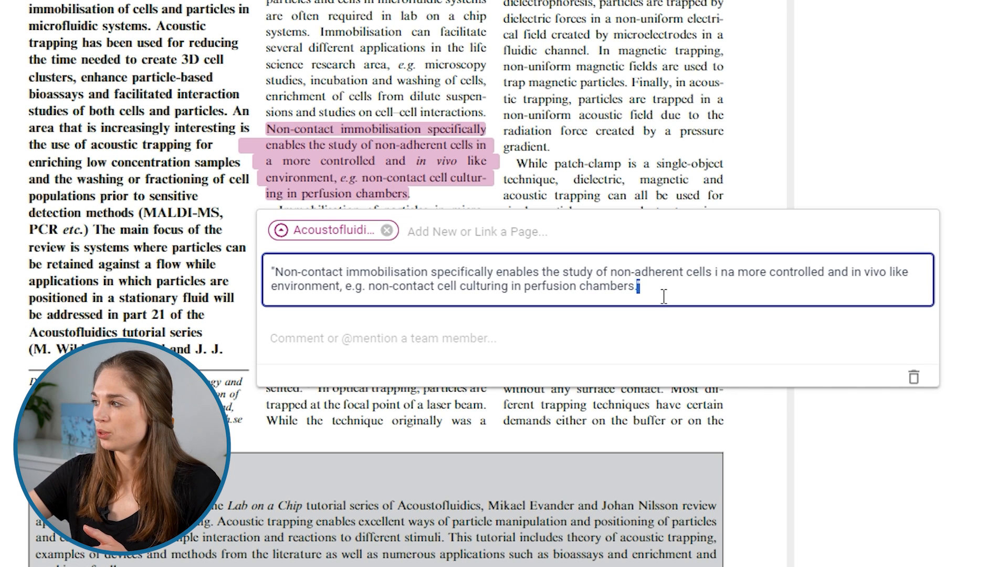
{"action": "key", "text": "Return"}
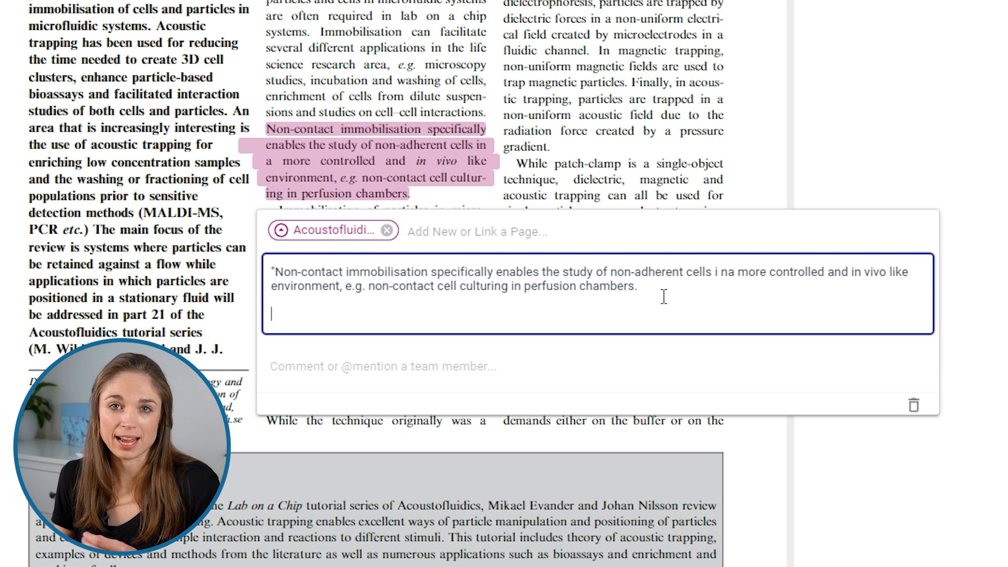
{"action": "type", "text": "what makes"}
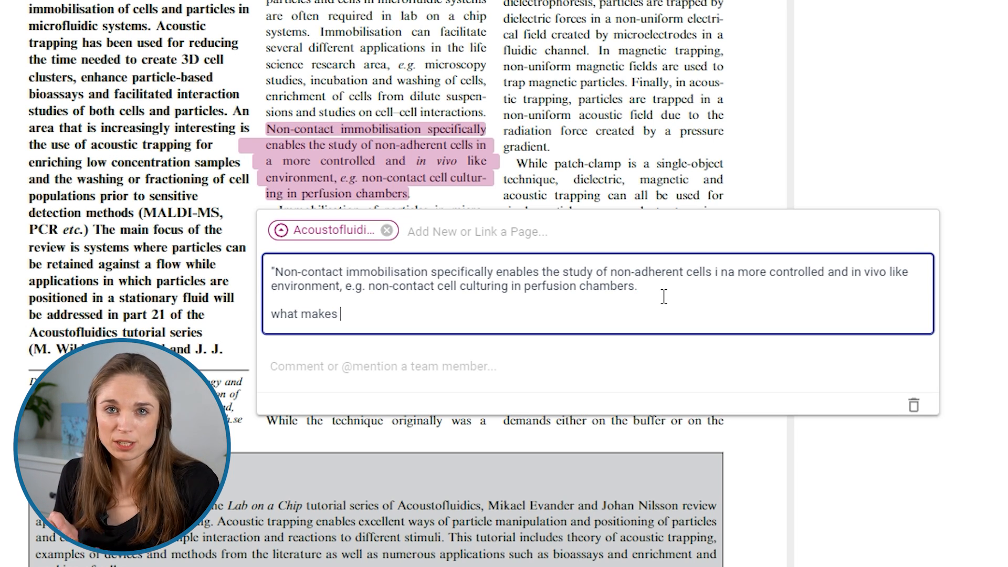
{"action": "type", "text": " cells adhere?"}
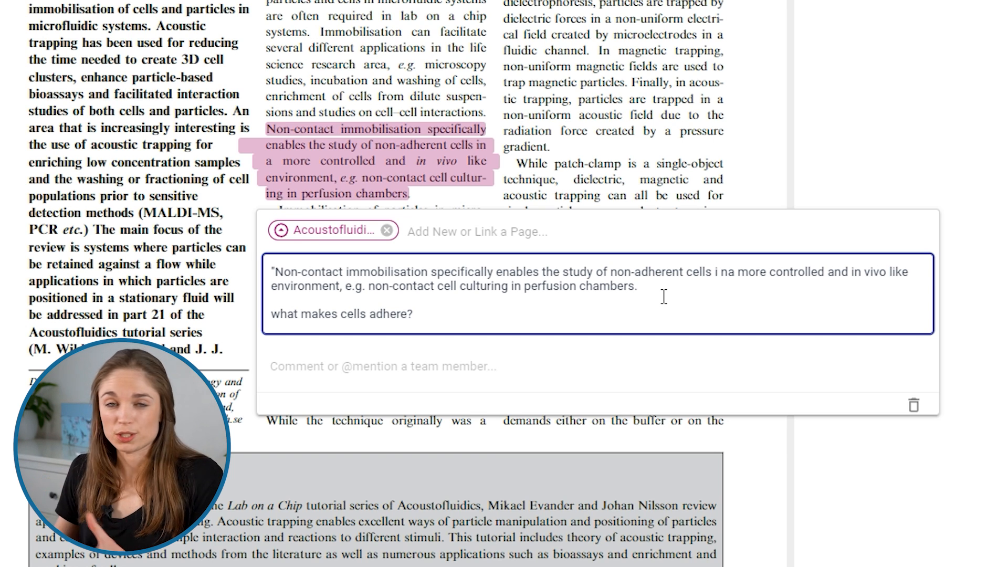
{"action": "left_click", "coordinate": [703, 165]}
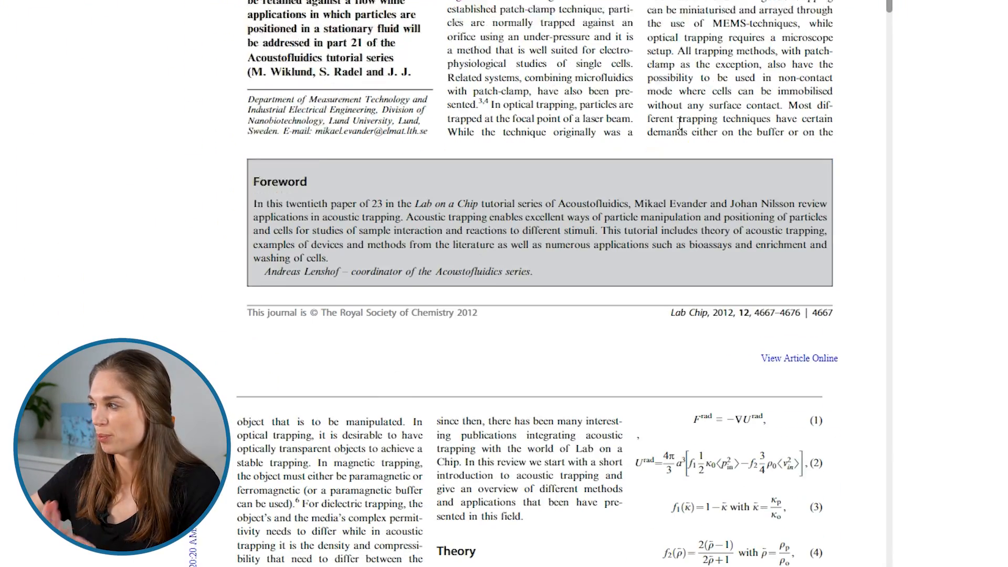
Step: Capture the introduction's passage from "Optical trapping can be used" through "MEMS-techniques," as an Atom
{"action": "left_click_drag", "start_coordinate": [586, 223], "coordinate": [810, 283]}
{"action": "left_click", "coordinate": [764, 194]}
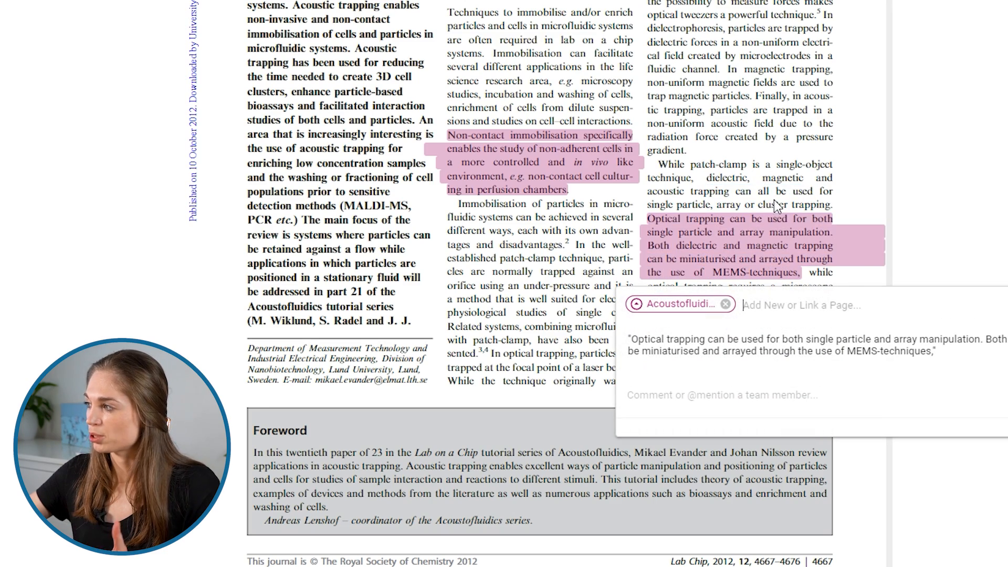
{"action": "left_click", "coordinate": [582, 277]}
Step: Capture the opening sentence of the Theory section, about acoustic trapping relying on radiation forces, as an Atom
{"action": "scroll", "coordinate": [569, 236], "scroll_direction": "down", "scroll_amount": 12}
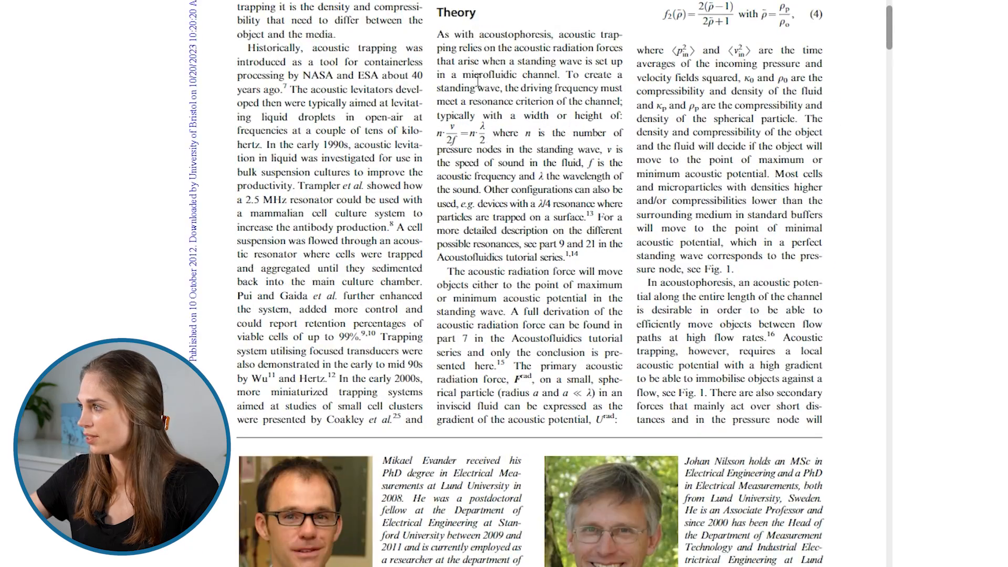
{"action": "left_click_drag", "start_coordinate": [438, 35], "coordinate": [560, 77]}
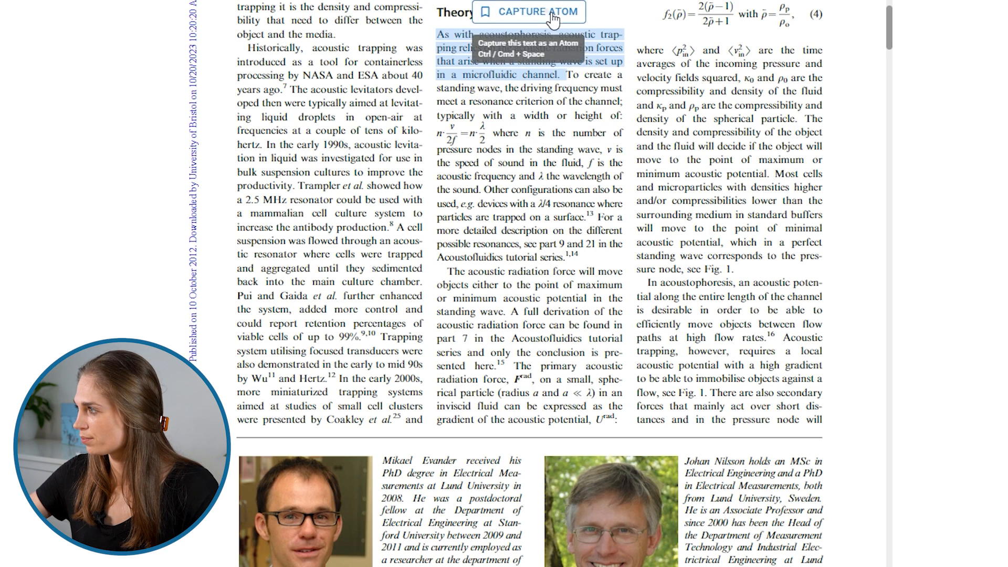
{"action": "left_click", "coordinate": [527, 13]}
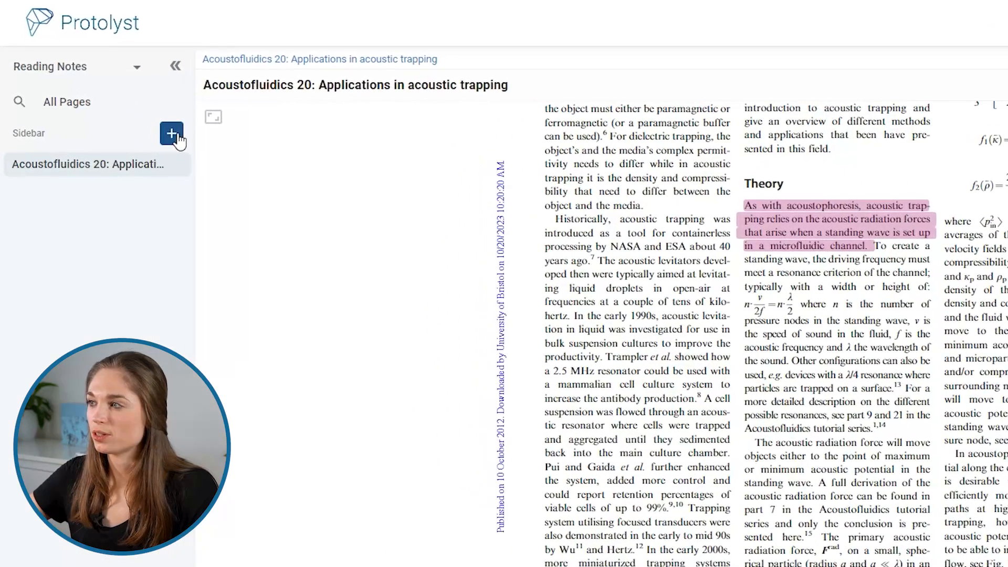
Step: Add the PDF c6sc00205f as a new page and capture the introduction's first sentence as an Atom
{"action": "left_click", "coordinate": [114, 124]}
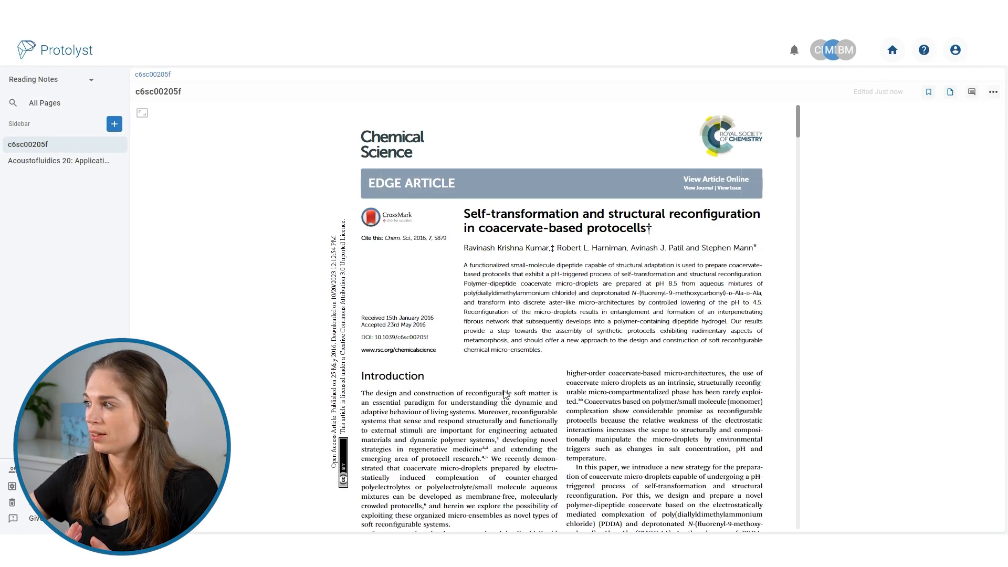
{"action": "scroll", "coordinate": [346, 242], "scroll_direction": "down", "scroll_amount": 5}
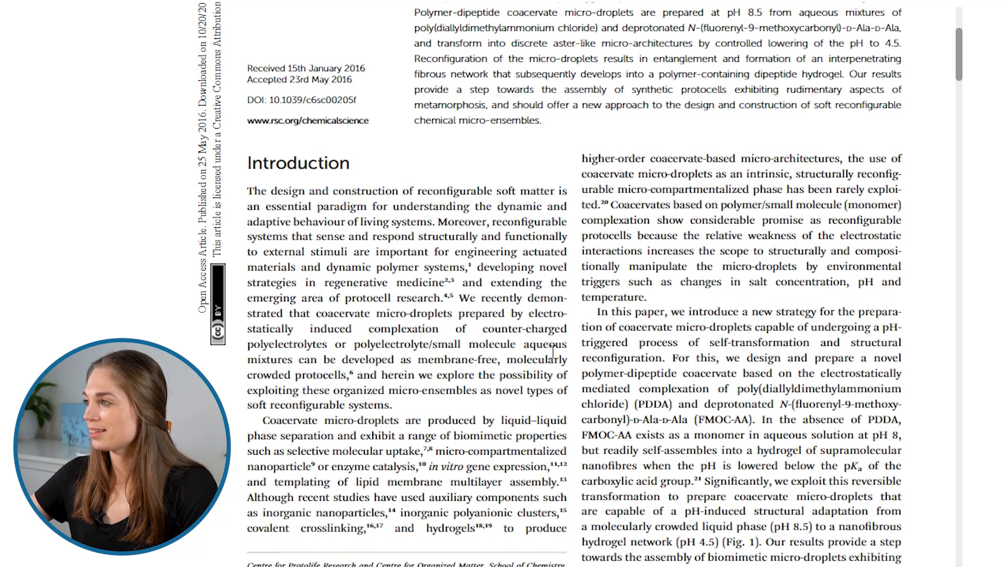
{"action": "left_click_drag", "start_coordinate": [247, 190], "coordinate": [444, 229]}
{"action": "left_click", "coordinate": [410, 161]}
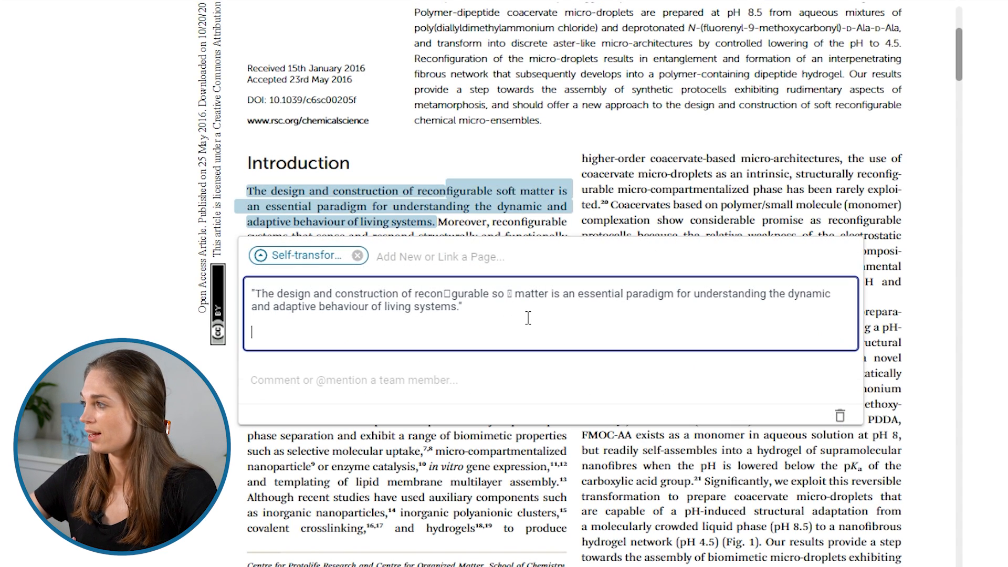
Step: Add the note "reconfigurable is not the same as reversible?" below the quote in the new Atom
{"action": "type", "text": "reconfigurable is n"}
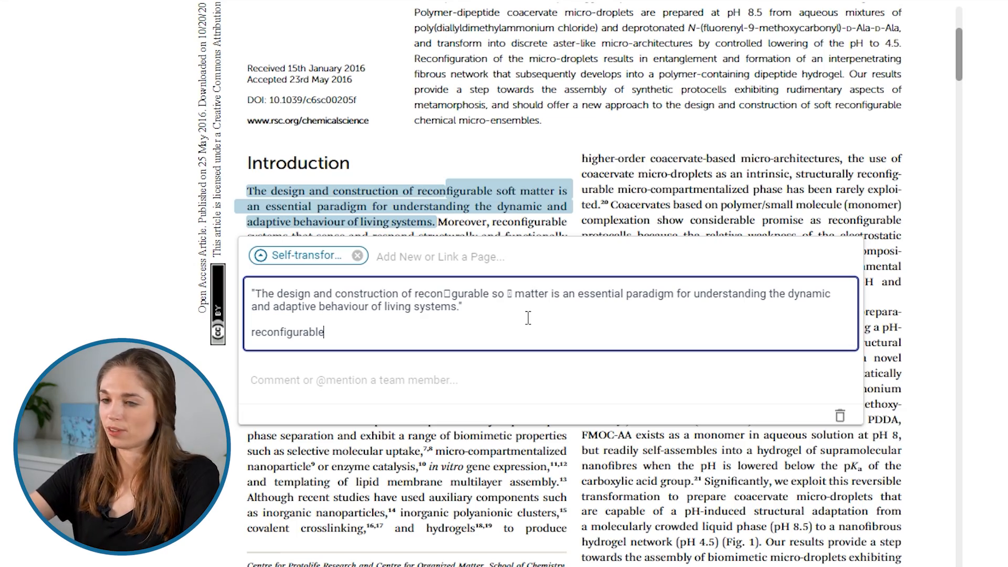
{"action": "type", "text": "ot the same as"}
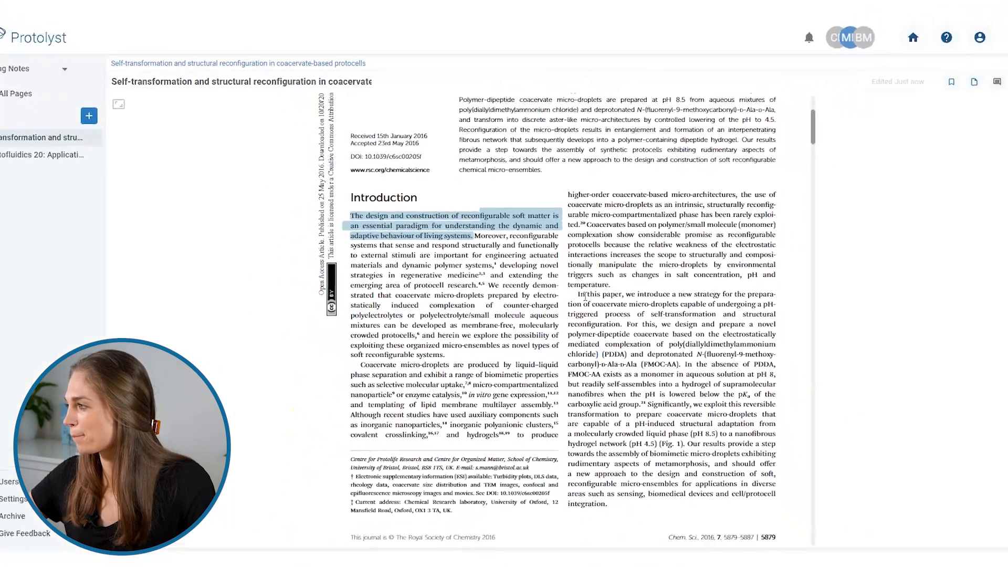
Step: Capture the "In this paper, we introduce a new strategy" passage and the opening Results and discussion passage as Atoms
{"action": "left_click_drag", "start_coordinate": [580, 295], "coordinate": [647, 344]}
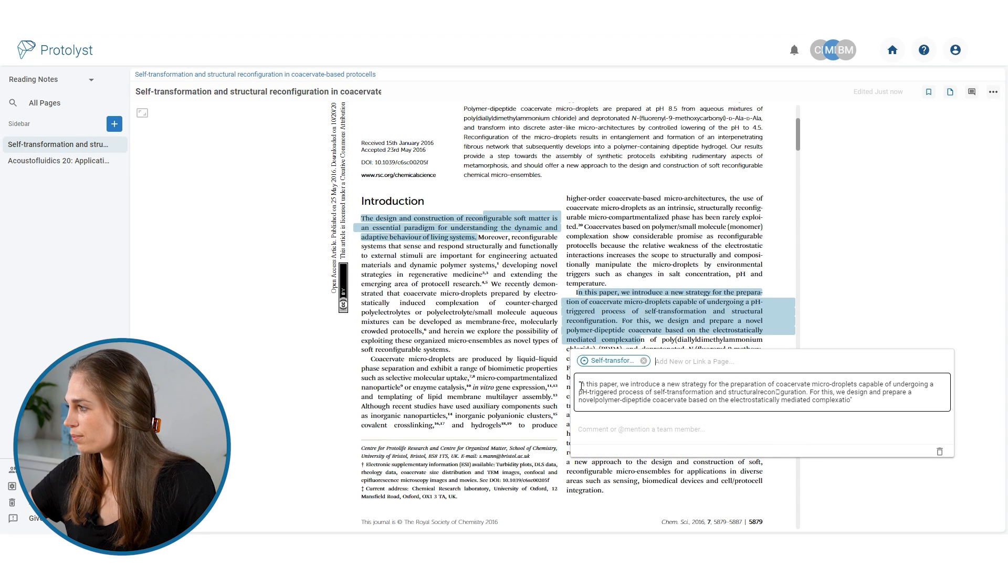
{"action": "scroll", "coordinate": [462, 371], "scroll_direction": "down", "scroll_amount": 15}
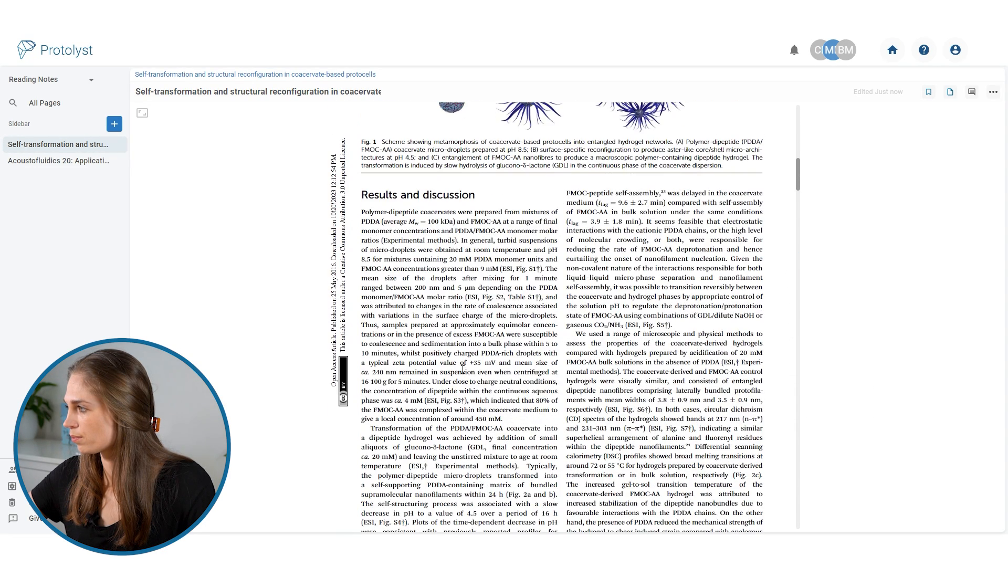
{"action": "left_click_drag", "start_coordinate": [368, 213], "coordinate": [500, 270]}
{"action": "left_click", "coordinate": [491, 205]}
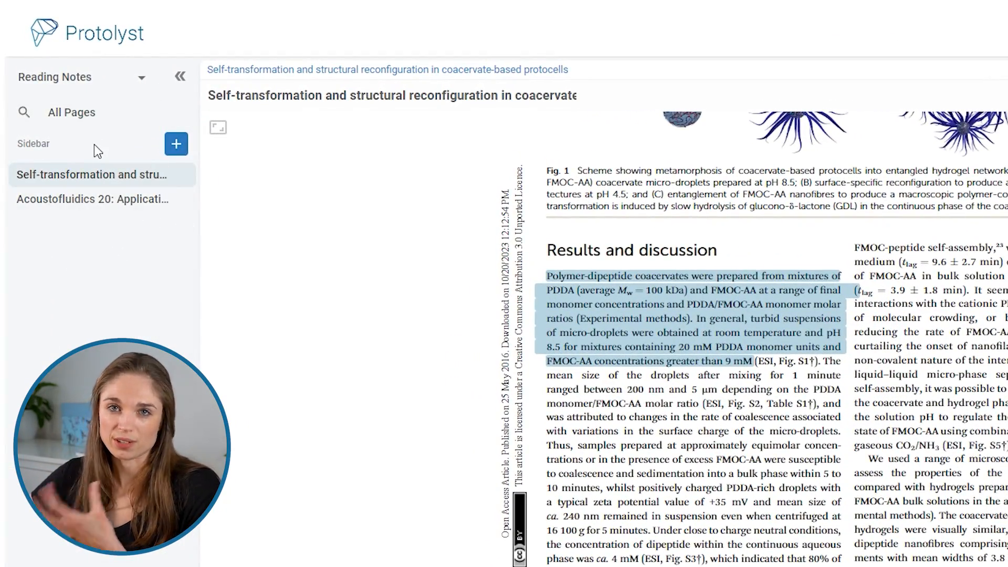
Step: Search all pages of the Reading Notes workspace for "trapping"
{"action": "left_click", "coordinate": [120, 125]}
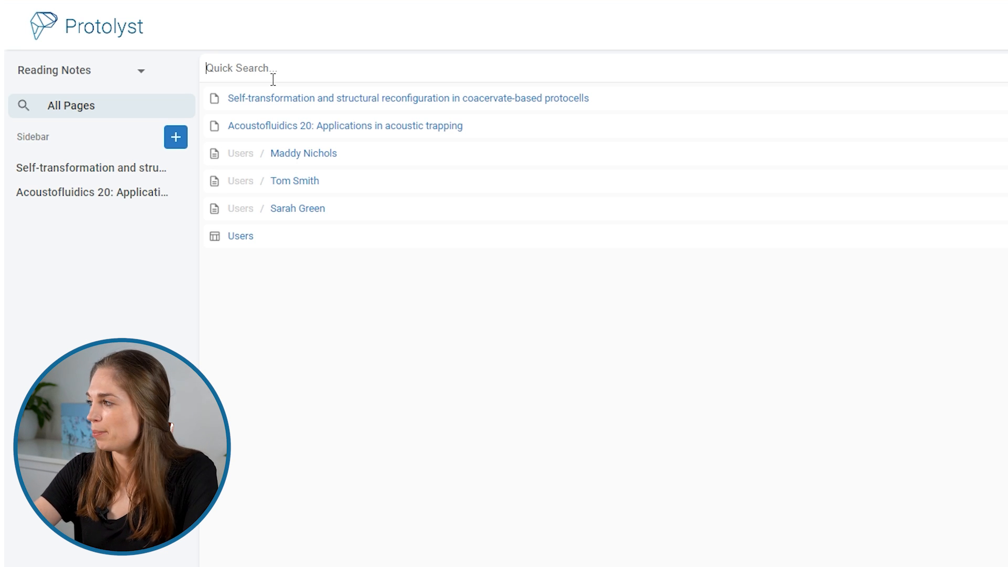
{"action": "type", "text": "trapping"}
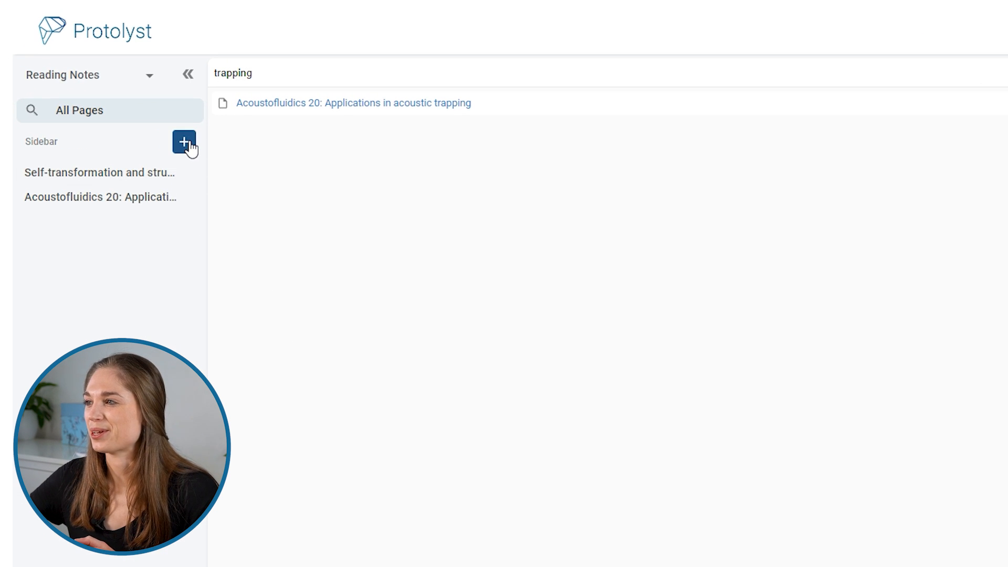
Step: Create a new text editor page titled "Paper Summaries" in the Reading Notes workspace
{"action": "left_click", "coordinate": [185, 143]}
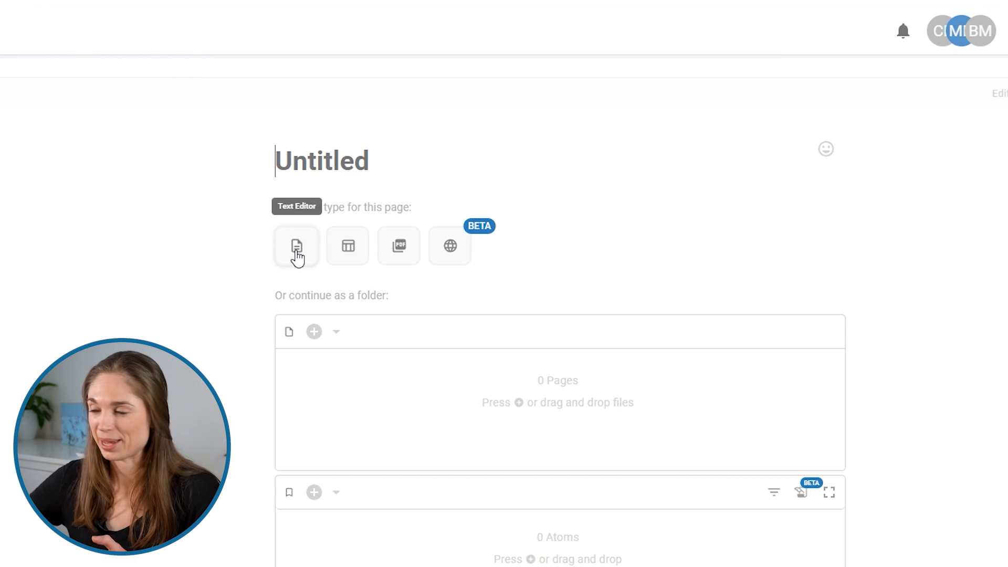
{"action": "left_click", "coordinate": [296, 262]}
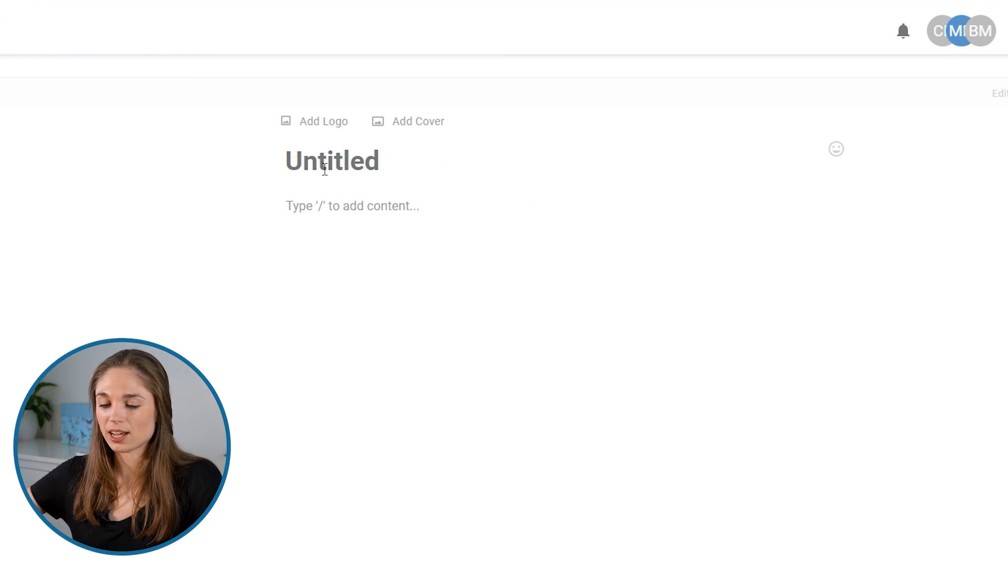
{"action": "type", "text": "Paper Summaries"}
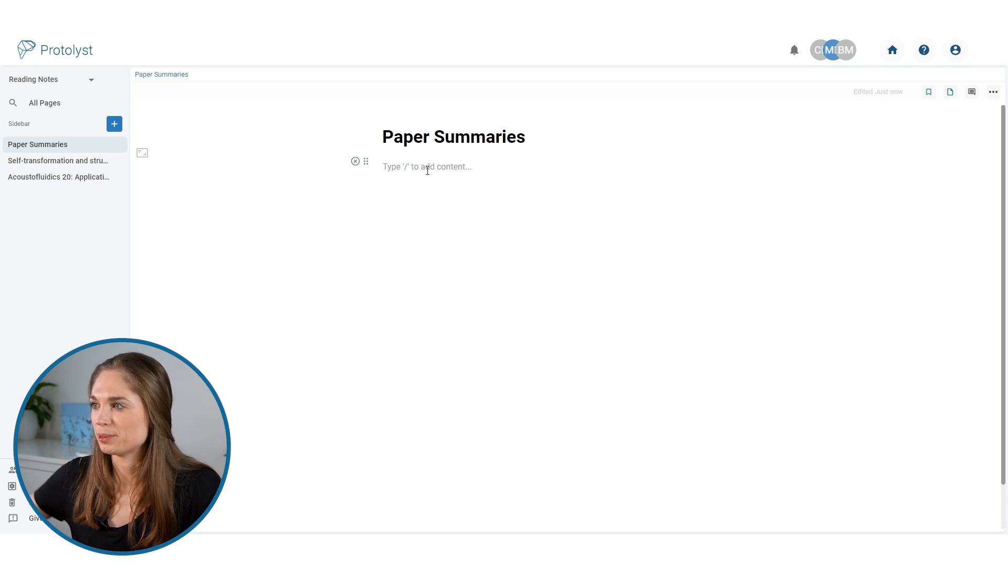
Step: Add the paper "Acoustophoretic contactless transport and handling of matter in air" to Reading Notes as a new PDF page
{"action": "left_click", "coordinate": [114, 124]}
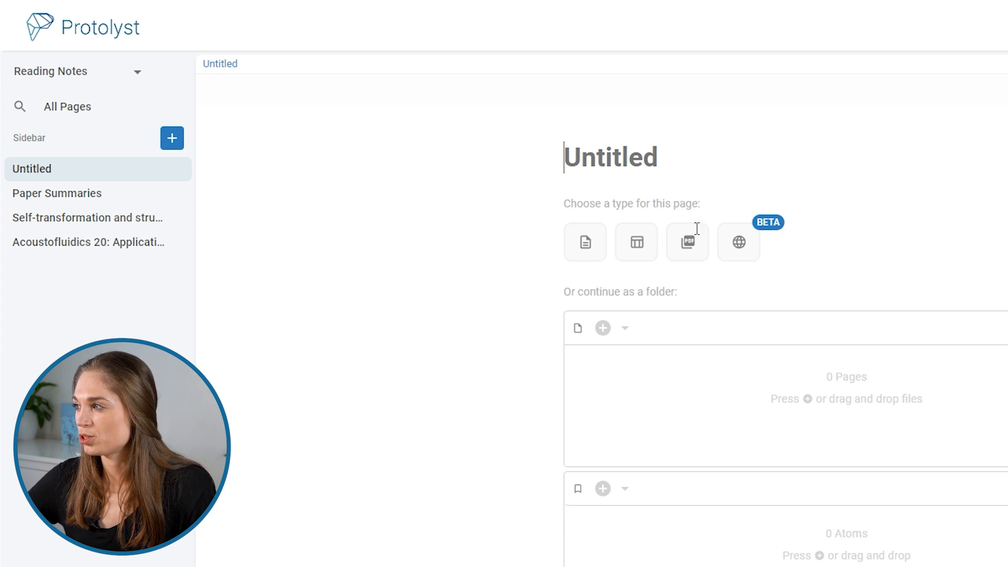
{"action": "left_click", "coordinate": [695, 249]}
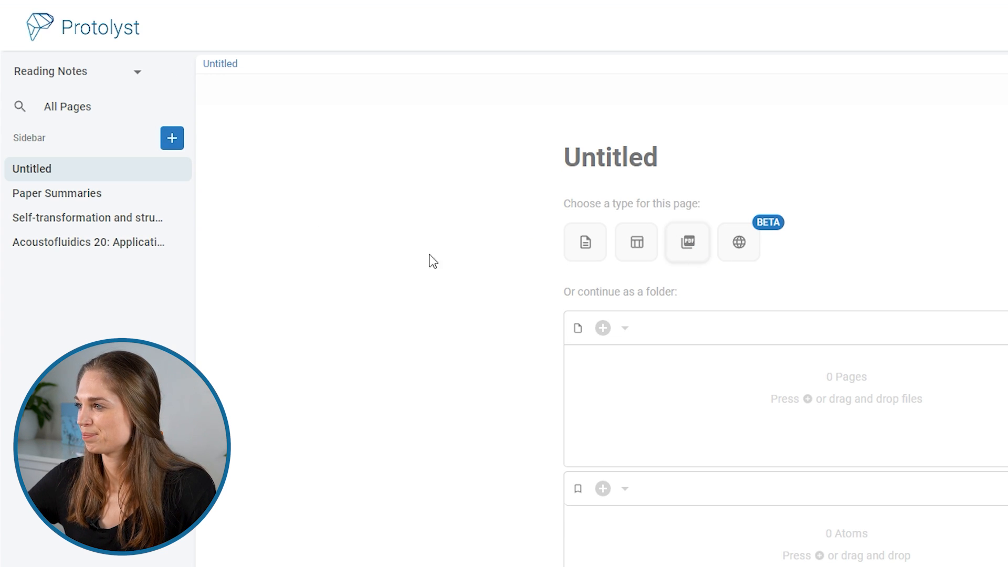
{"action": "left_click", "coordinate": [827, 496]}
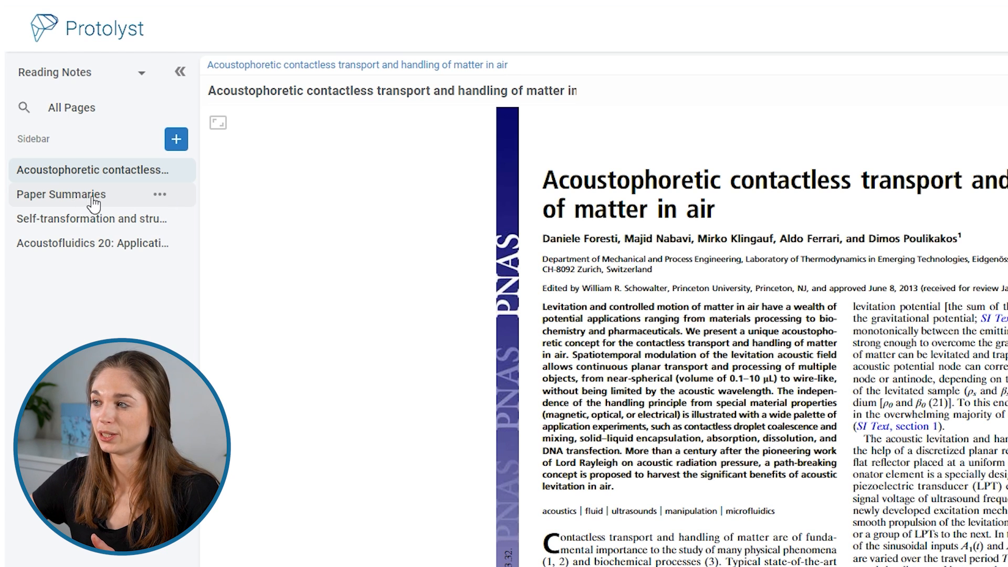
Step: Open Paper Summaries in splitscreen beside the paper and enter the line "Acoustophoretic Contactless Transport and Handling of Matter in Air"
{"action": "left_click", "coordinate": [162, 203]}
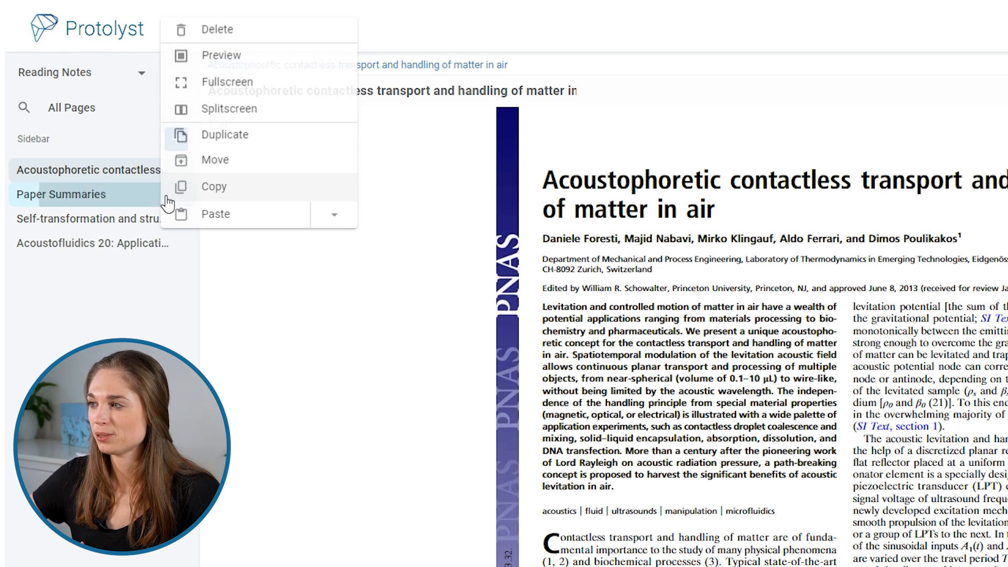
{"action": "left_click", "coordinate": [230, 109]}
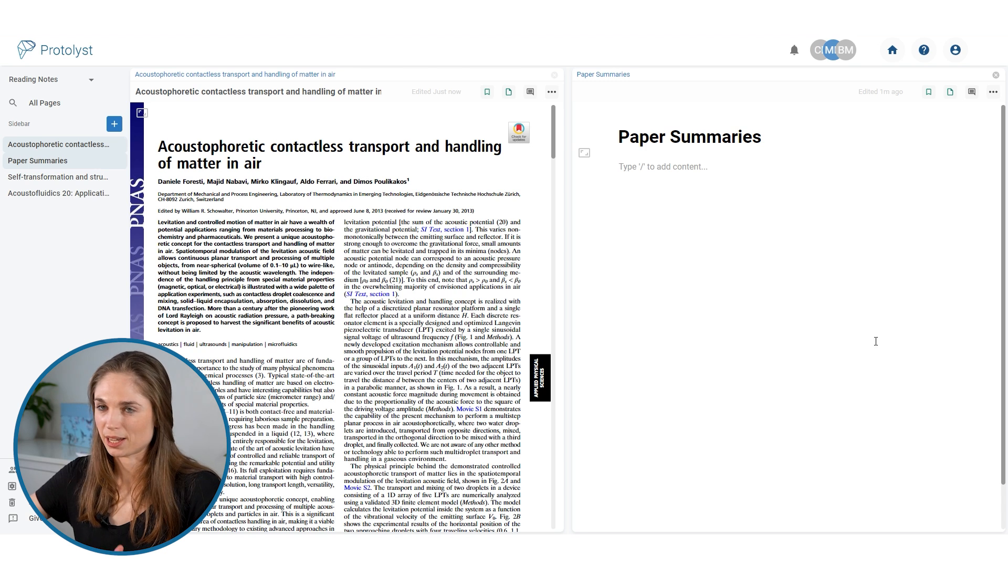
{"action": "type", "text": "Acoustop"}
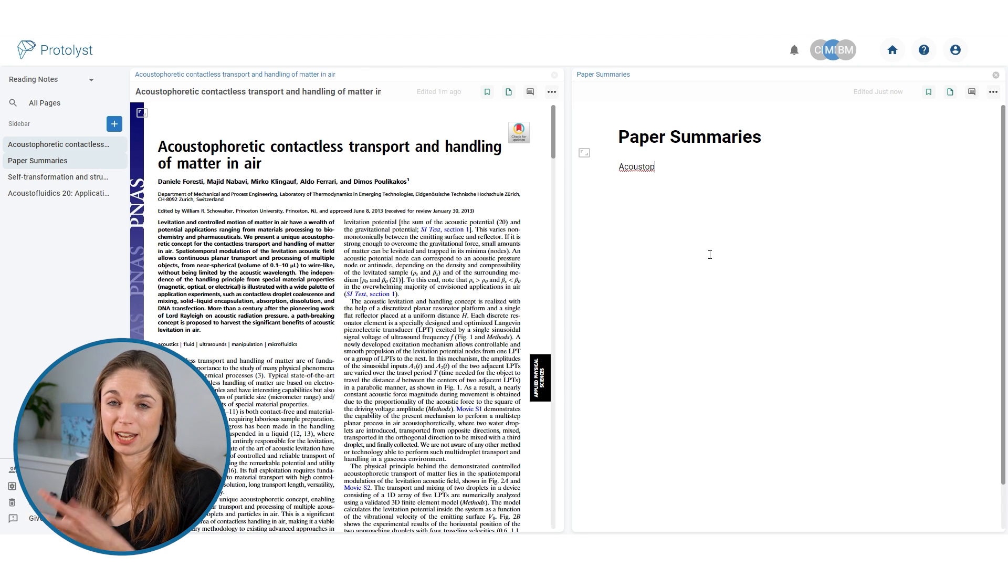
{"action": "type", "text": "horetic Contac"}
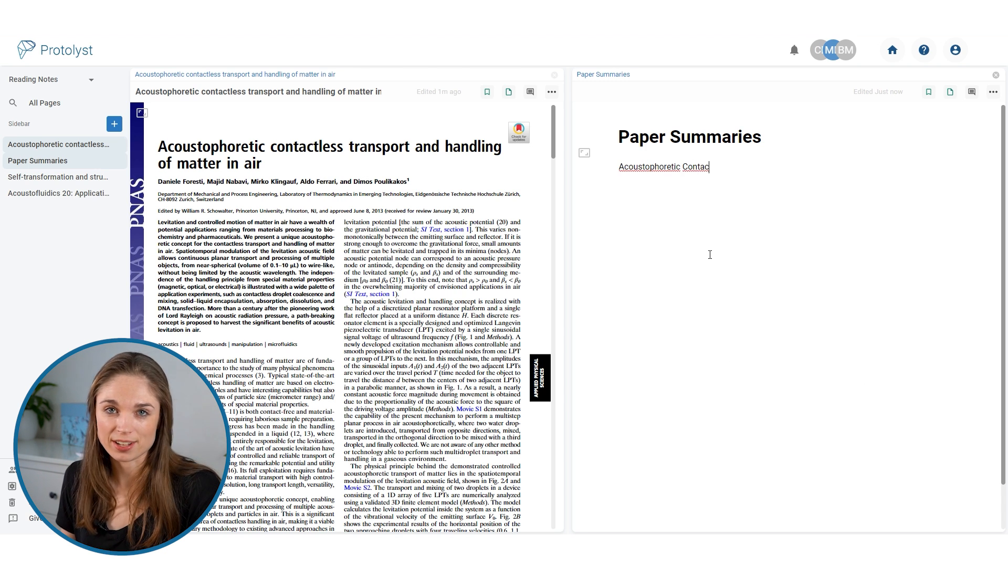
{"action": "type", "text": "tless Transport and Hand"}
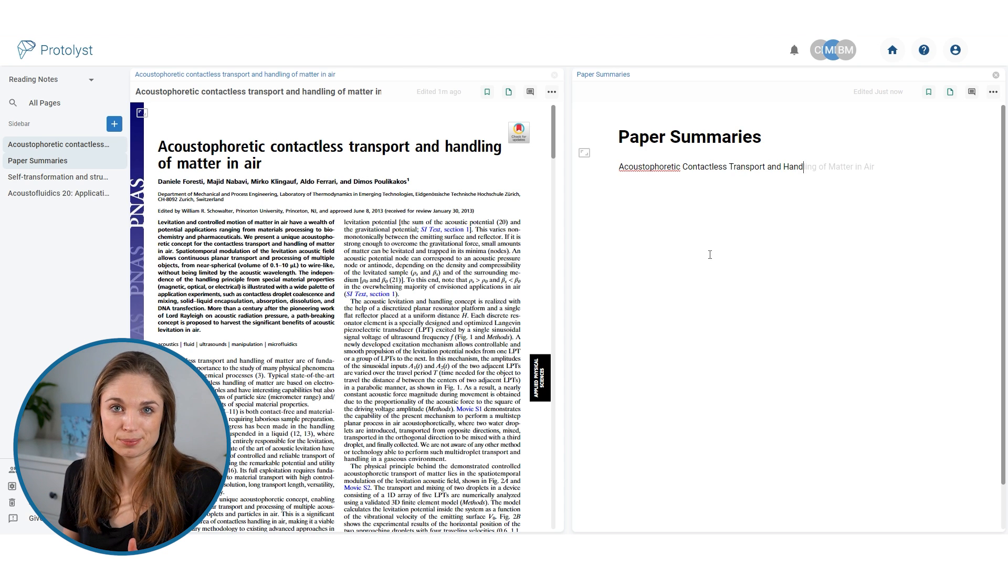
{"action": "key", "text": "Tab"}
{"action": "key", "text": "Return"}
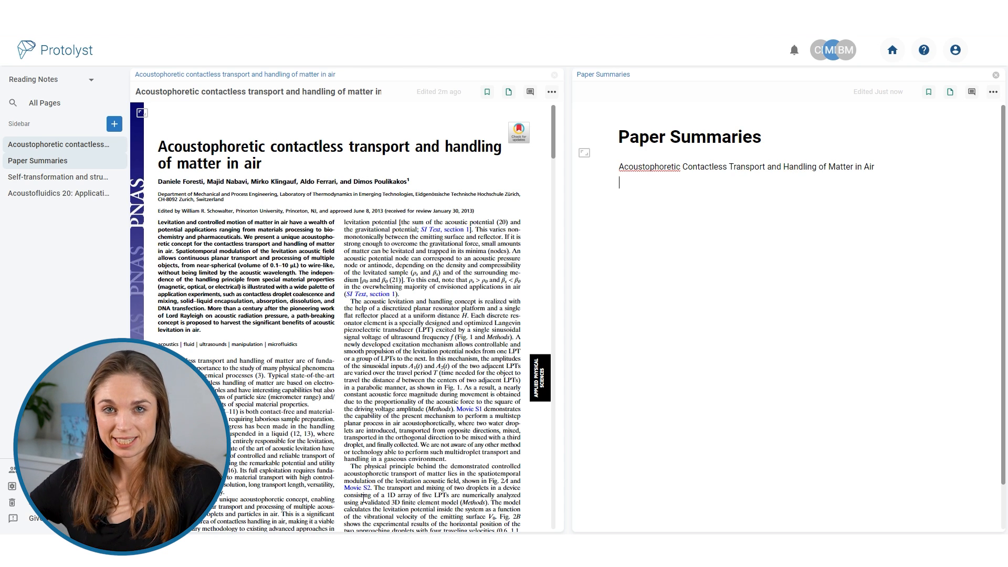
Step: Place the paper's "Acoustic levitation (7–11) is both contact-free" passage as a cited quote below the title line in Paper Summaries
{"action": "scroll", "coordinate": [377, 328], "scroll_direction": "down", "scroll_amount": 3}
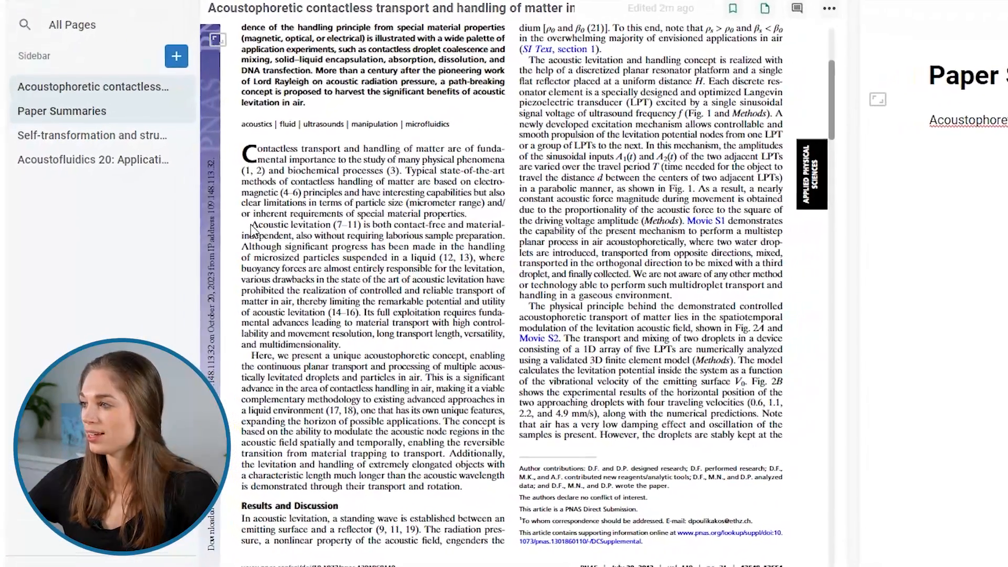
{"action": "left_click_drag", "start_coordinate": [186, 234], "coordinate": [297, 280]}
{"action": "left_click_drag", "start_coordinate": [399, 285], "coordinate": [497, 286]}
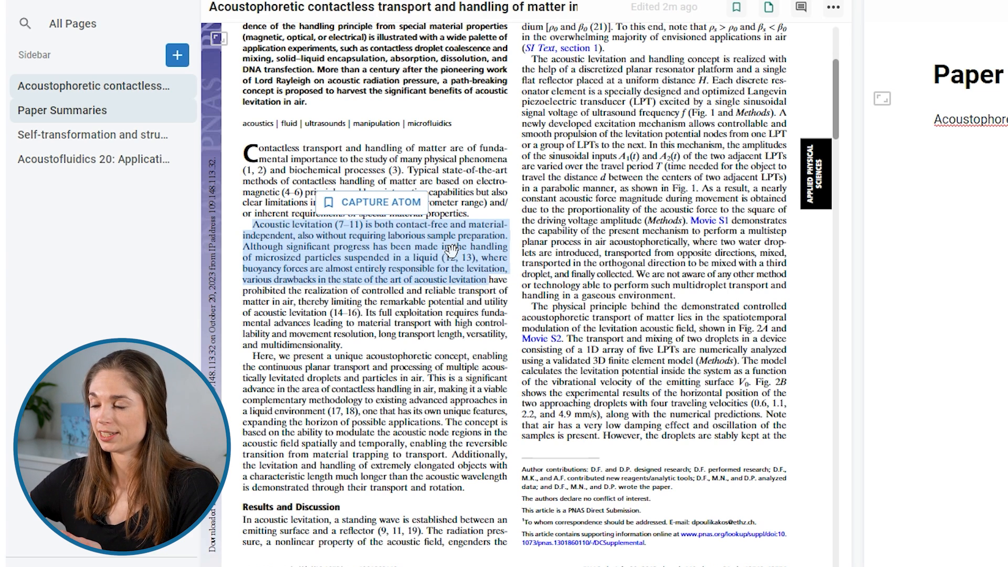
{"action": "left_click_drag", "start_coordinate": [345, 258], "coordinate": [525, 150]}
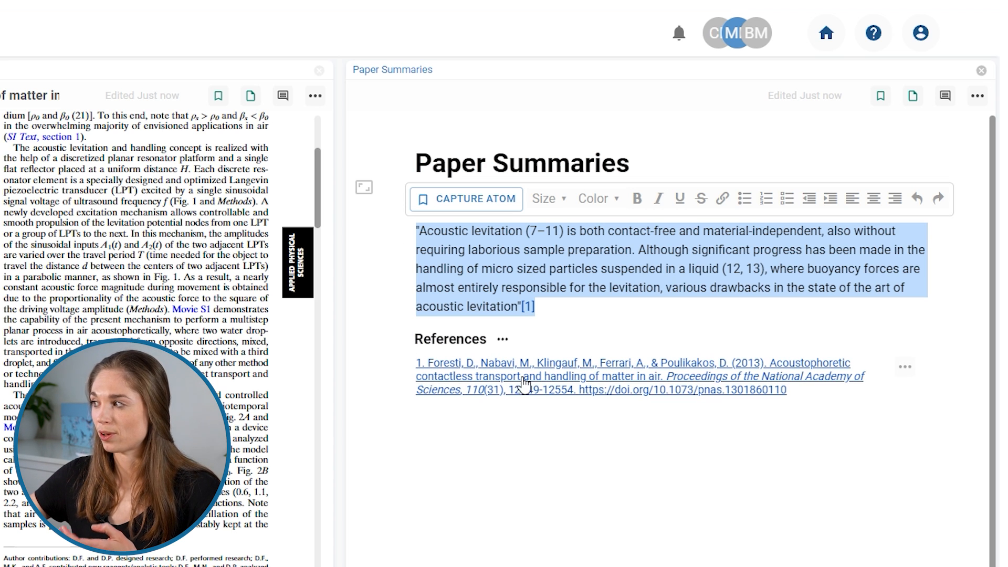
Step: Add the note "leviation driven by buoyancy forces" below the acoustic levitation quote
{"action": "left_click", "coordinate": [536, 315]}
{"action": "key", "text": "Return"}
{"action": "type", "text": "leviat"}
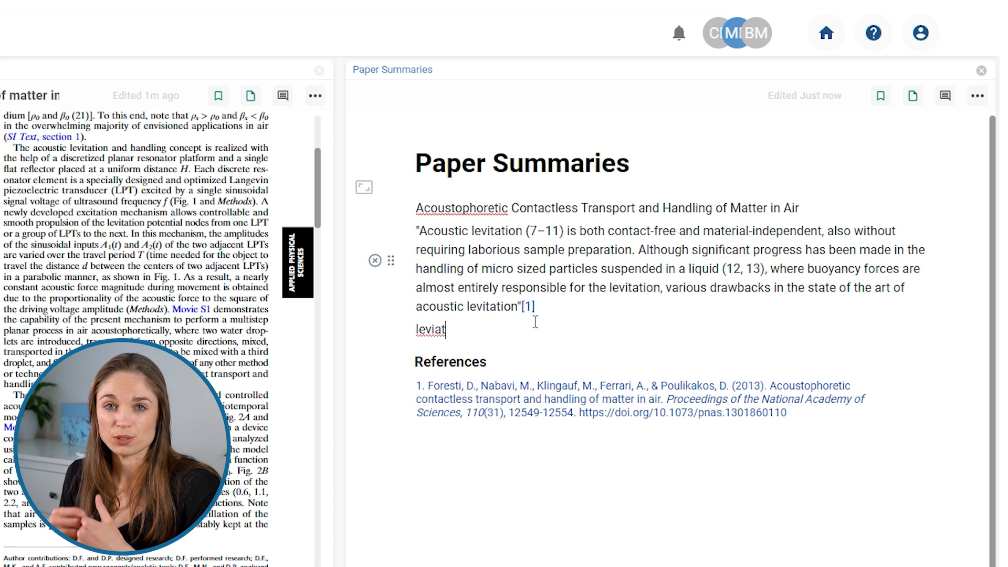
{"action": "type", "text": "ion driven by "}
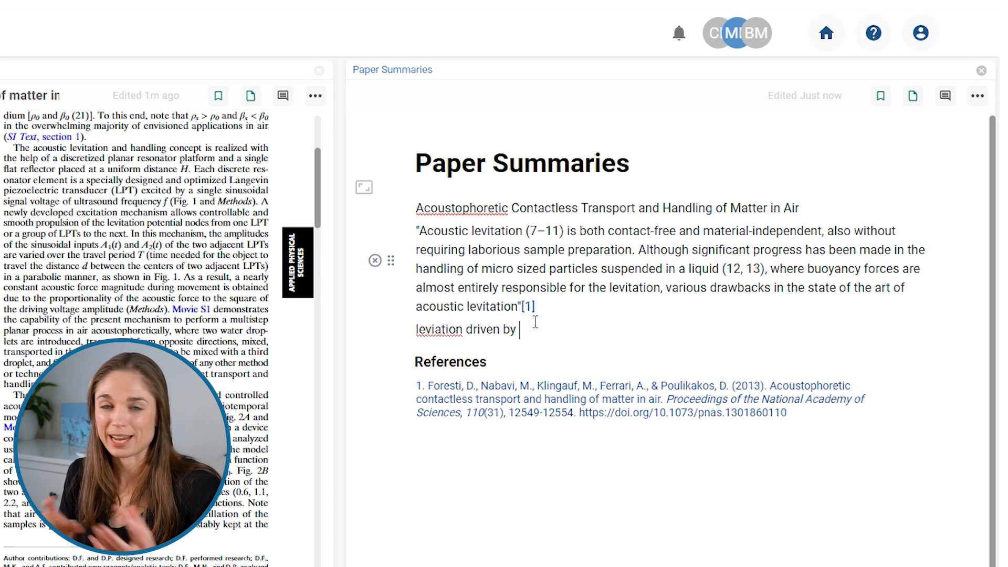
{"action": "type", "text": "buoyancy forces"}
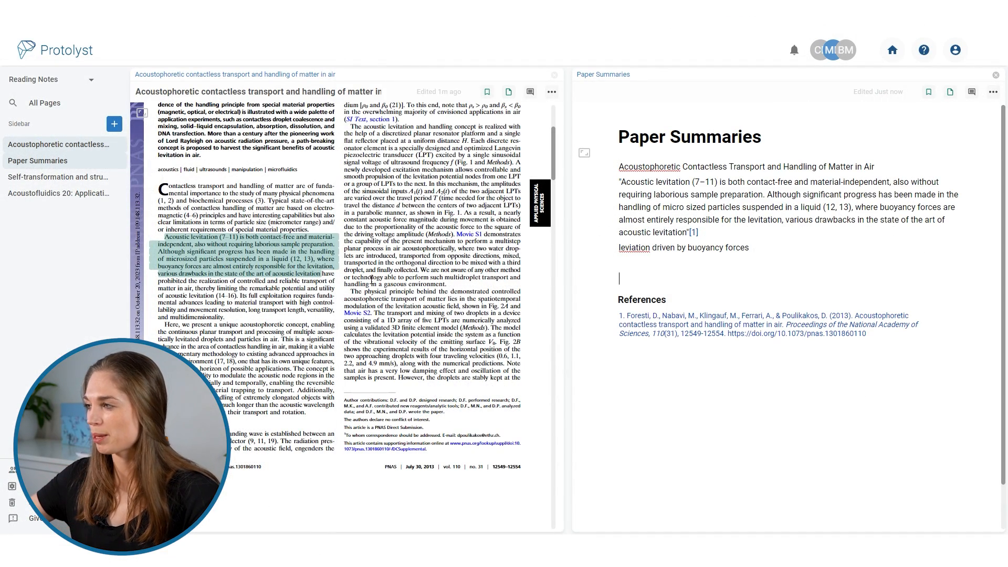
Step: Add the "middle of a node" and "A secondary acoustic field" passages as cited quotes, with the note "secondary acoustic fields are generated" below
{"action": "scroll", "coordinate": [372, 278], "scroll_direction": "down", "scroll_amount": 10}
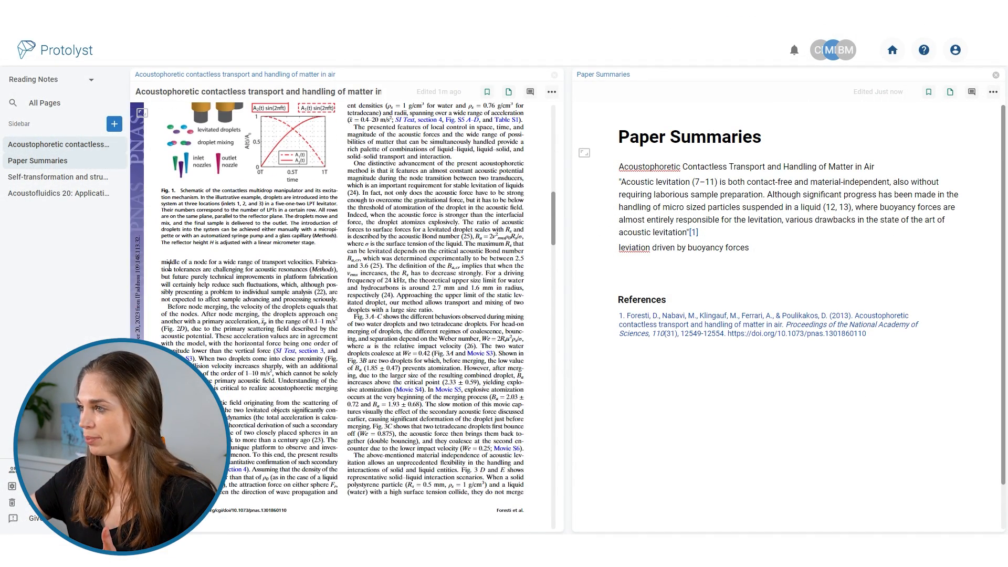
{"action": "left_click_drag", "start_coordinate": [170, 267], "coordinate": [656, 268]}
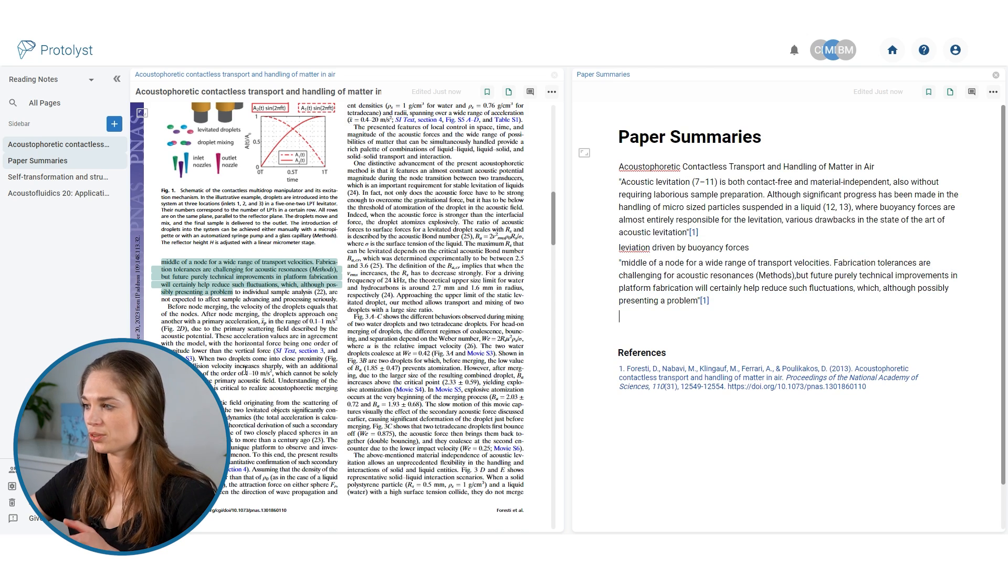
{"action": "scroll", "coordinate": [334, 221], "scroll_direction": "down", "scroll_amount": 3}
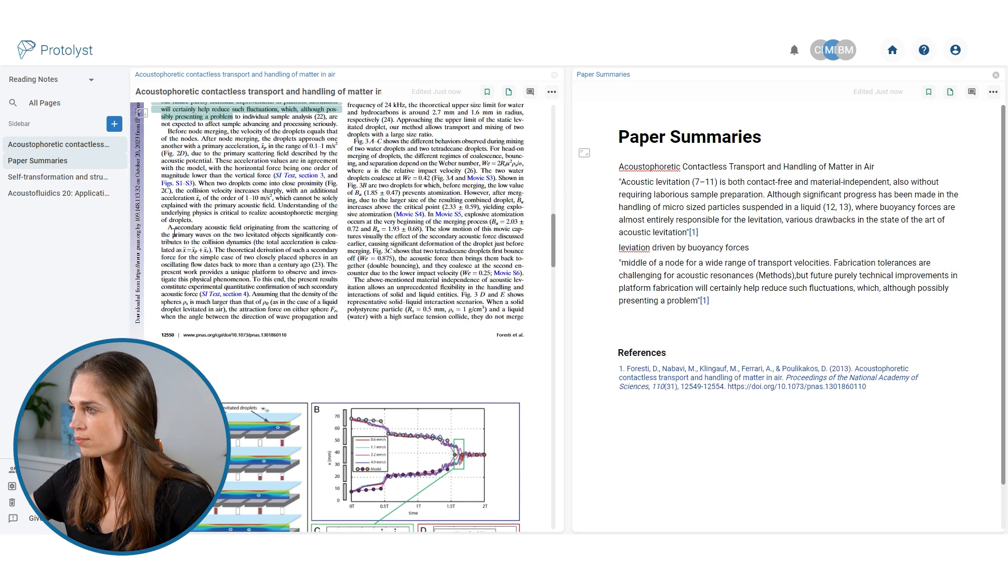
{"action": "left_click_drag", "start_coordinate": [169, 230], "coordinate": [678, 321]}
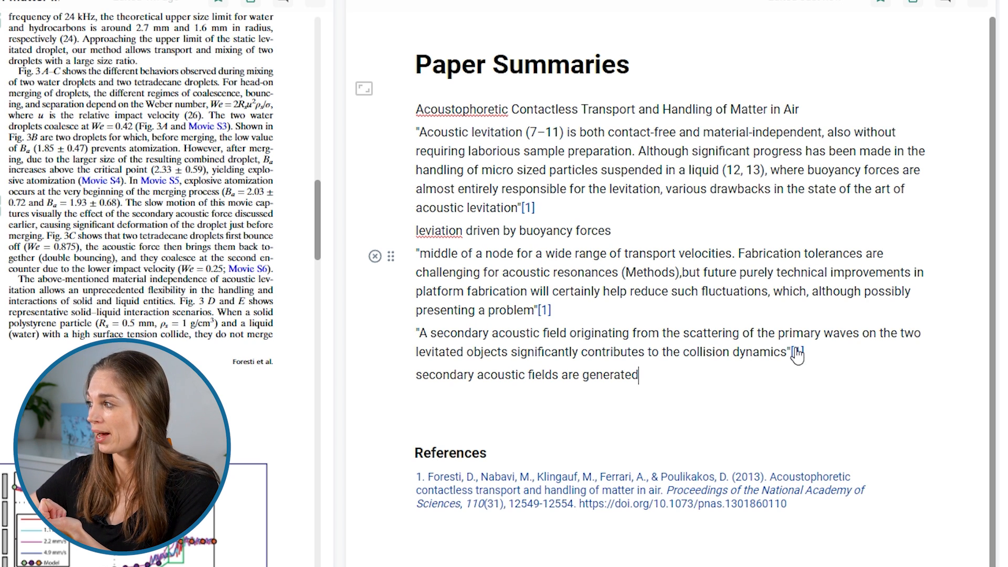
Step: Replace the wording of the secondary acoustic field quote with "Secondary acoustic fields", keeping its citation
{"action": "left_click_drag", "start_coordinate": [788, 353], "coordinate": [425, 347]}
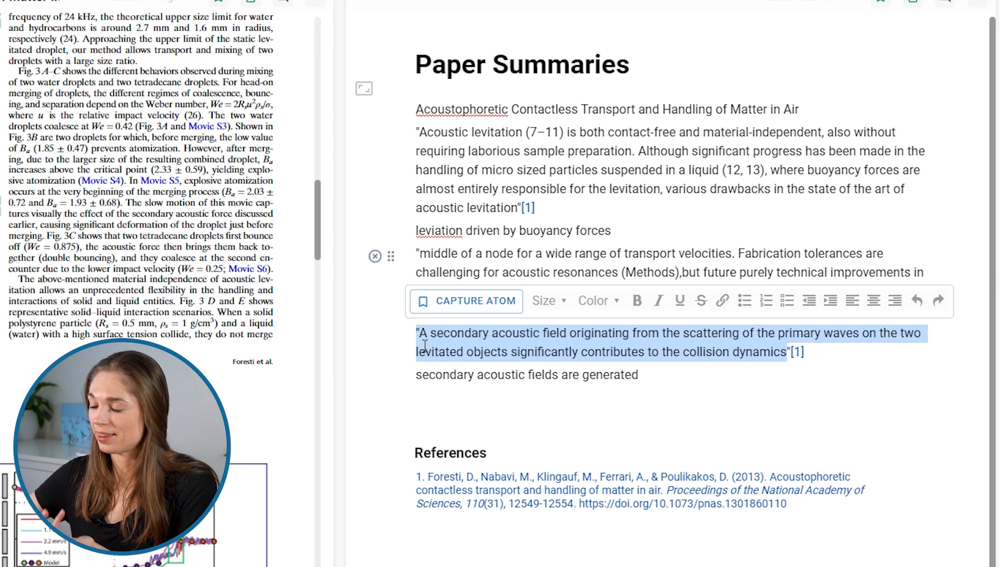
{"action": "key", "text": "BackSpace"}
{"action": "type", "text": "Secondary acous"}
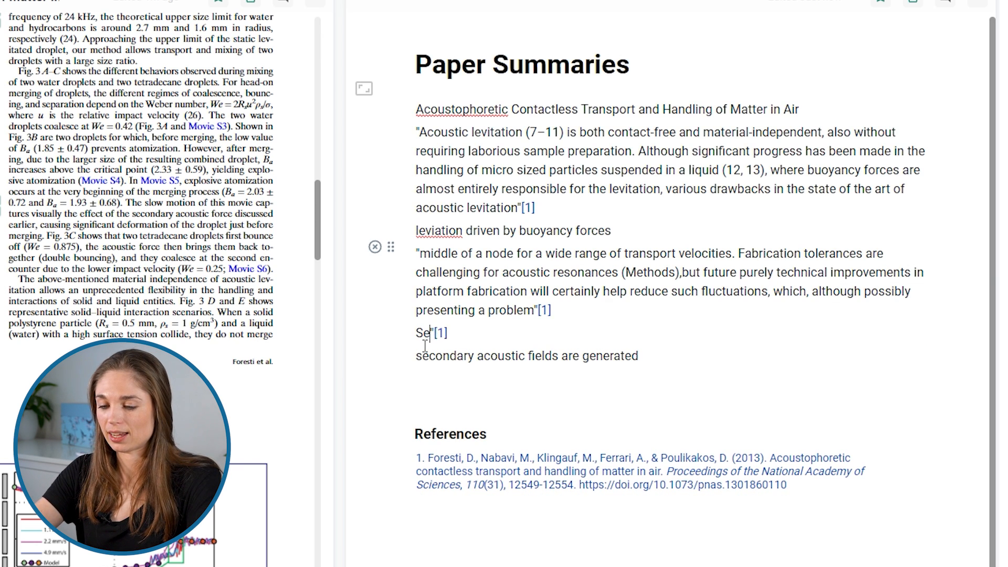
{"action": "type", "text": "tic fields"}
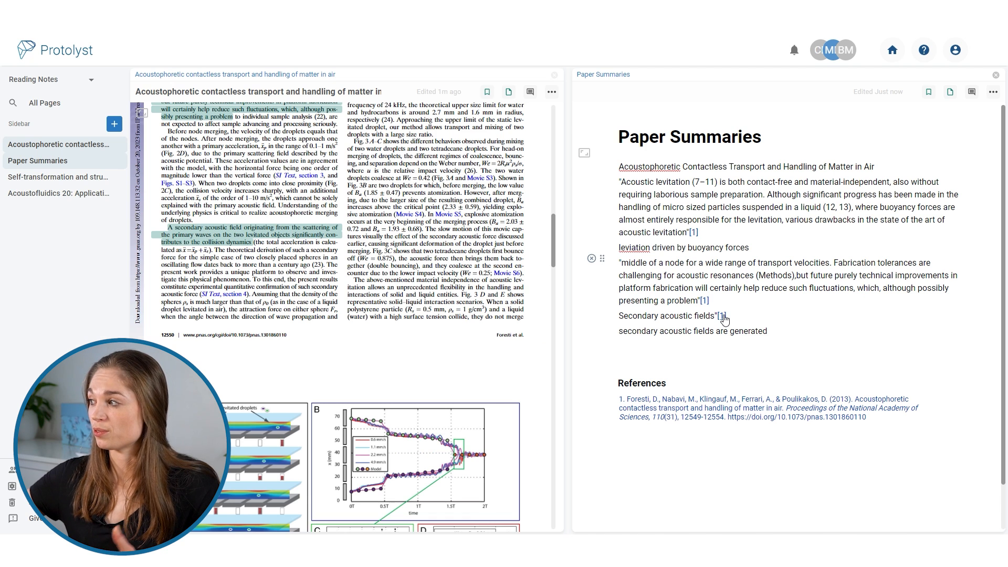
Step: Follow the citation links in Paper Summaries to view each quote's source passage in the paper
{"action": "left_click", "coordinate": [573, 334]}
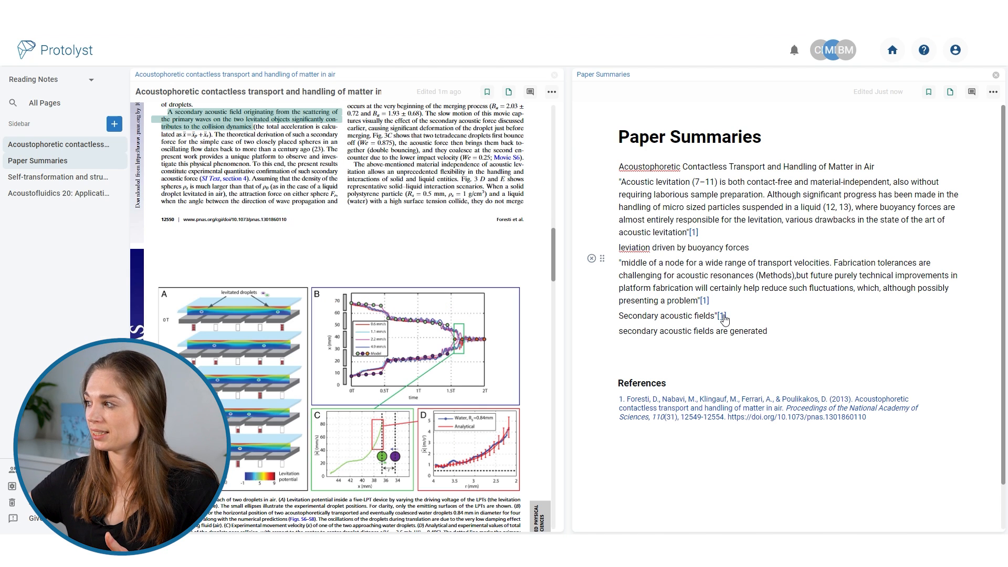
{"action": "left_click", "coordinate": [549, 313]}
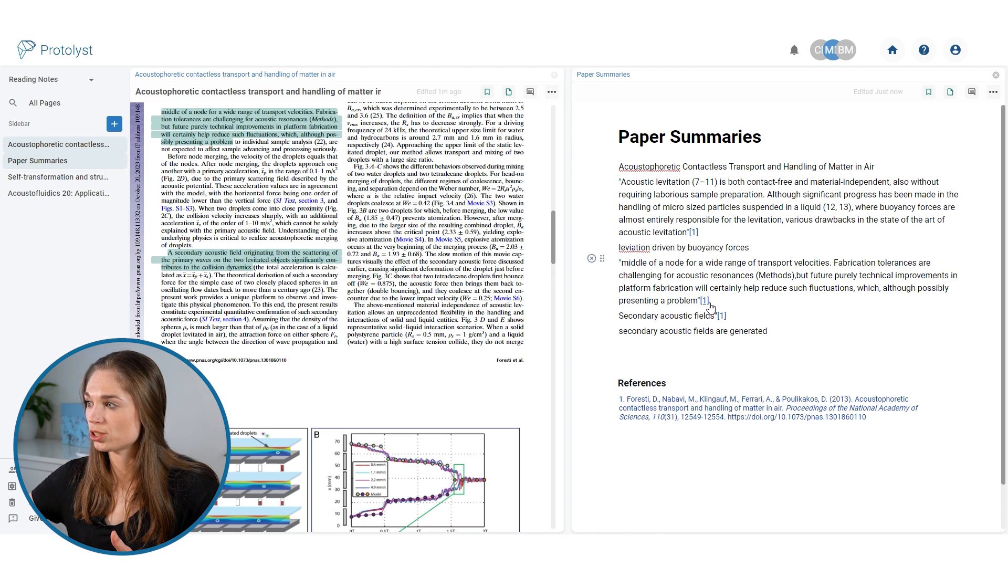
{"action": "left_click", "coordinate": [693, 232]}
{"action": "left_click", "coordinate": [705, 301]}
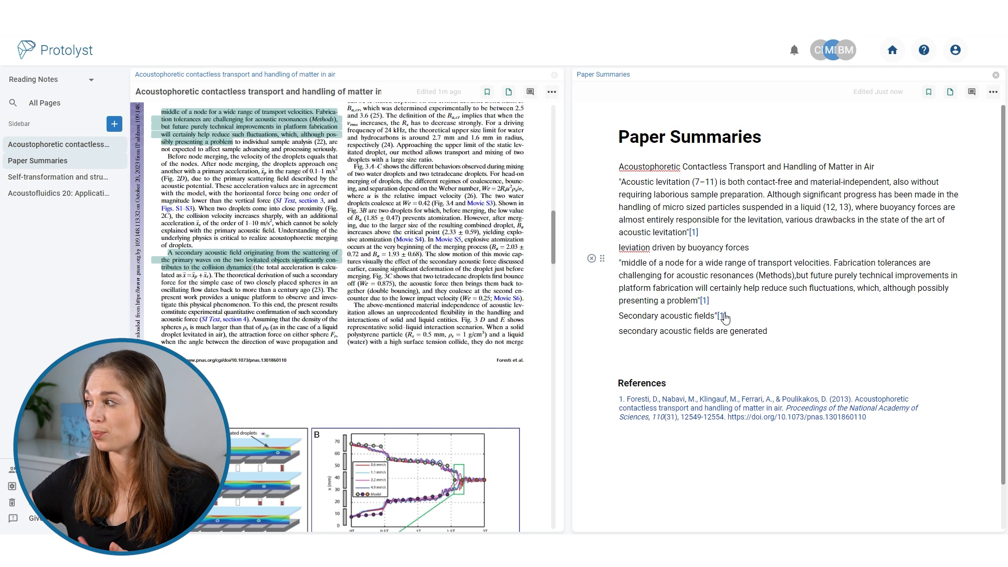
{"action": "left_click", "coordinate": [722, 316]}
{"action": "left_click", "coordinate": [694, 232]}
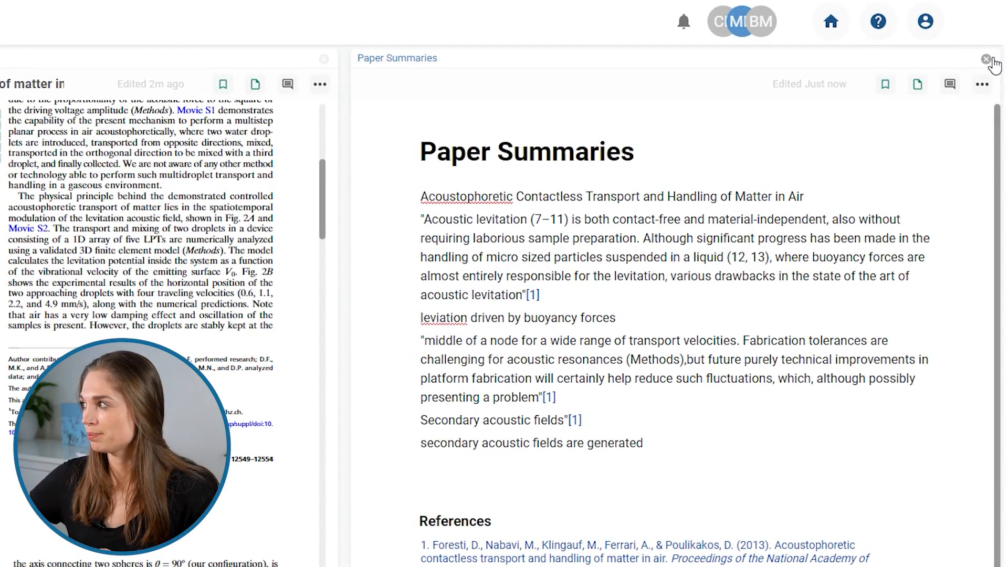
Step: Close the Paper Summaries split view and list all pages of the Reading Notes workspace
{"action": "left_click", "coordinate": [987, 59]}
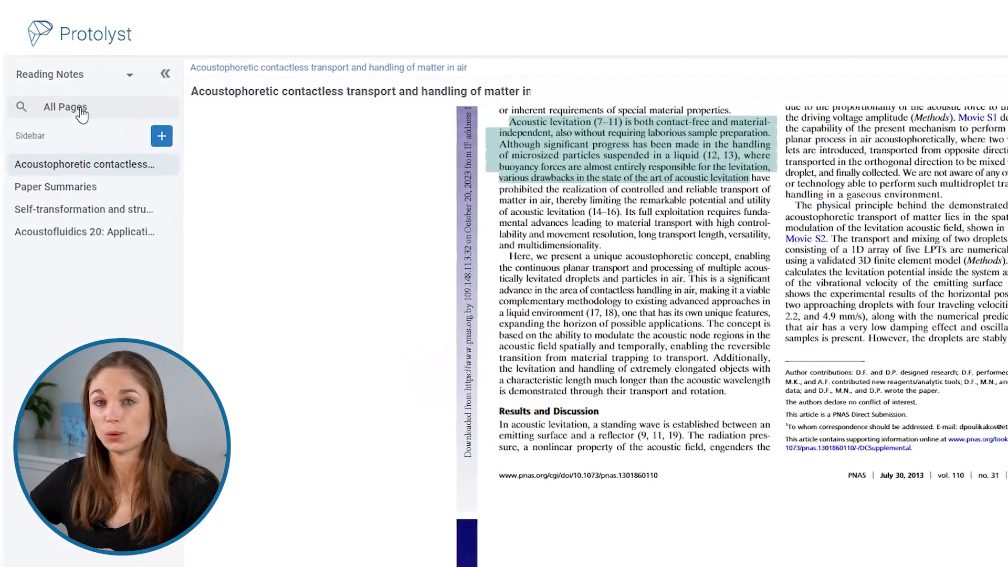
{"action": "left_click", "coordinate": [52, 104]}
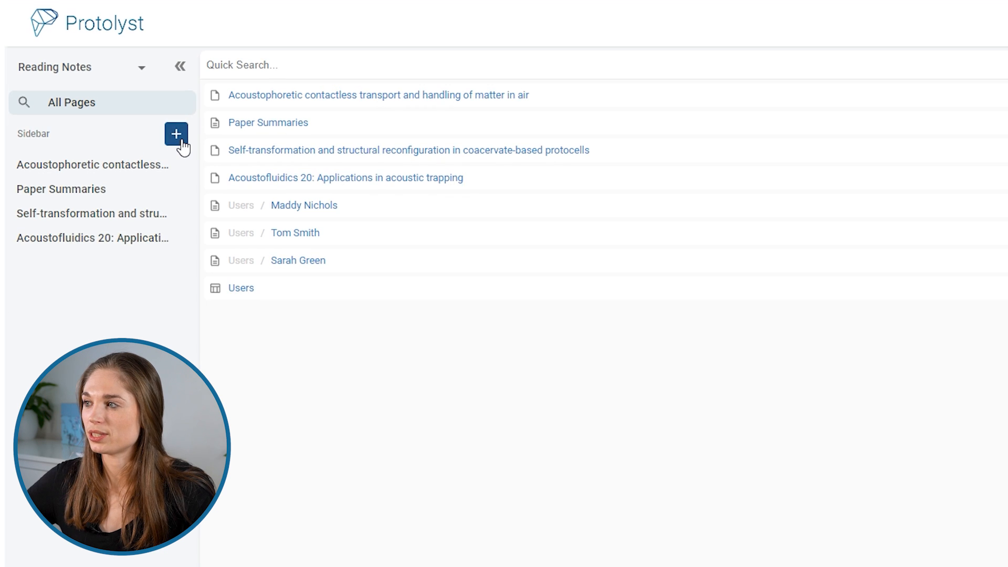
Step: Create a new table page titled "Papers" in the Reading Notes workspace
{"action": "left_click", "coordinate": [182, 141]}
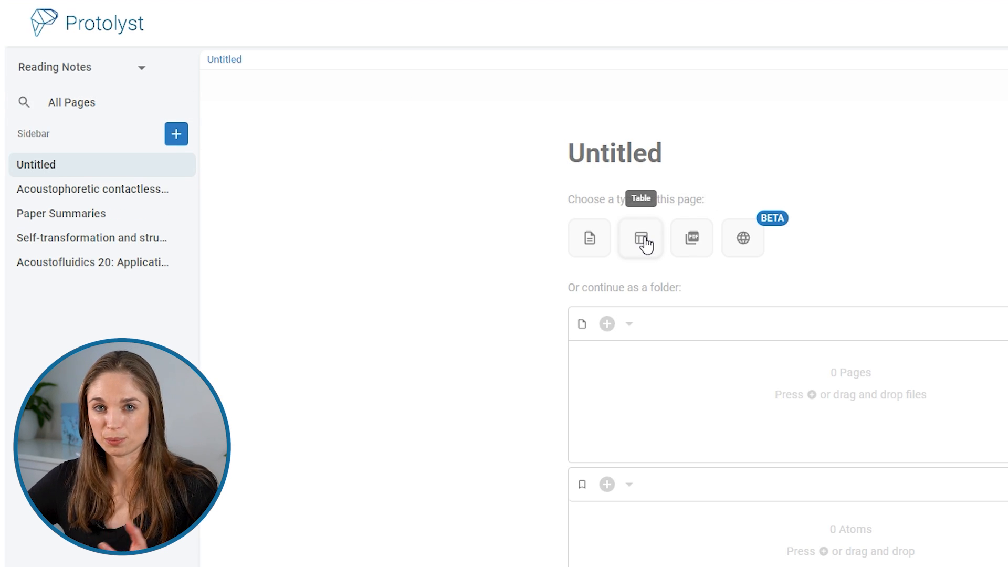
{"action": "left_click", "coordinate": [646, 247]}
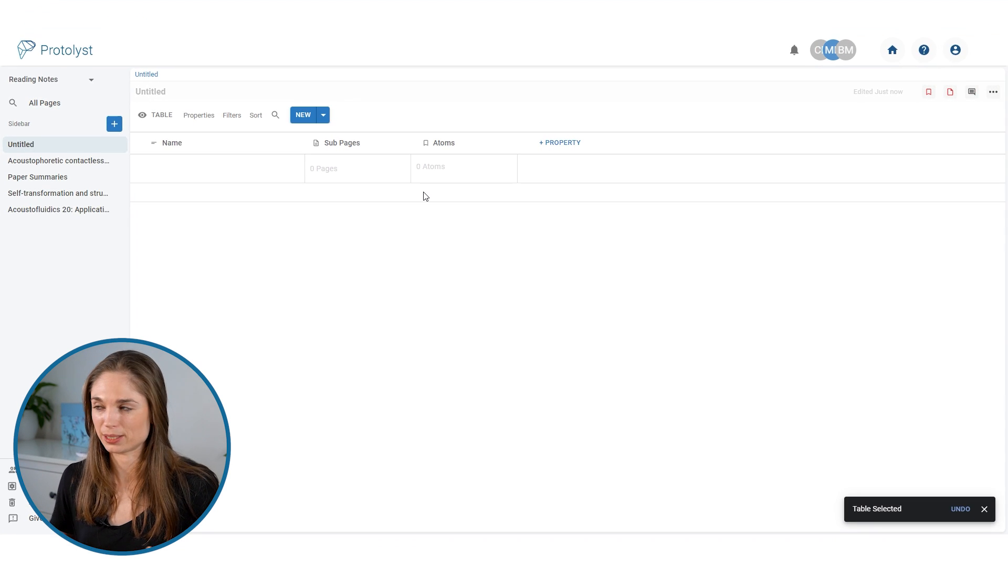
{"action": "left_click", "coordinate": [183, 95]}
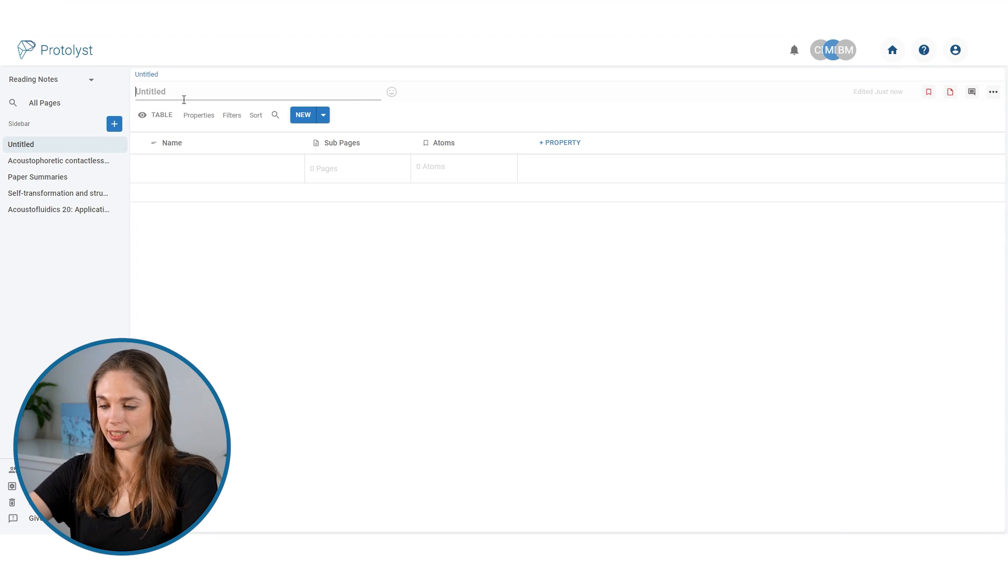
{"action": "type", "text": "Papers"}
{"action": "key", "text": "Return"}
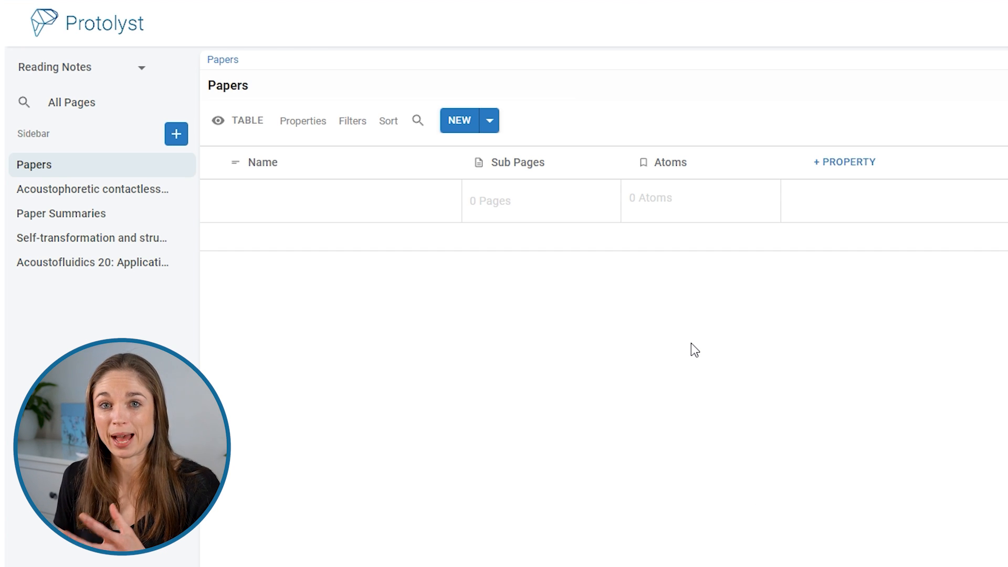
Step: Change the Sub Pages column of the Papers table to a Citation property in APA style
{"action": "left_click", "coordinate": [566, 167]}
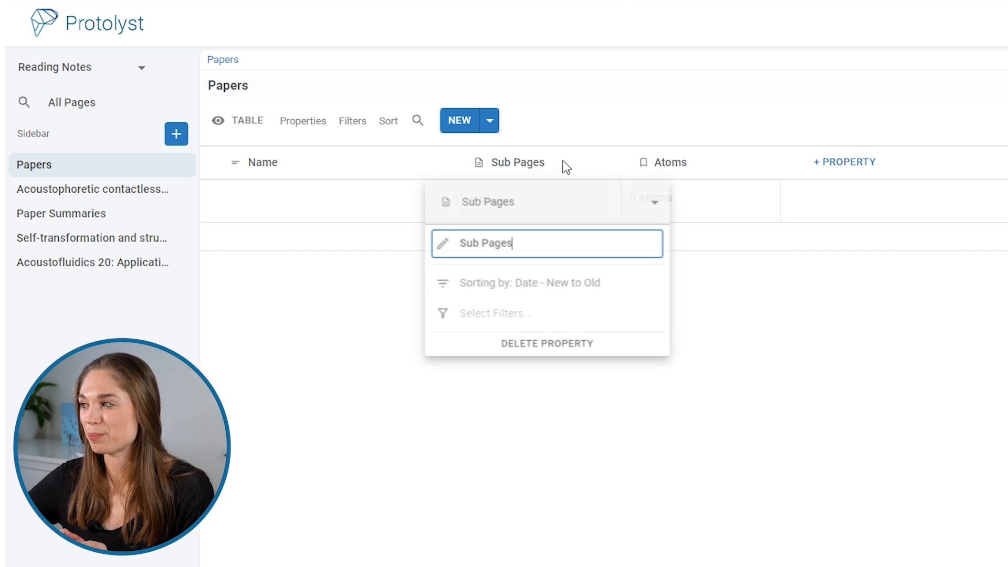
{"action": "left_click", "coordinate": [574, 115]}
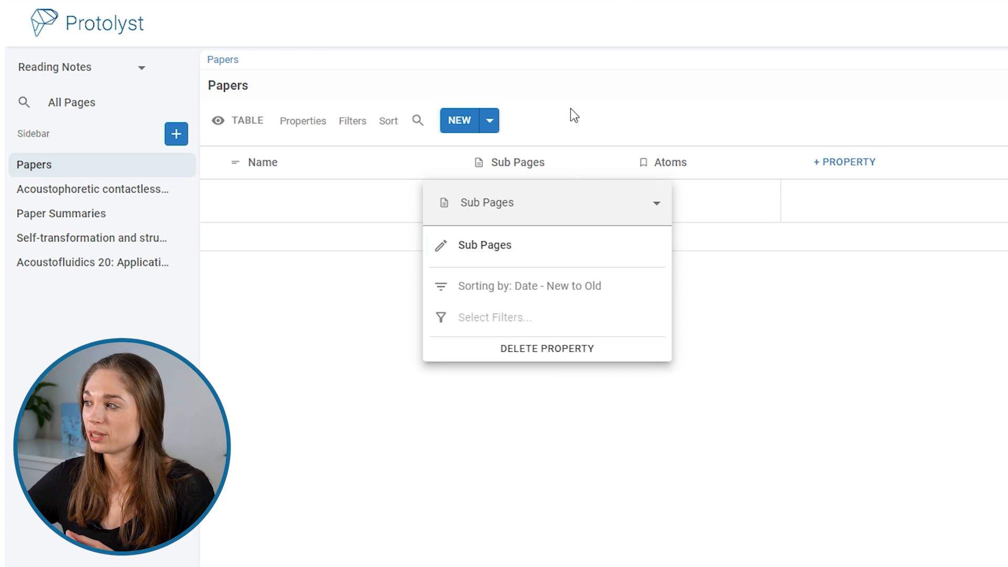
{"action": "left_click", "coordinate": [557, 166]}
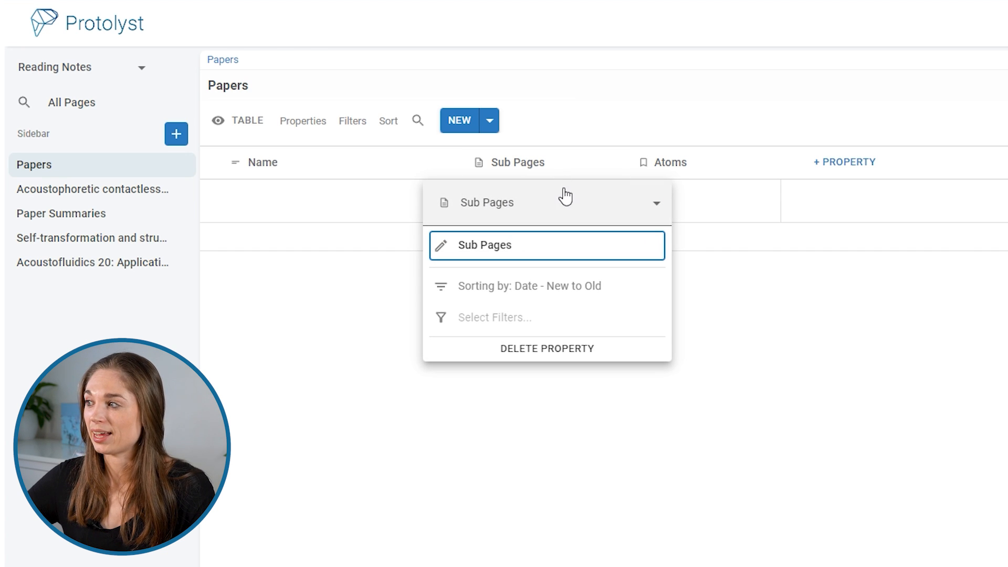
{"action": "left_click", "coordinate": [647, 206]}
{"action": "scroll", "coordinate": [538, 471], "scroll_direction": "down", "scroll_amount": 5}
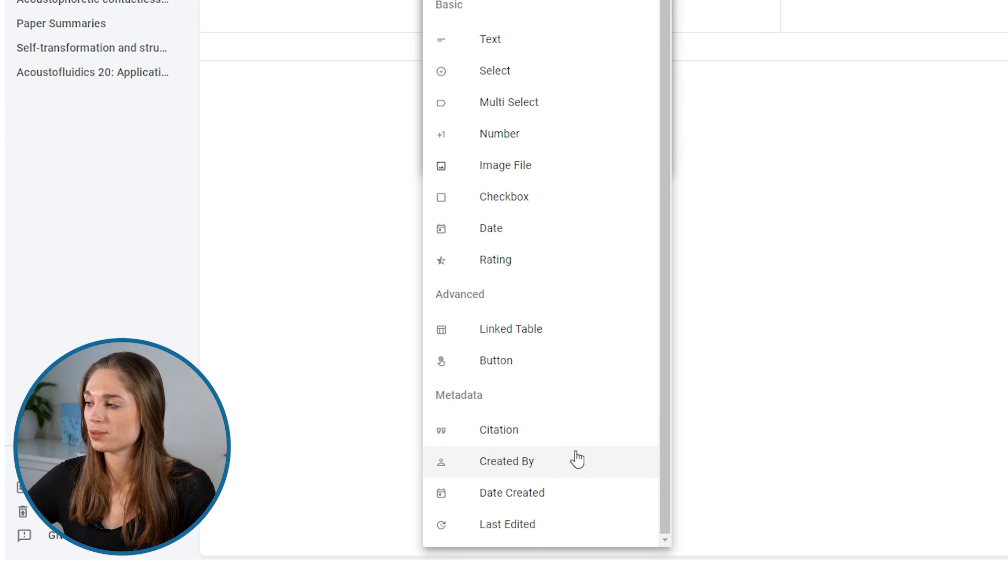
{"action": "left_click", "coordinate": [534, 441]}
{"action": "left_click", "coordinate": [551, 282]}
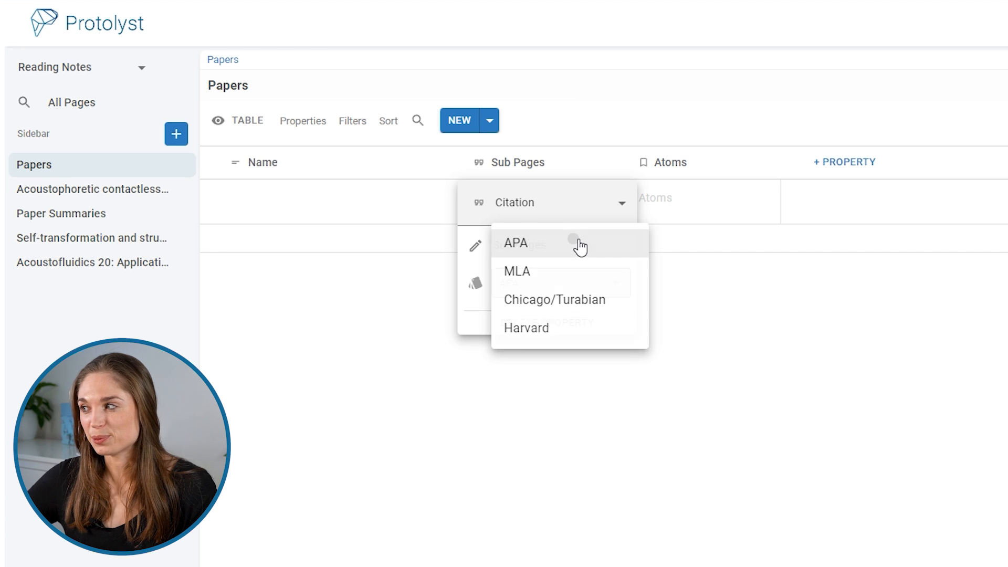
{"action": "left_click", "coordinate": [572, 239]}
Step: Rename the Sub Pages column as "Citation"
{"action": "left_click", "coordinate": [561, 259]}
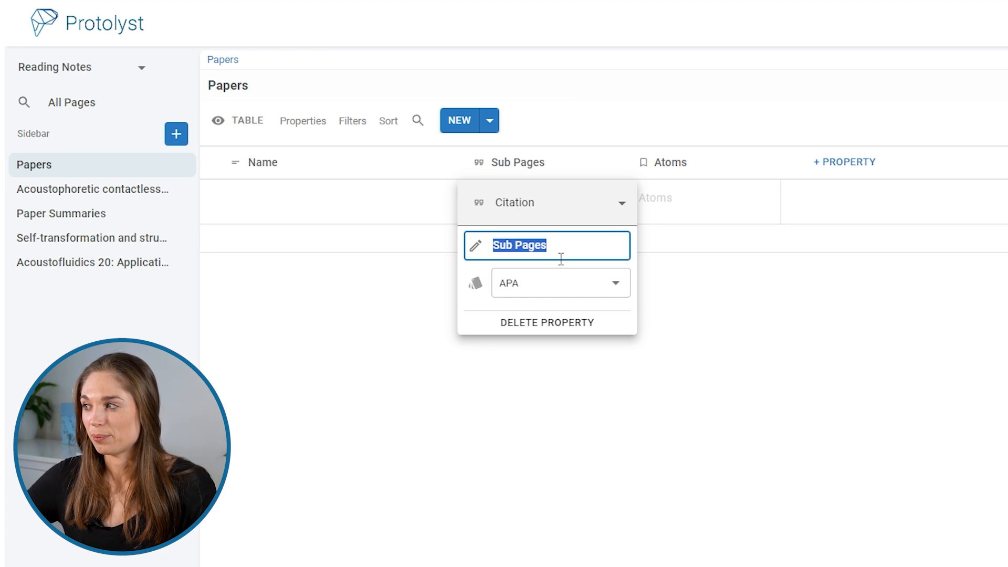
{"action": "type", "text": "Citation"}
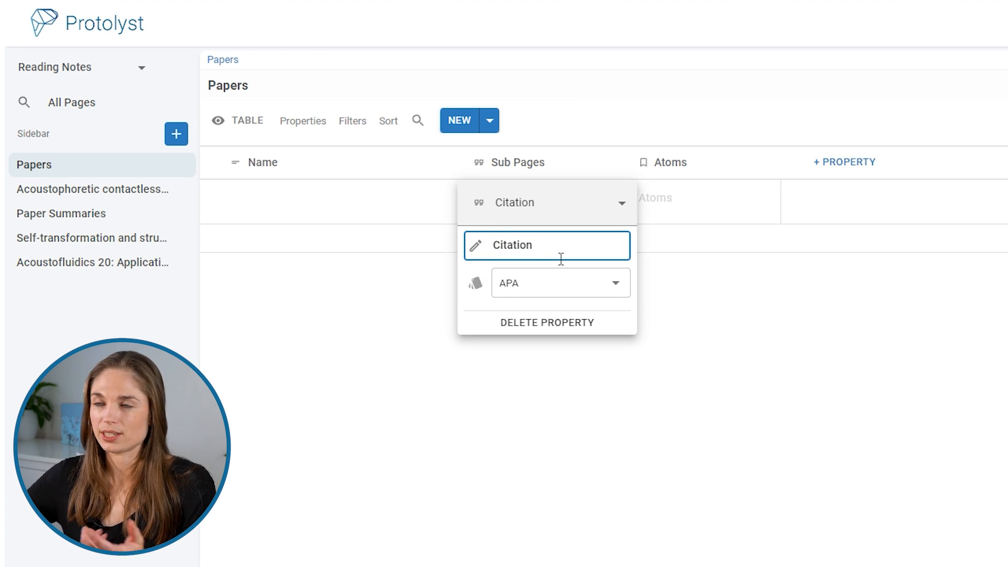
{"action": "left_click", "coordinate": [571, 130]}
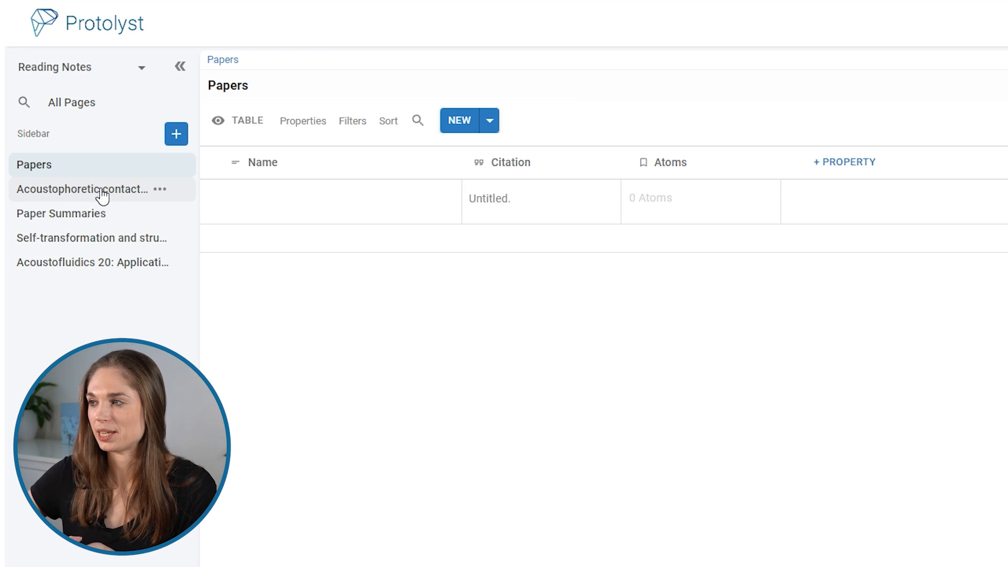
Step: Move the Acoustophoretic contactless transport, Self-transformation and Acoustofluidics 20 pages into the Papers table
{"action": "left_click_drag", "start_coordinate": [90, 196], "coordinate": [59, 163]}
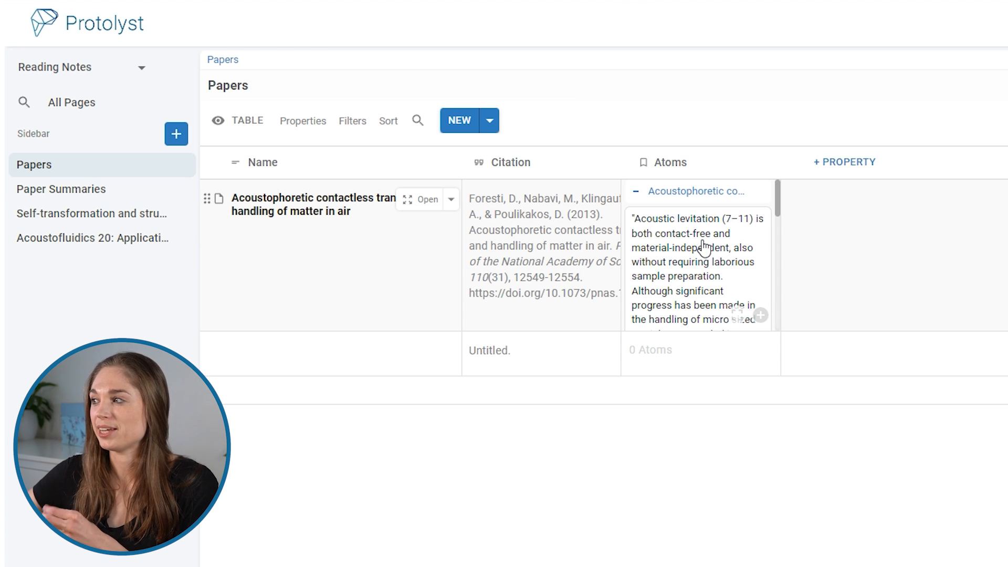
{"action": "scroll", "coordinate": [727, 265], "scroll_direction": "down", "scroll_amount": 5}
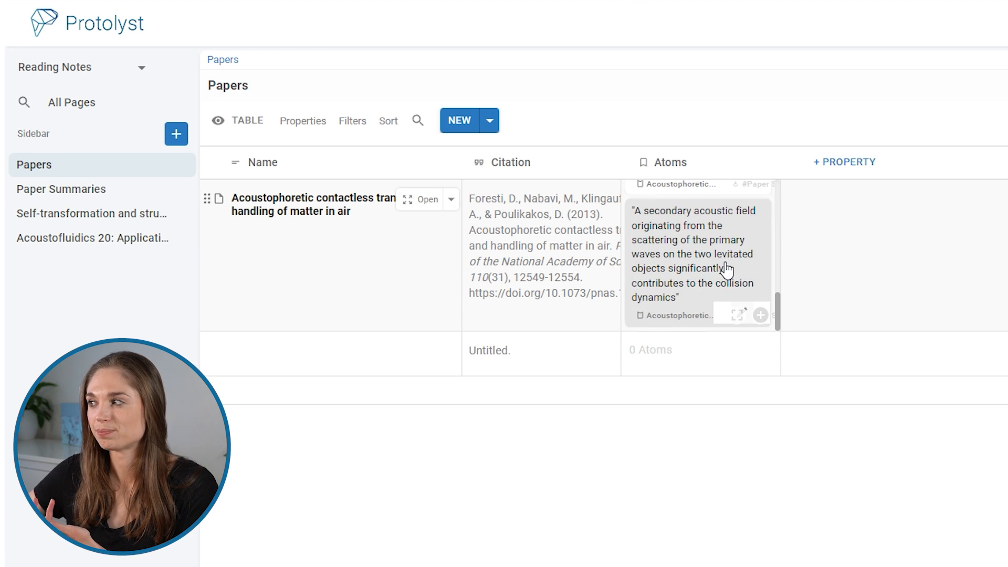
{"action": "scroll", "coordinate": [727, 269], "scroll_direction": "up", "scroll_amount": 5}
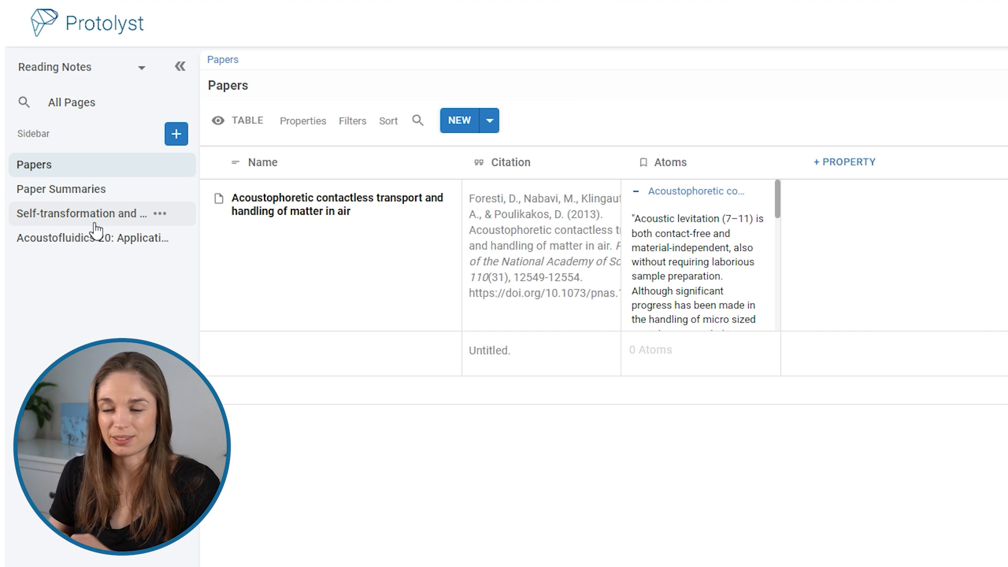
{"action": "left_click_drag", "start_coordinate": [95, 231], "coordinate": [60, 174]}
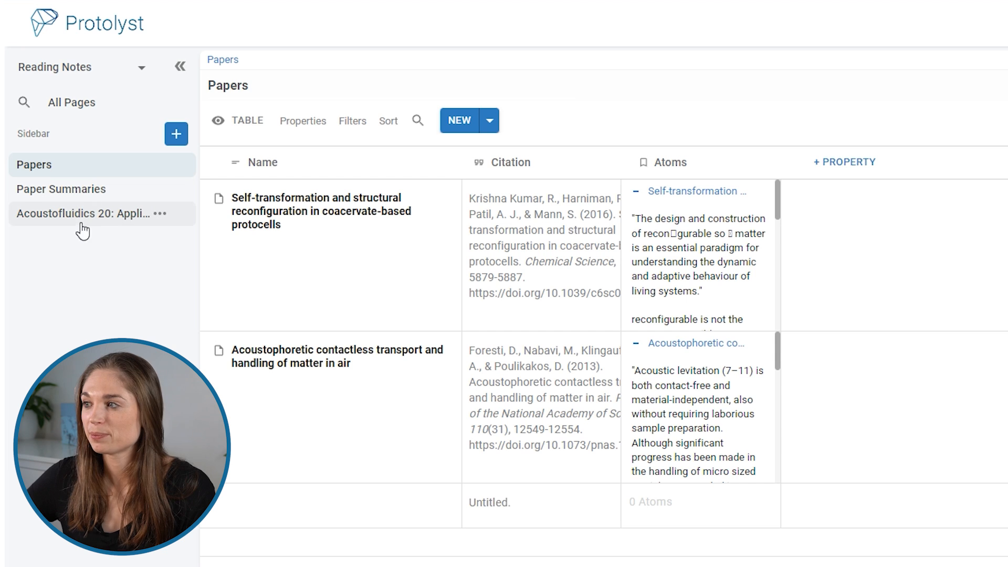
{"action": "left_click_drag", "start_coordinate": [80, 225], "coordinate": [54, 169]}
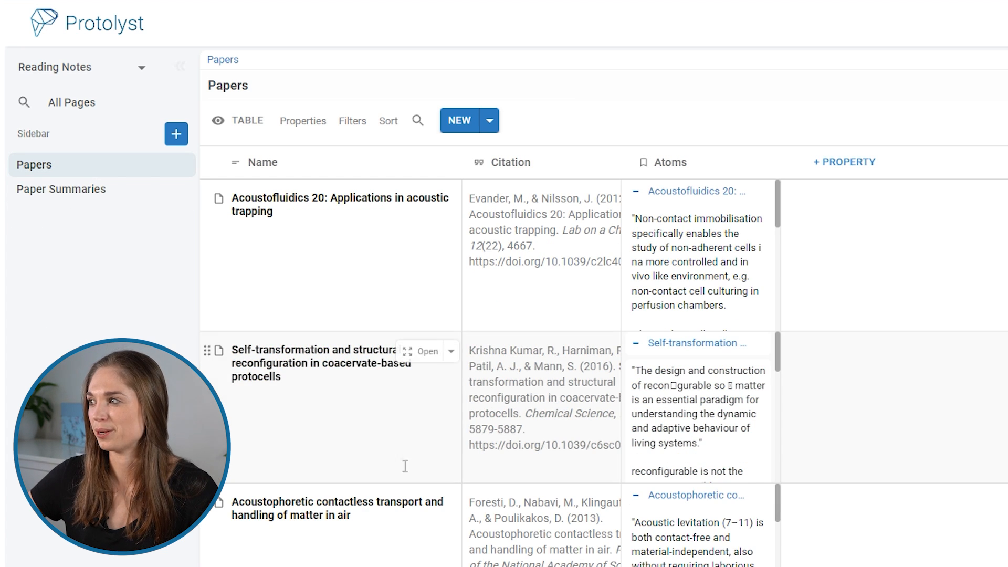
Step: Widen the Citation and Atoms columns of the Papers table so their contents are easier to read
{"action": "left_click_drag", "start_coordinate": [622, 163], "coordinate": [691, 163]}
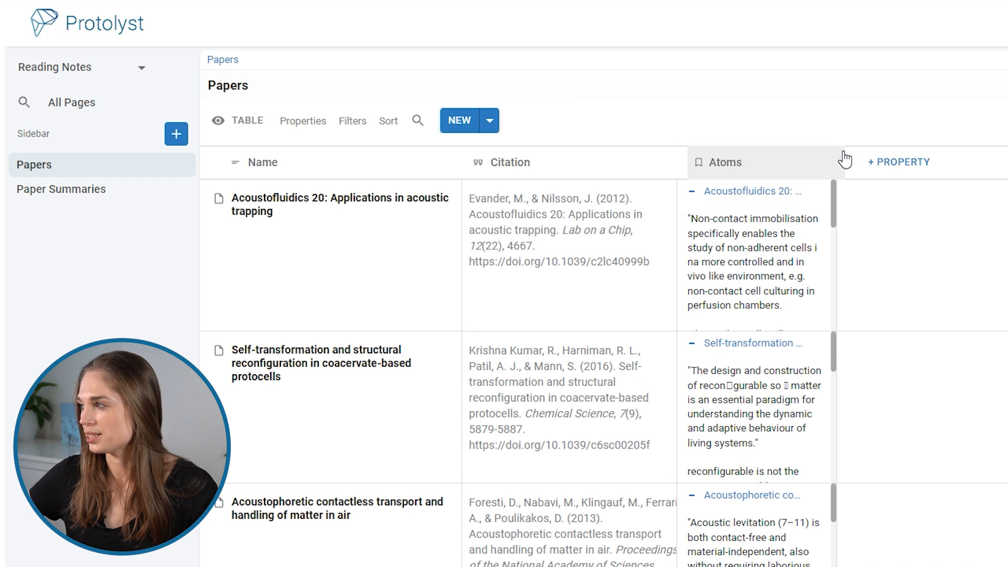
{"action": "left_click_drag", "start_coordinate": [851, 162], "coordinate": [948, 161]}
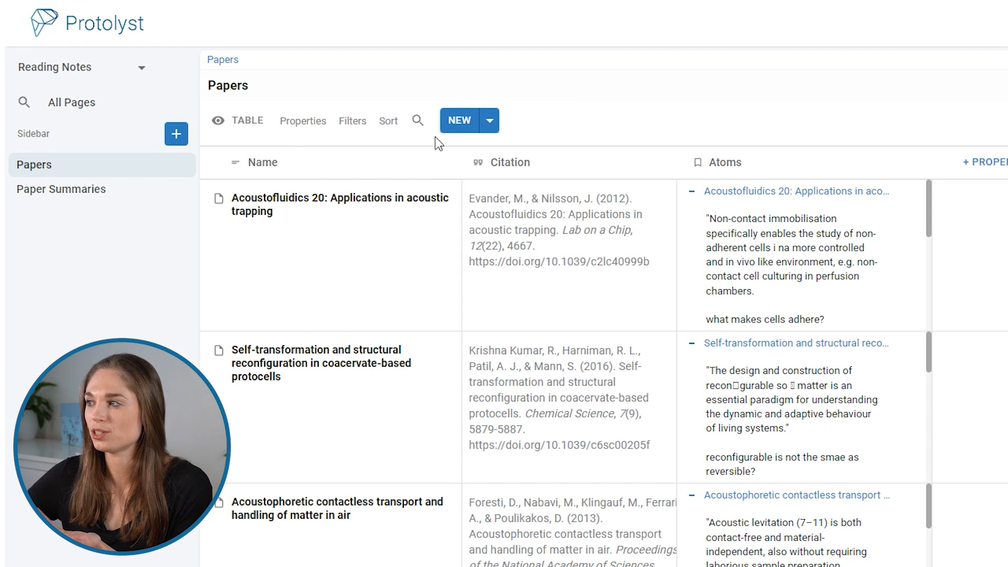
Step: Add a new row to the Papers table, open its page and upload the c2lc40999b PDF into it
{"action": "left_click", "coordinate": [460, 120]}
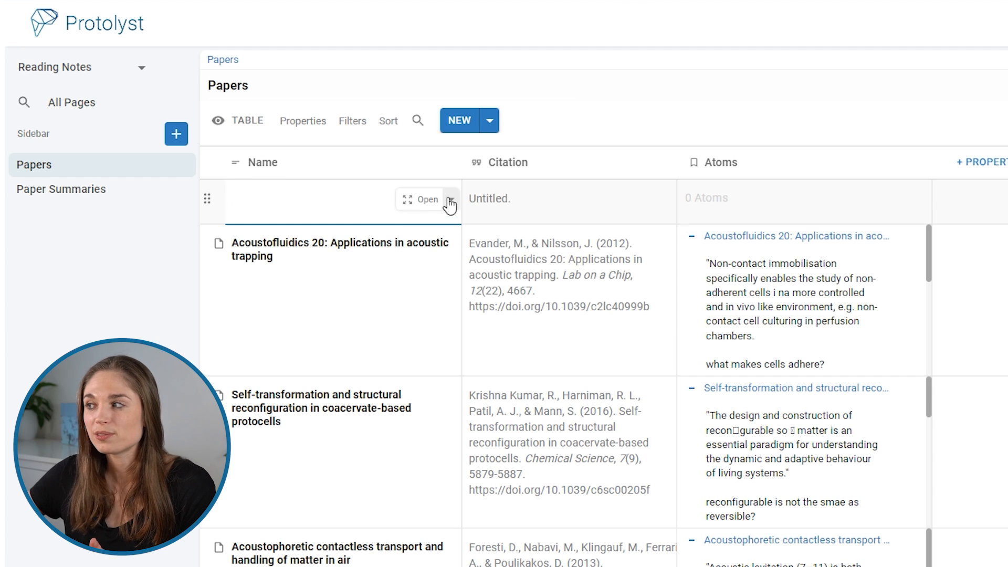
{"action": "left_click", "coordinate": [430, 203]}
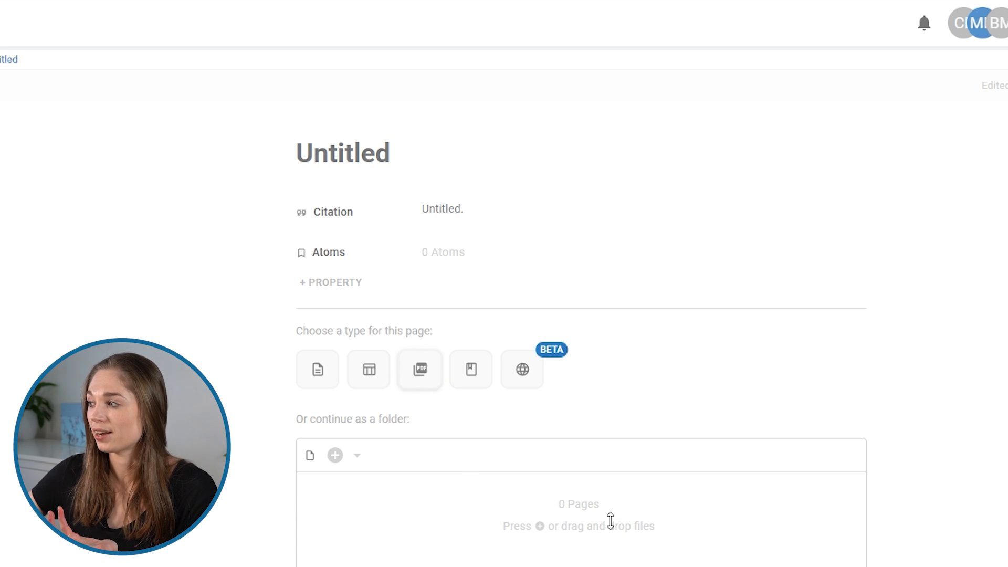
{"action": "left_click", "coordinate": [589, 493]}
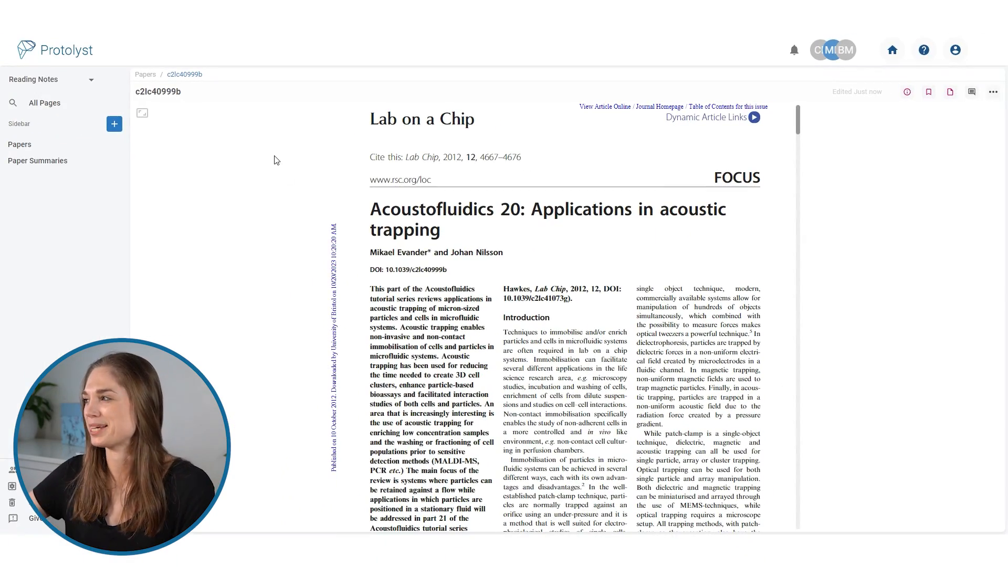
Step: Delete the c2lc40999b page from the Papers table
{"action": "left_click", "coordinate": [1000, 93]}
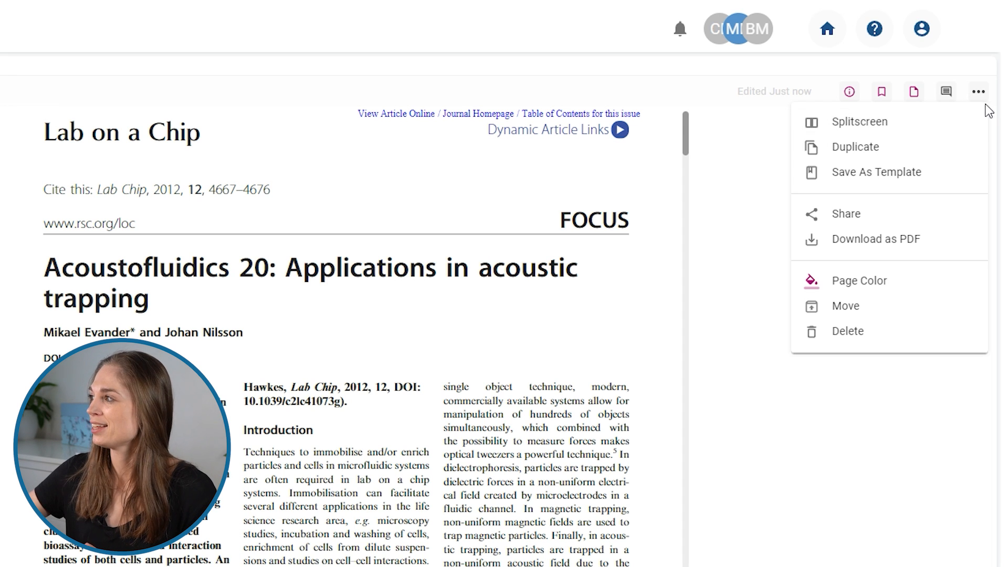
{"action": "left_click", "coordinate": [872, 336]}
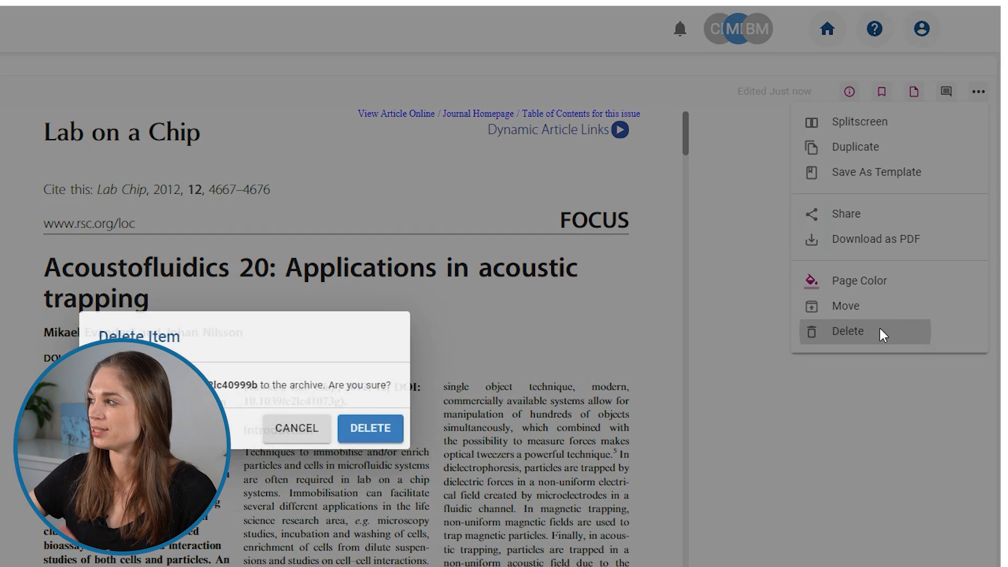
{"action": "left_click", "coordinate": [420, 401]}
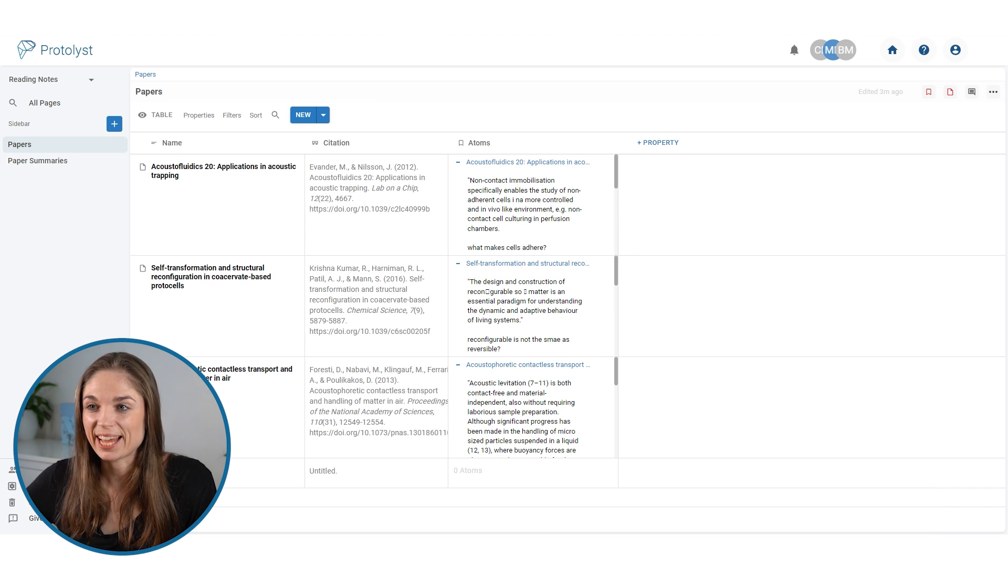
Step: Upload a batch of additional paper PDFs into the Papers table
{"action": "left_click_drag", "start_coordinate": [497, 423], "coordinate": [633, 447]}
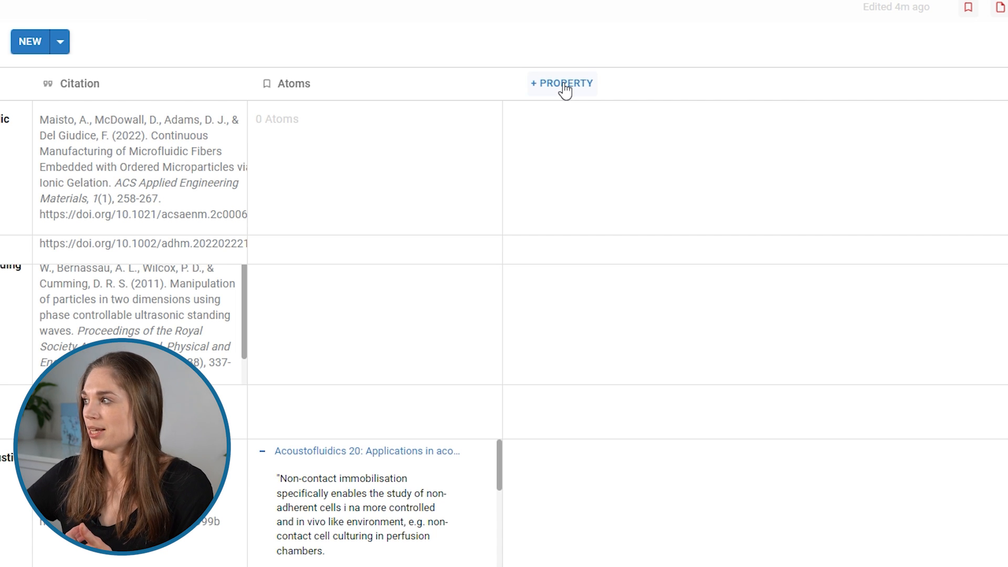
Step: Add a new property column after Atoms in the Papers table and set its type to Atoms
{"action": "left_click", "coordinate": [565, 87]}
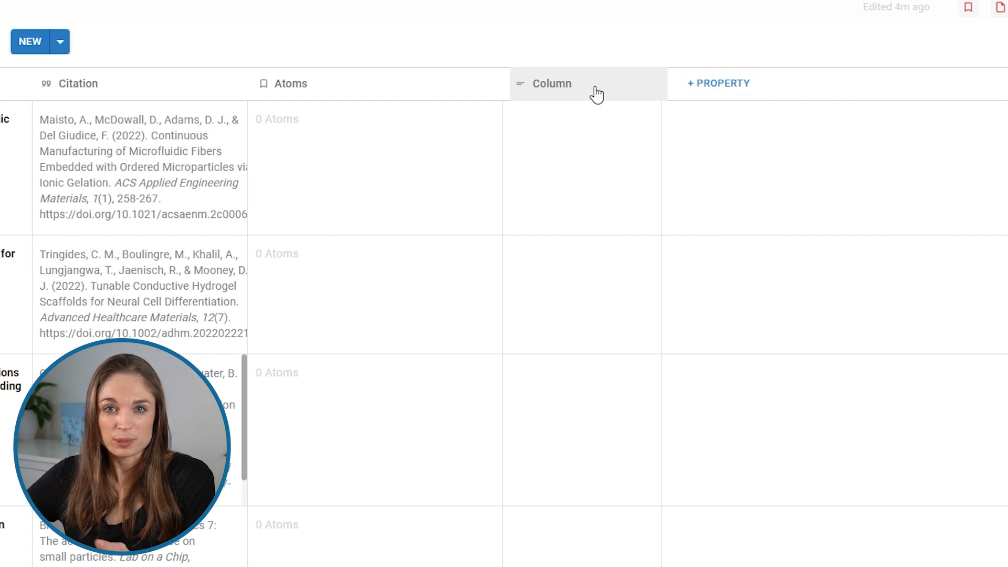
{"action": "left_click", "coordinate": [589, 88]}
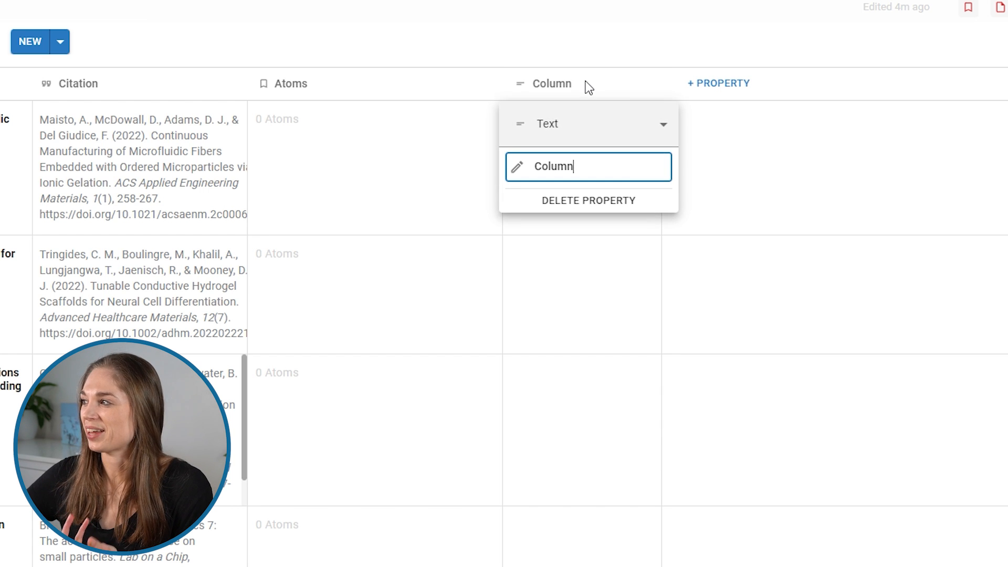
{"action": "left_click", "coordinate": [663, 130]}
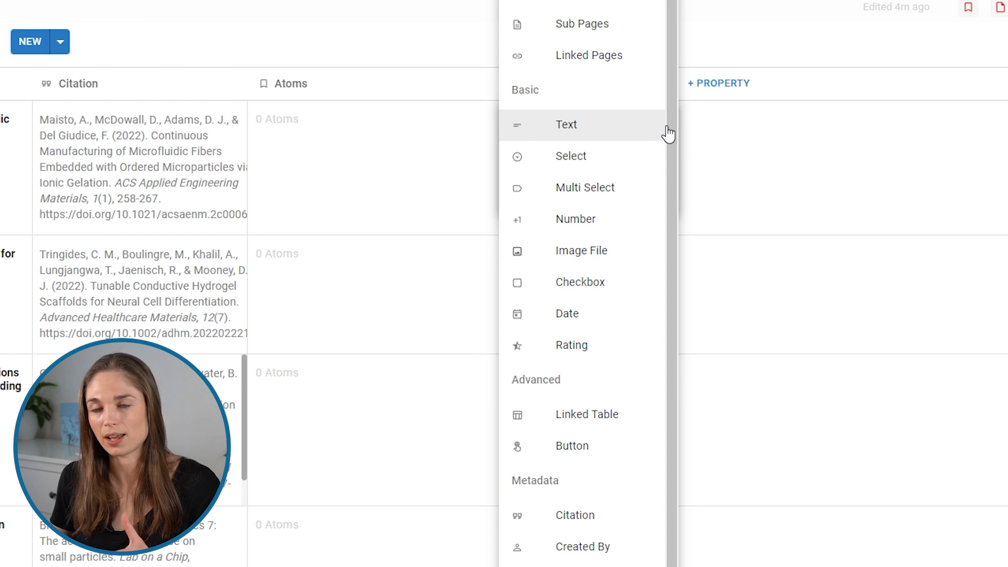
{"action": "left_click", "coordinate": [610, 74]}
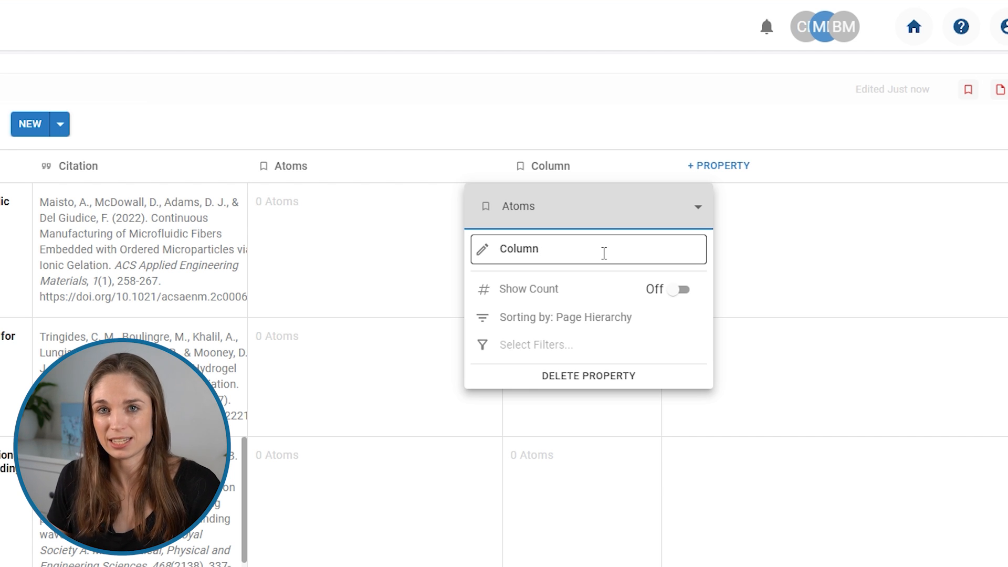
Step: Filter the new Atoms column by a newly created "Methods" page located in the Sidebar
{"action": "left_click", "coordinate": [527, 353]}
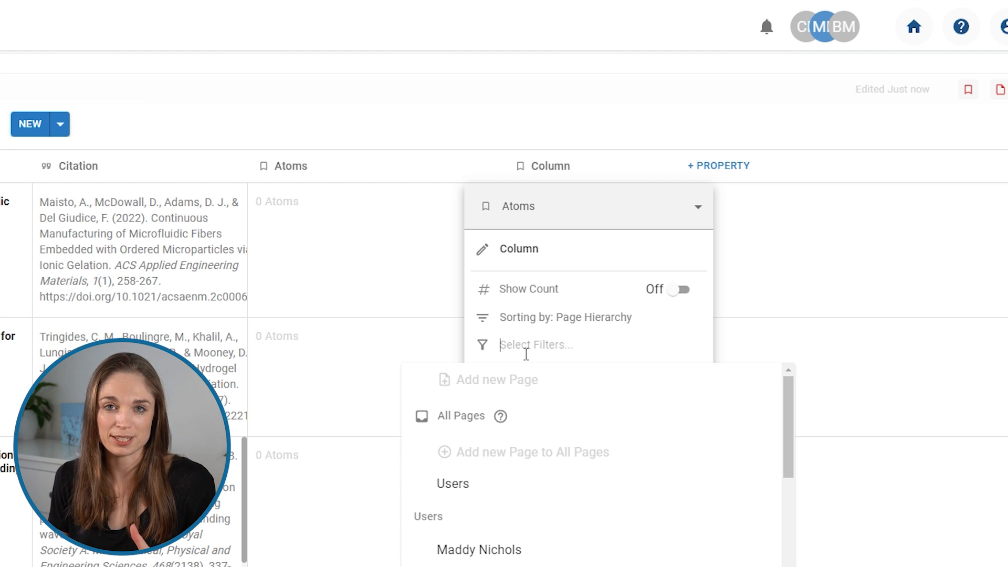
{"action": "type", "text": "Methods"}
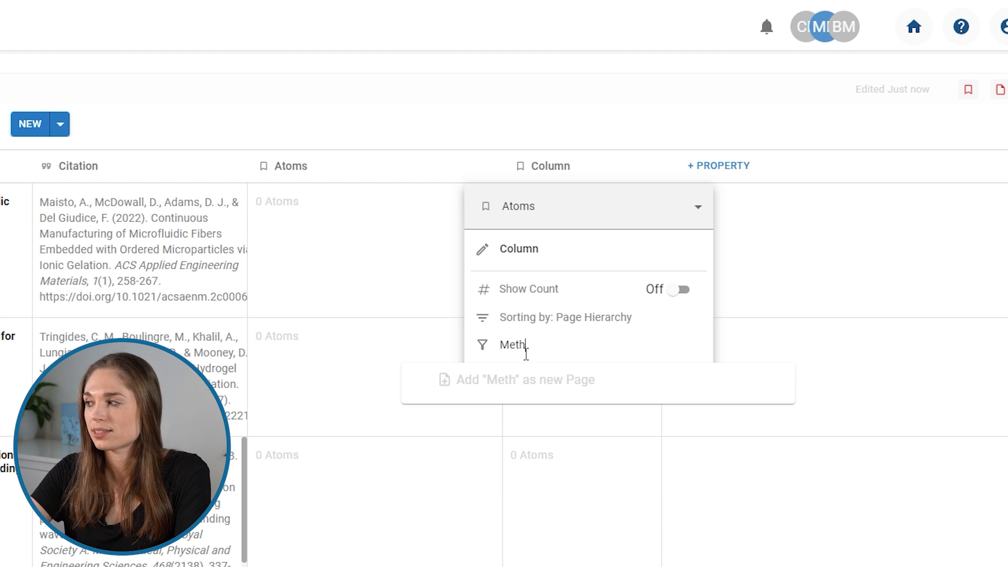
{"action": "left_click", "coordinate": [507, 383]}
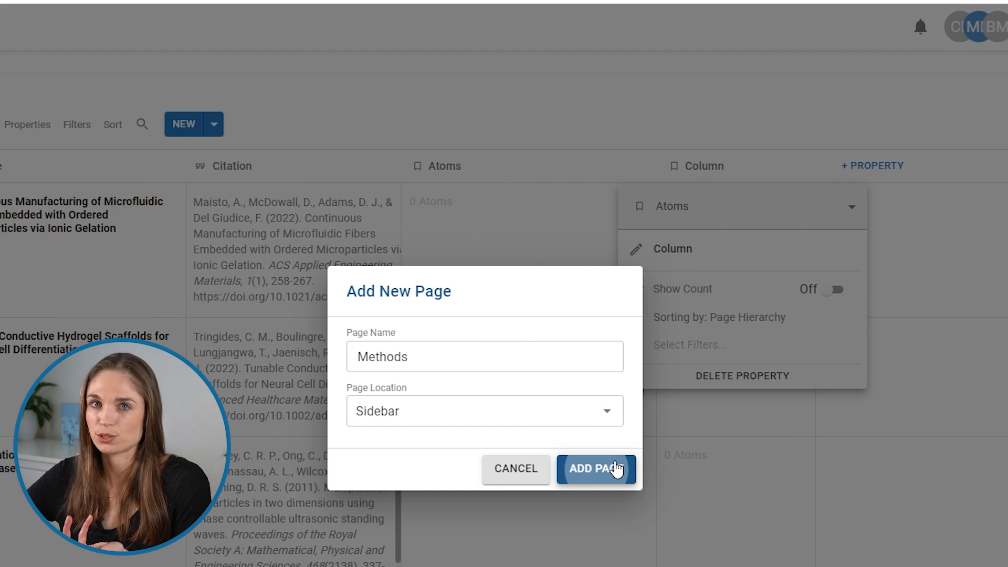
{"action": "left_click", "coordinate": [603, 473]}
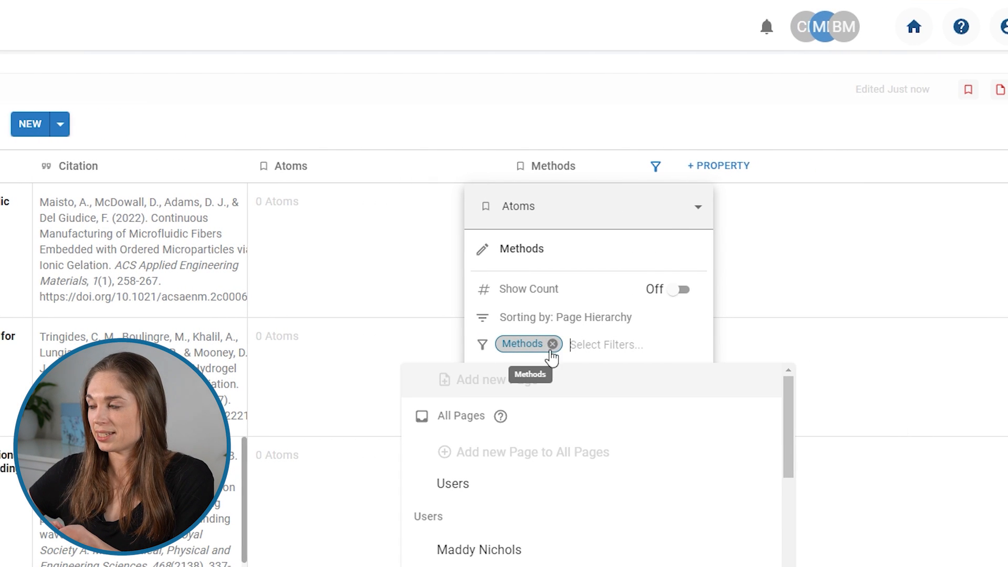
{"action": "left_click", "coordinate": [597, 105]}
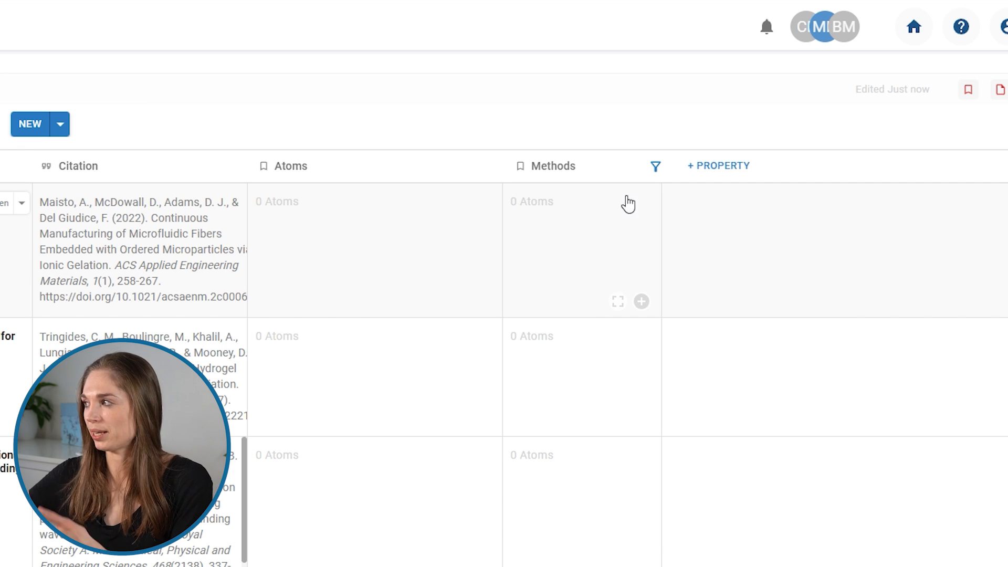
Step: Add a new property column after Methods in the Papers table and set its type to Atoms
{"action": "left_click", "coordinate": [725, 177]}
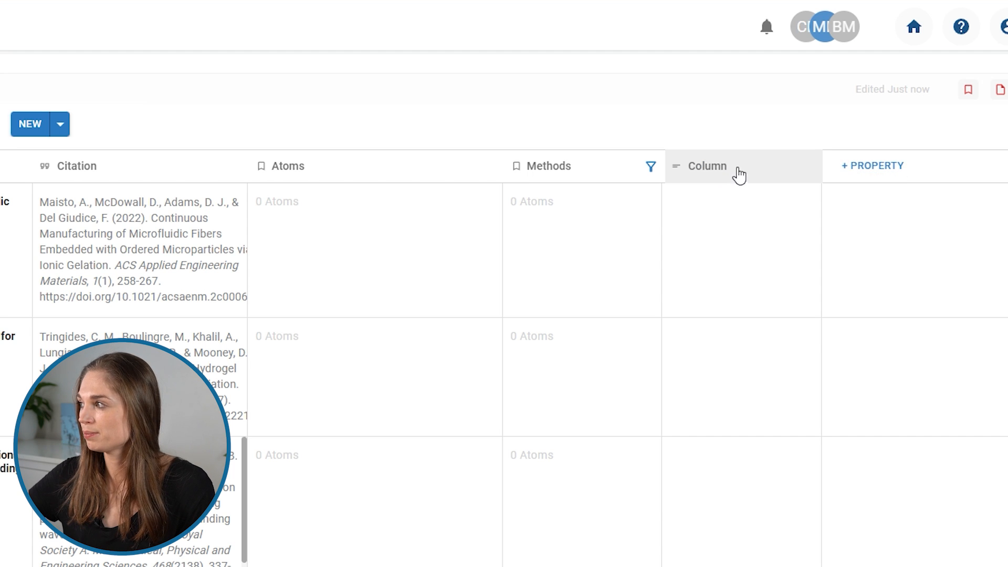
{"action": "left_click", "coordinate": [734, 173]}
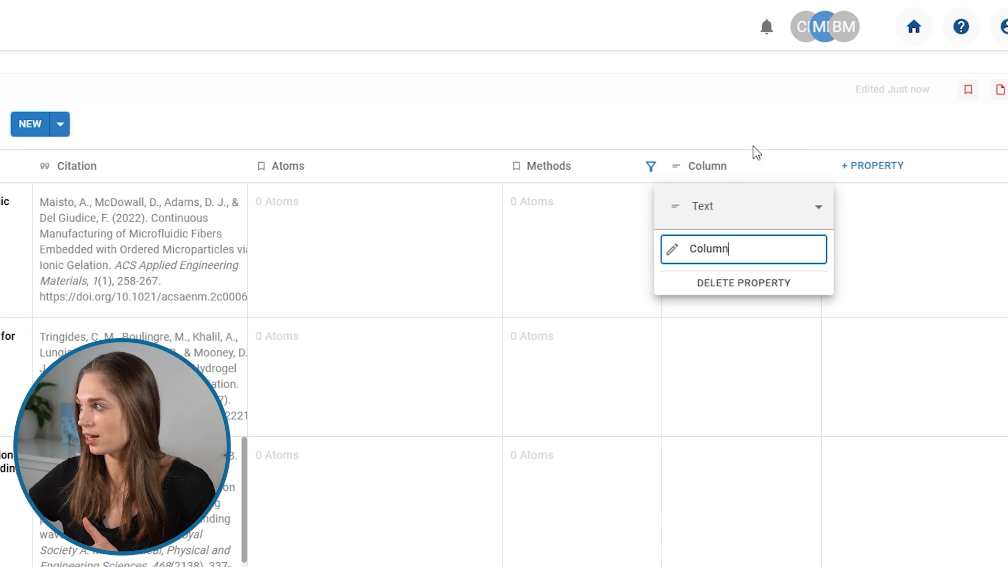
{"action": "left_click", "coordinate": [796, 212]}
{"action": "left_click", "coordinate": [736, 74]}
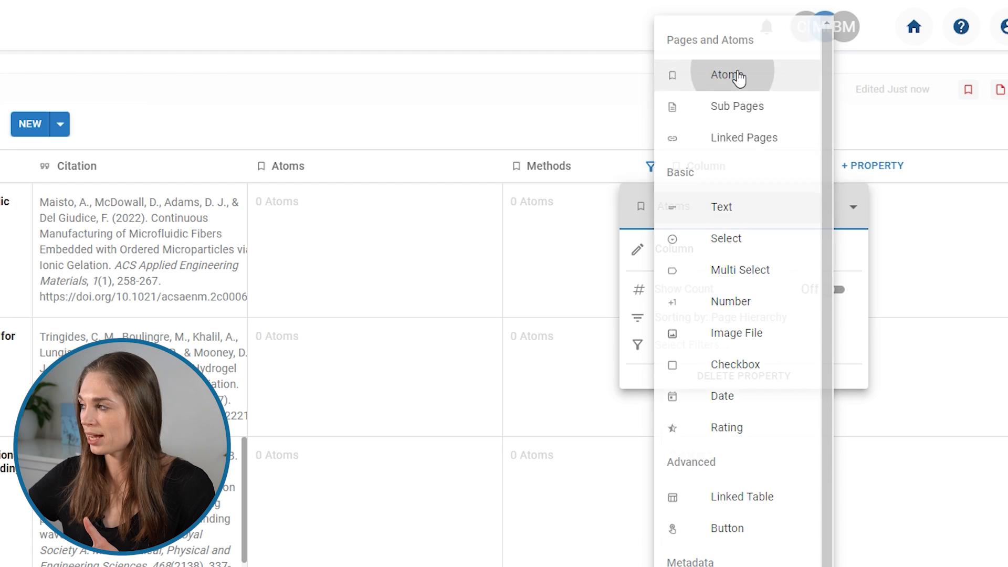
Step: Filter the new Atoms column by a newly created "Applications" page located in the Sidebar
{"action": "left_click", "coordinate": [709, 351]}
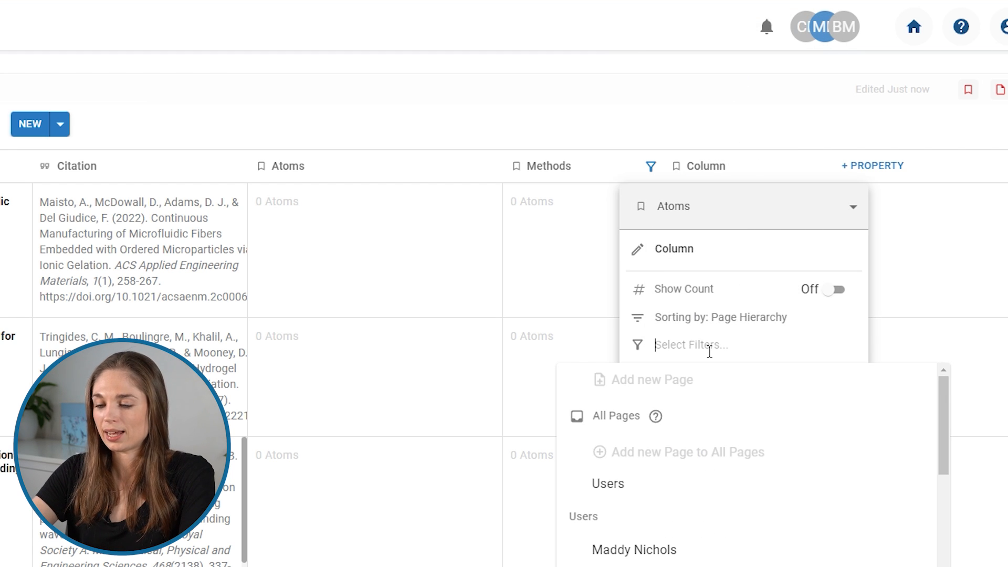
{"action": "type", "text": "Applications"}
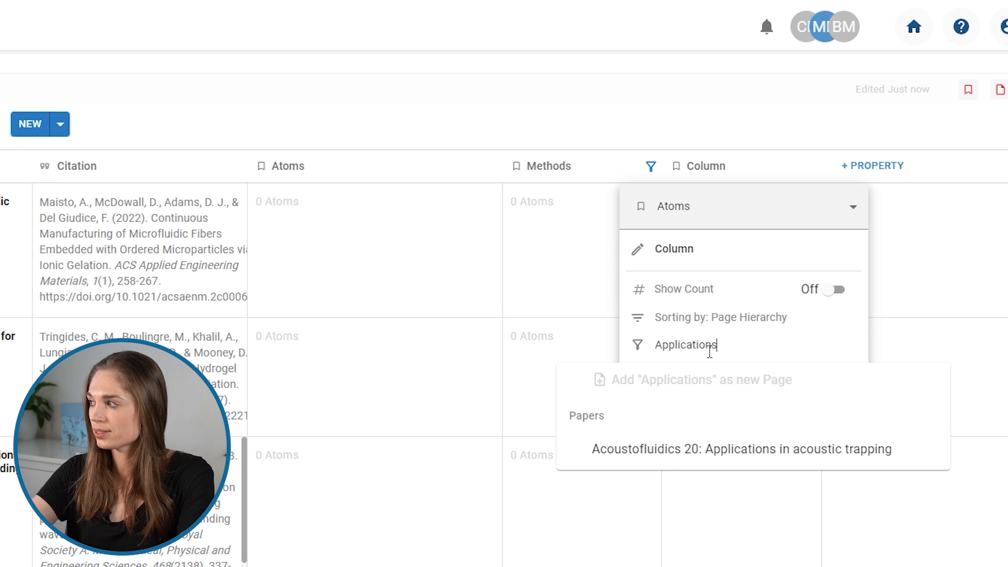
{"action": "left_click", "coordinate": [708, 381]}
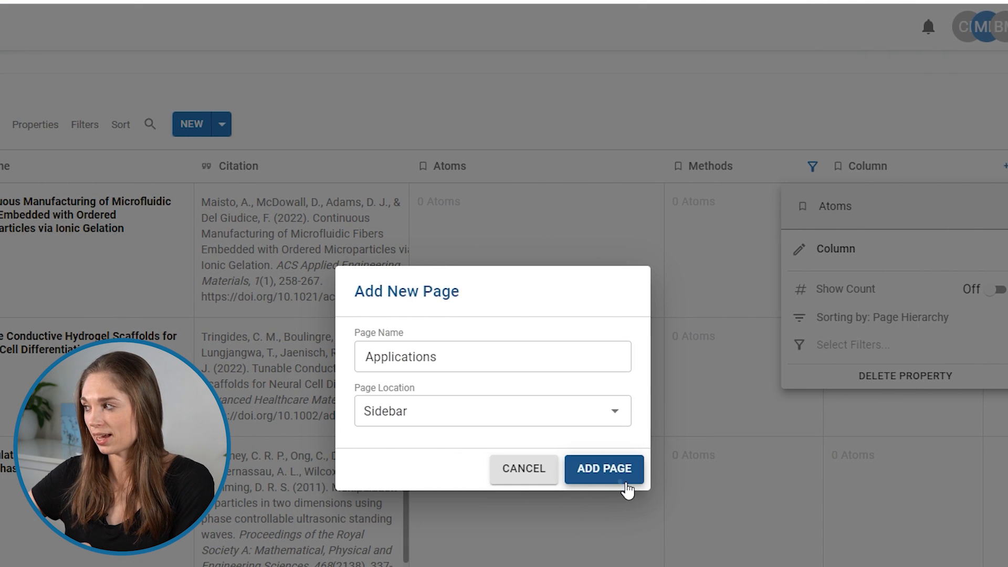
{"action": "left_click", "coordinate": [443, 468]}
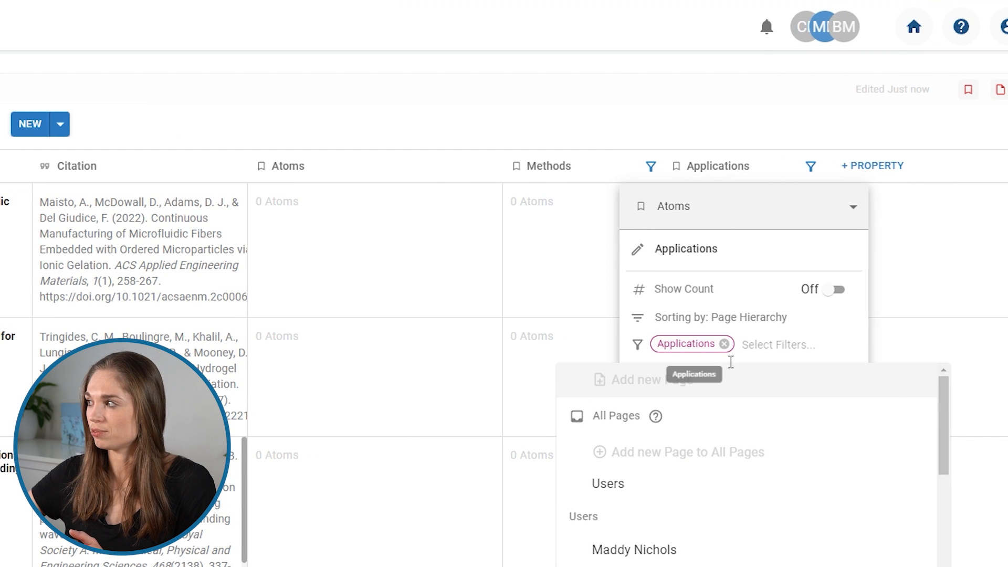
{"action": "left_click", "coordinate": [820, 124]}
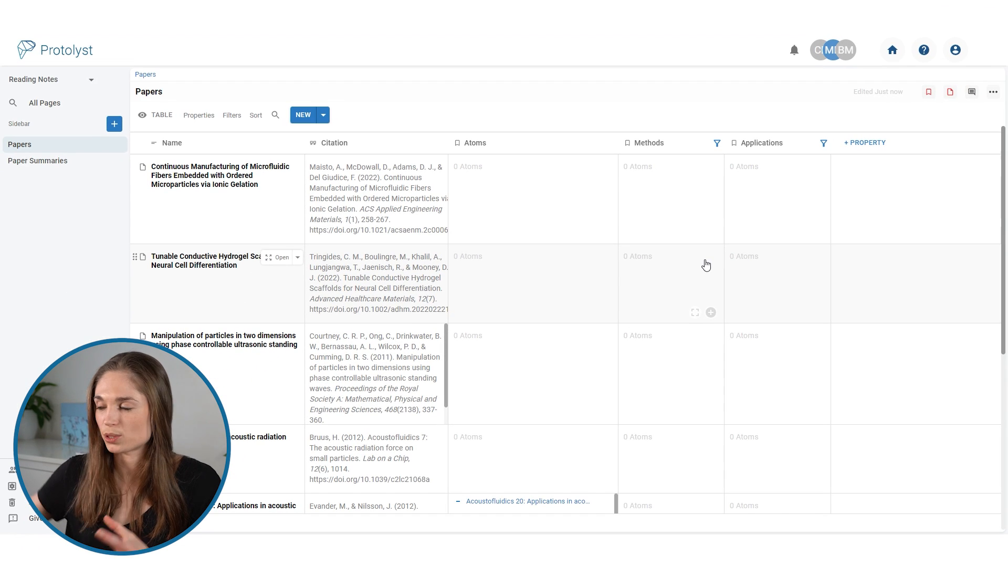
Step: Open the "Continuous Manufacturing of Microfluidic Fibers" paper in a split view beside the Papers table
{"action": "scroll", "coordinate": [633, 320], "scroll_direction": "down", "scroll_amount": 6}
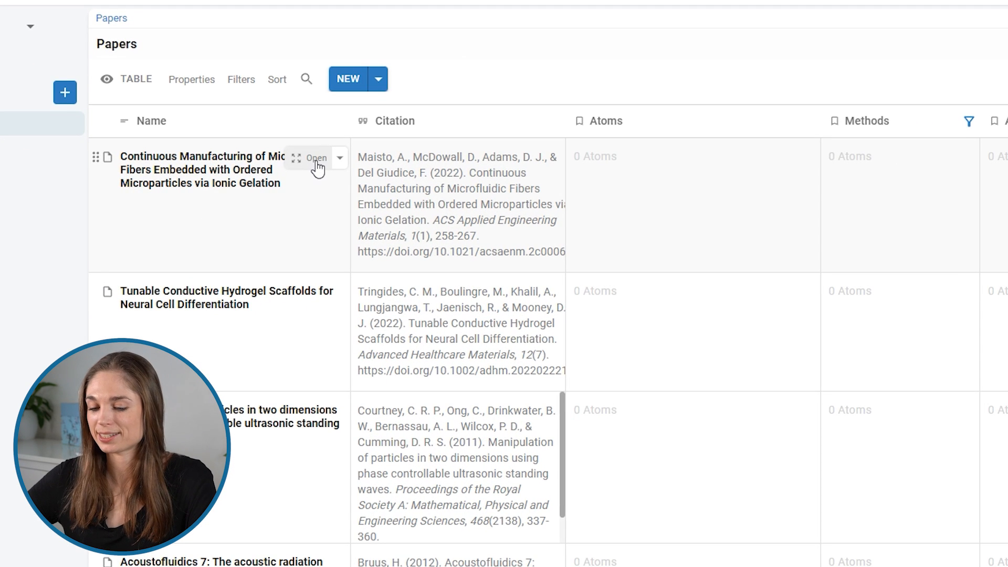
{"action": "key", "text": "ctrl"}
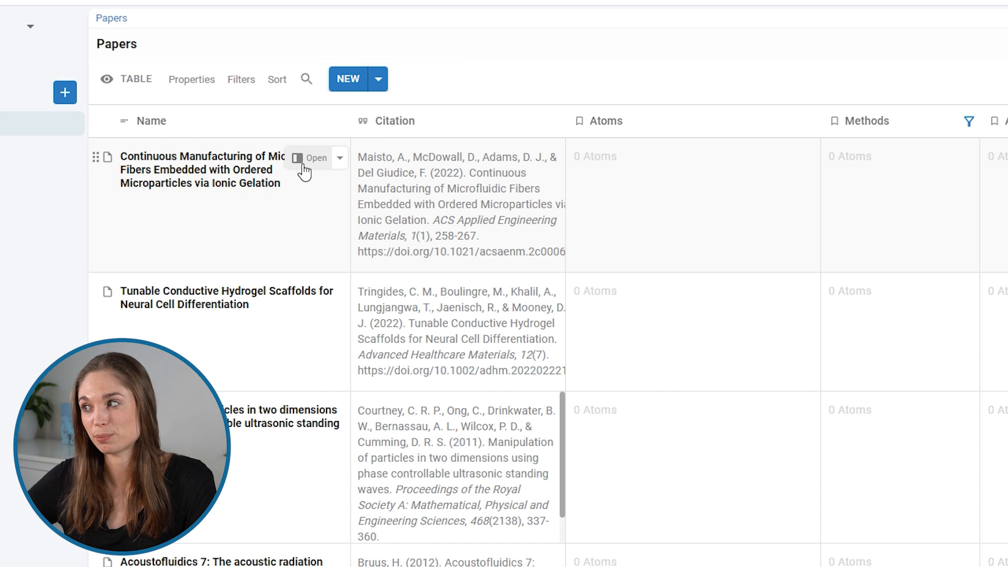
{"action": "left_click", "coordinate": [307, 163], "text": "ctrl"}
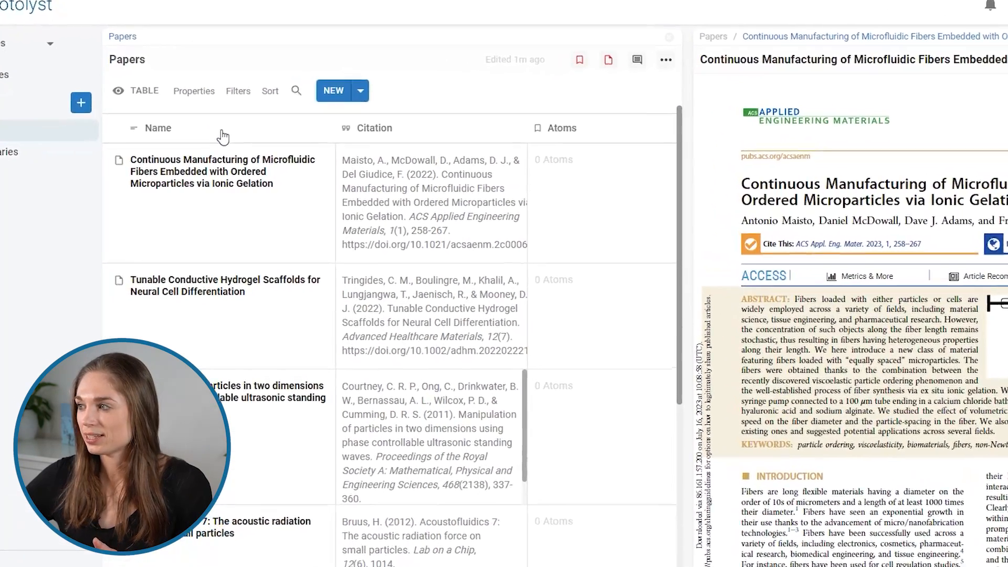
Step: Freeze the Name column of the Papers table
{"action": "left_click", "coordinate": [216, 144]}
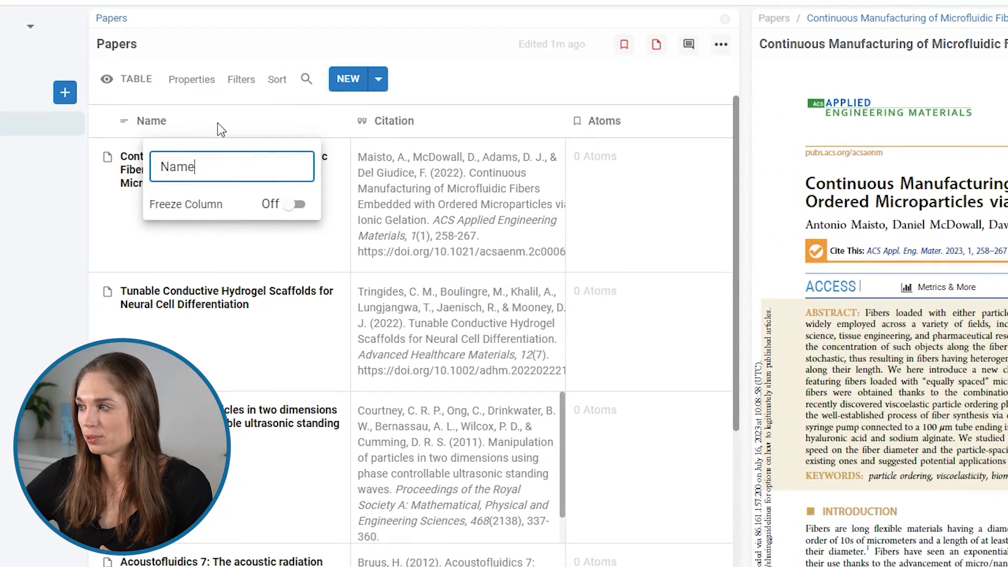
{"action": "left_click", "coordinate": [298, 204]}
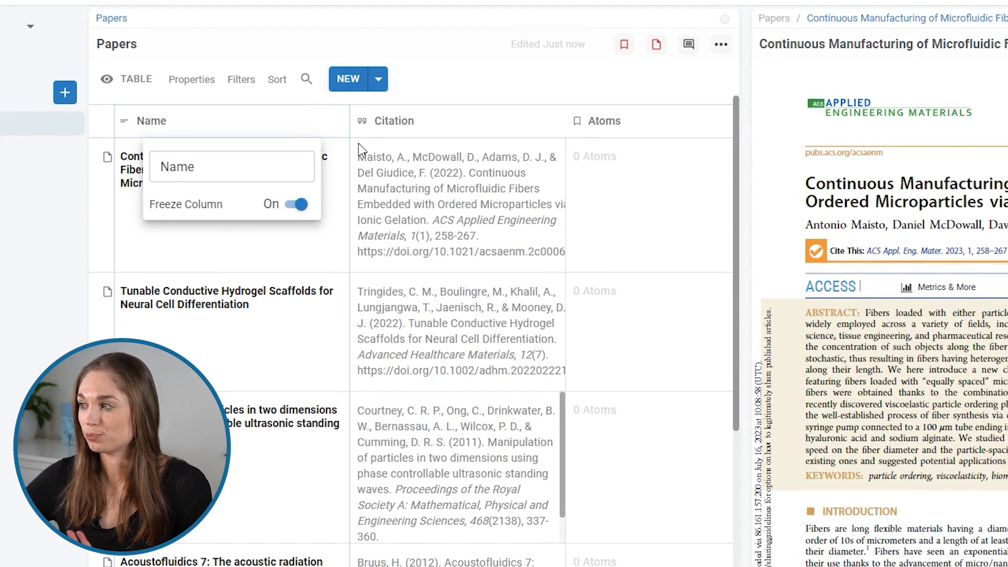
{"action": "left_click", "coordinate": [459, 85]}
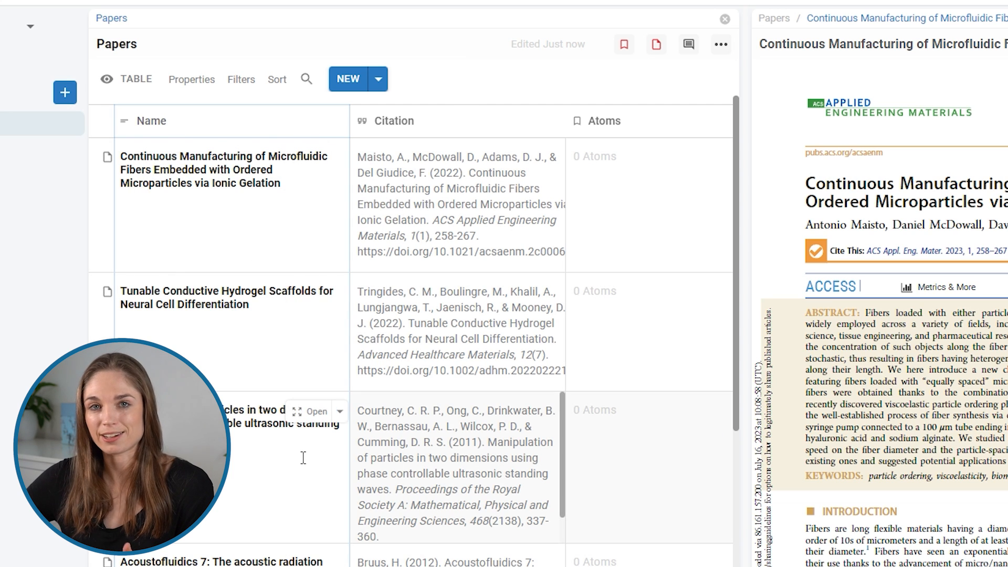
Step: Capture the first two sentences of the paper's Introduction as an Atom in that paper's Methods cell
{"action": "scroll", "coordinate": [473, 336], "scroll_direction": "right", "scroll_amount": 5}
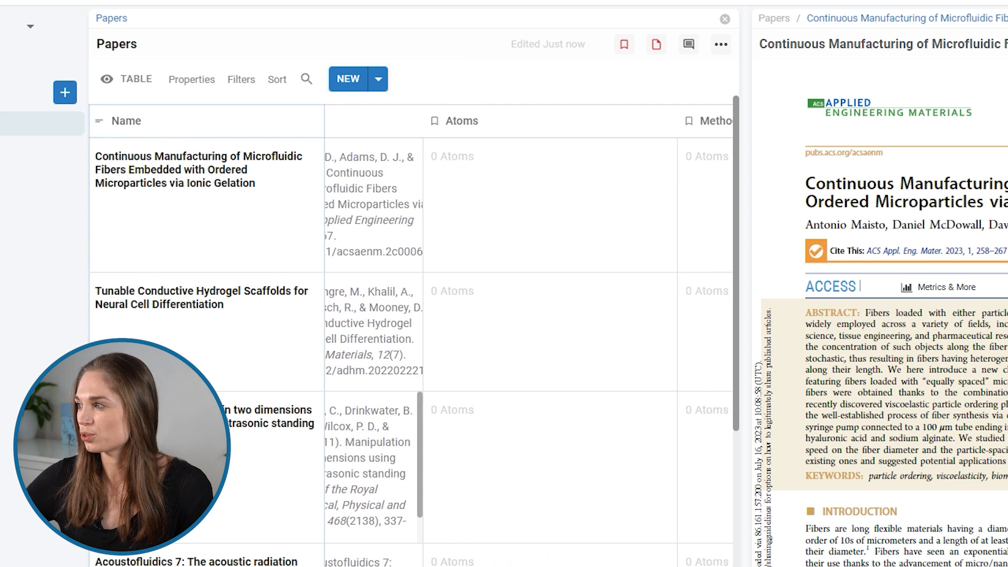
{"action": "scroll", "coordinate": [473, 336], "scroll_direction": "right", "scroll_amount": 3}
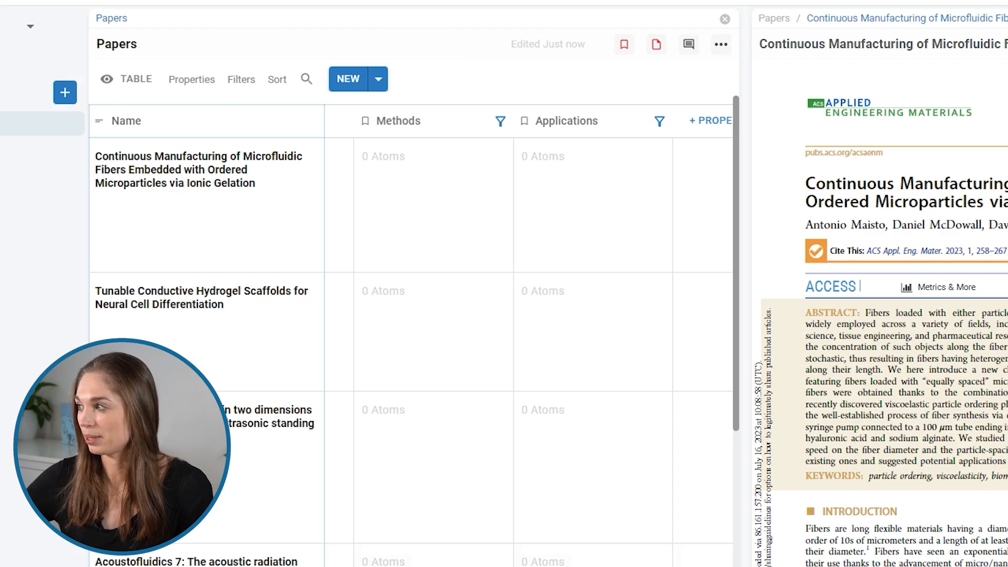
{"action": "scroll", "coordinate": [778, 252], "scroll_direction": "down", "scroll_amount": 3}
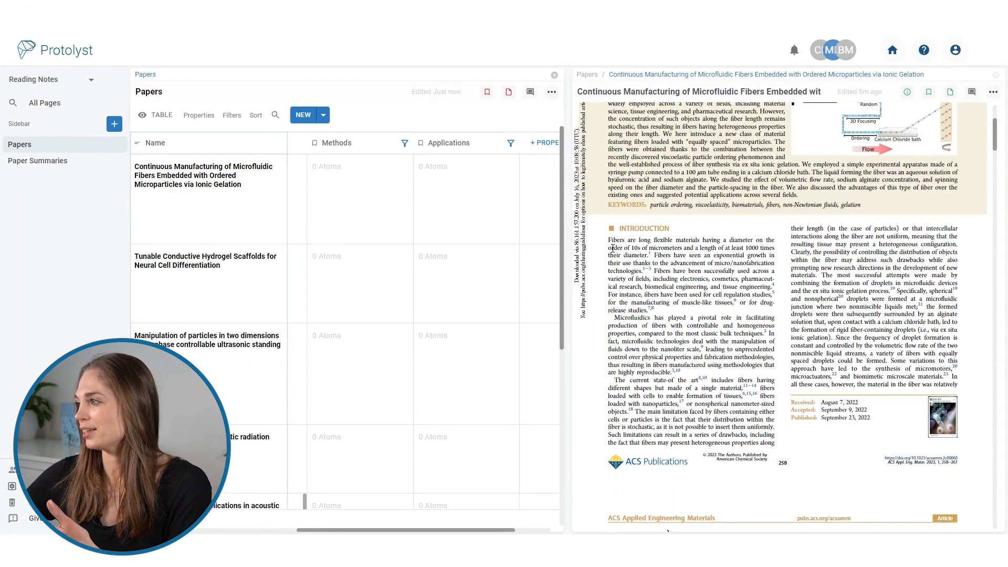
{"action": "left_click_drag", "start_coordinate": [612, 247], "coordinate": [657, 271]}
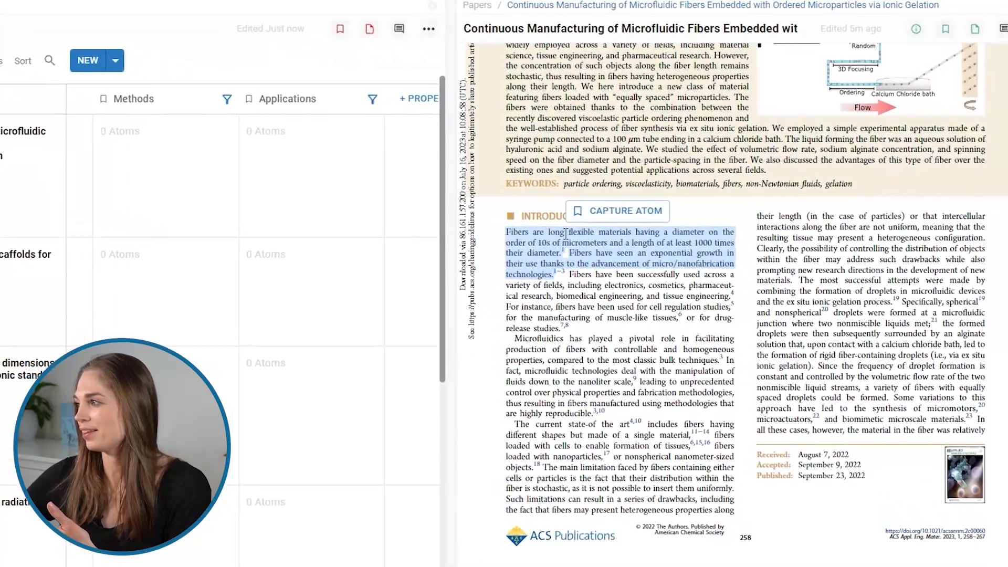
{"action": "left_click_drag", "start_coordinate": [580, 249], "coordinate": [123, 137]}
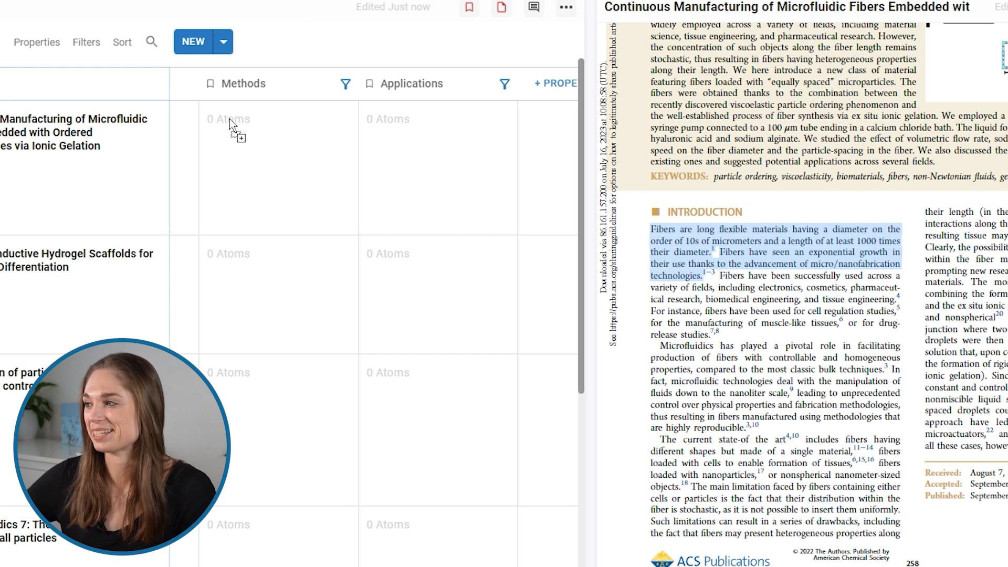
{"action": "left_click_drag", "start_coordinate": [228, 119], "coordinate": [229, 119]}
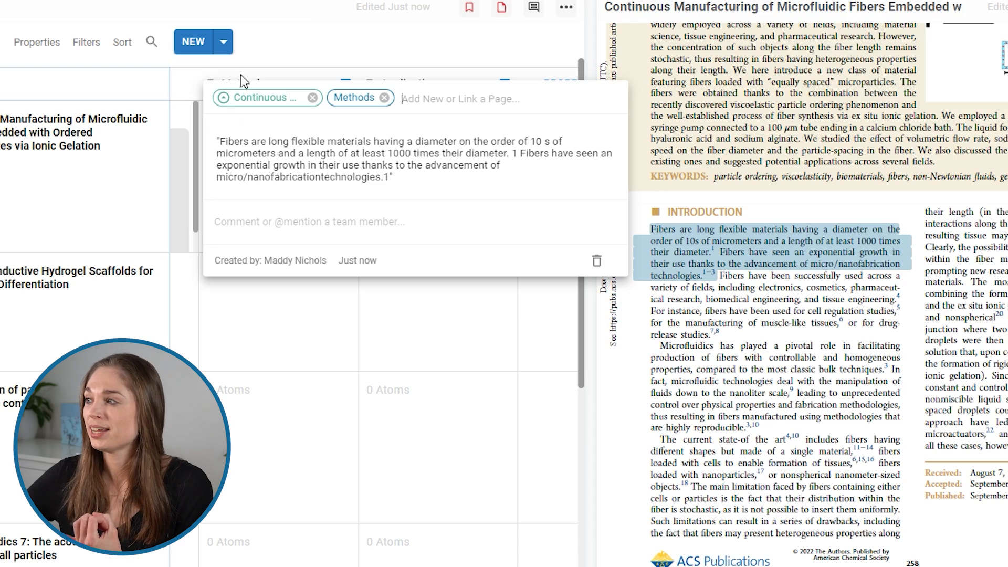
{"action": "left_click", "coordinate": [320, 20]}
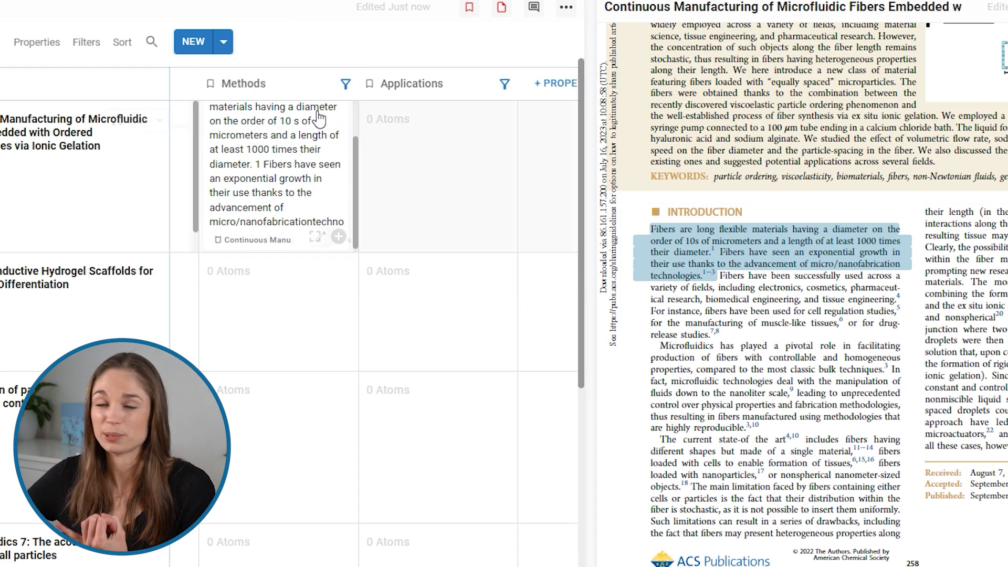
Step: Capture the Introduction paragraph starting "Microfluidics has played a pivotal role" as an Atom in the paper's Applications cell
{"action": "left_click_drag", "start_coordinate": [653, 347], "coordinate": [749, 430]}
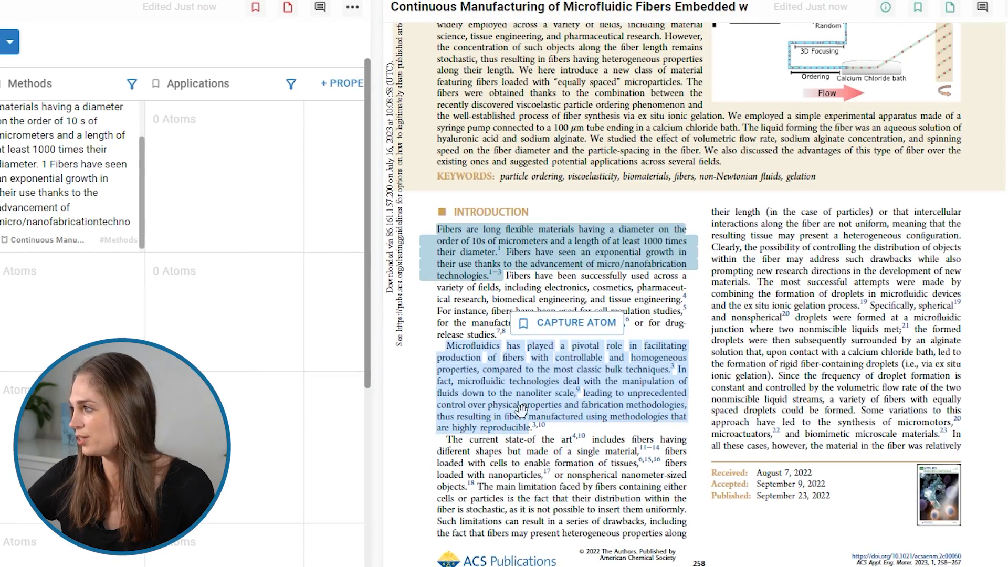
{"action": "left_click_drag", "start_coordinate": [513, 405], "coordinate": [201, 111]}
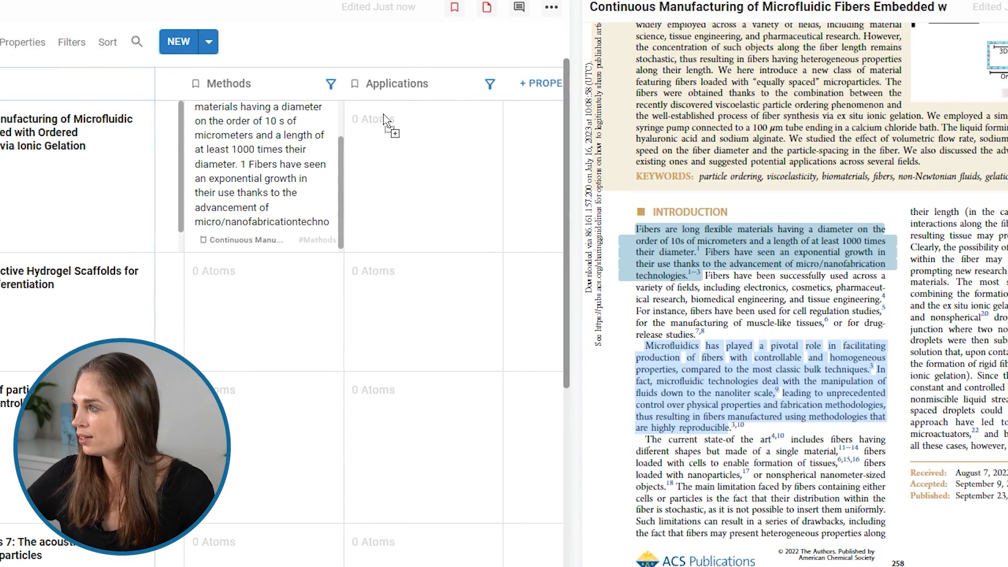
{"action": "left_click_drag", "start_coordinate": [383, 115], "coordinate": [385, 116]}
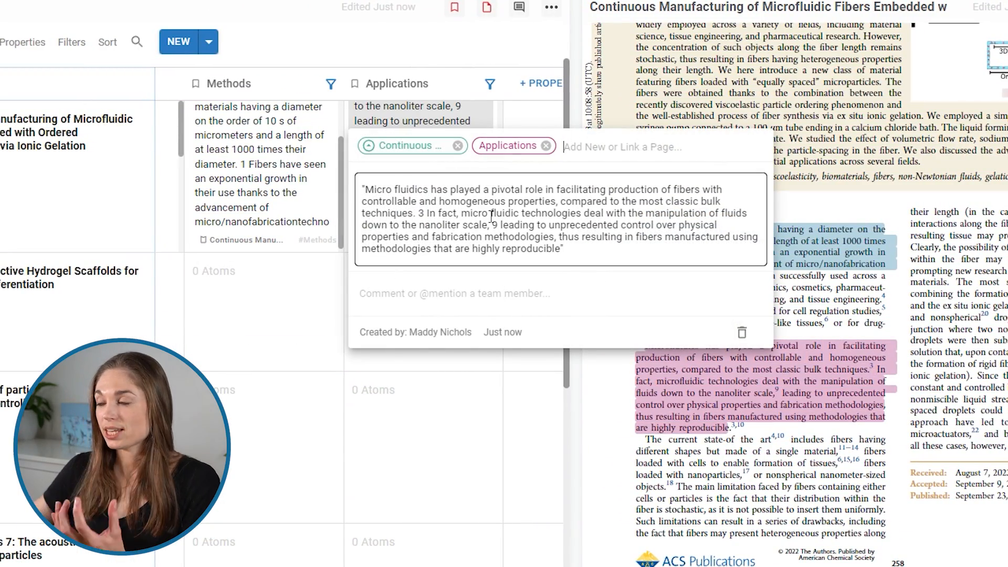
{"action": "scroll", "coordinate": [492, 215], "scroll_direction": "down", "scroll_amount": 3}
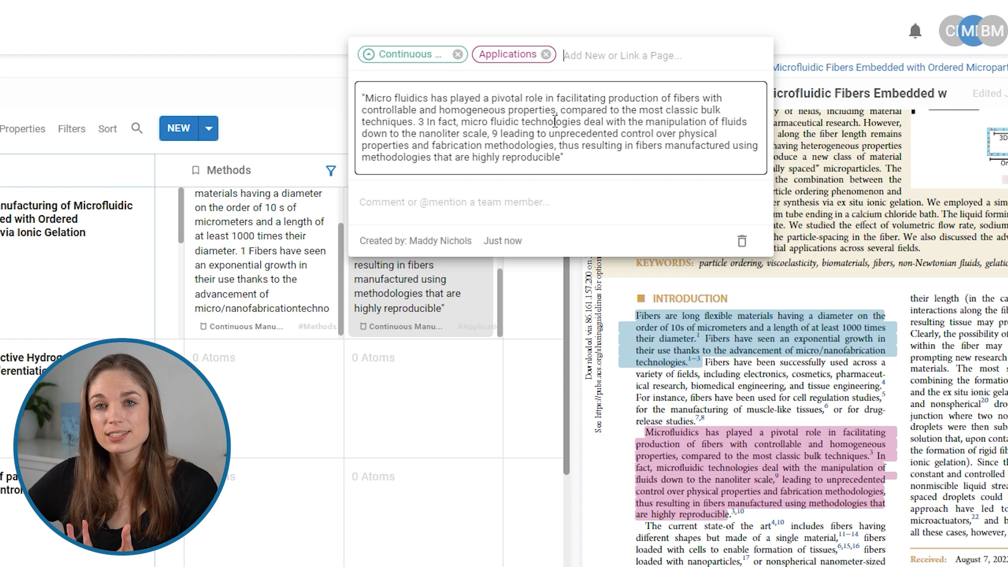
{"action": "left_click", "coordinate": [584, 167]}
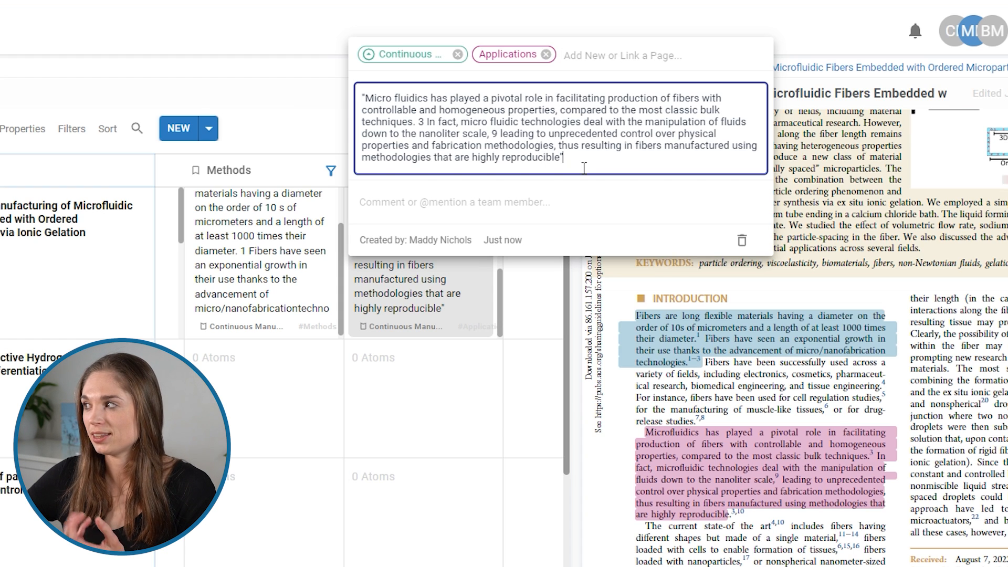
{"action": "key", "text": "Return"}
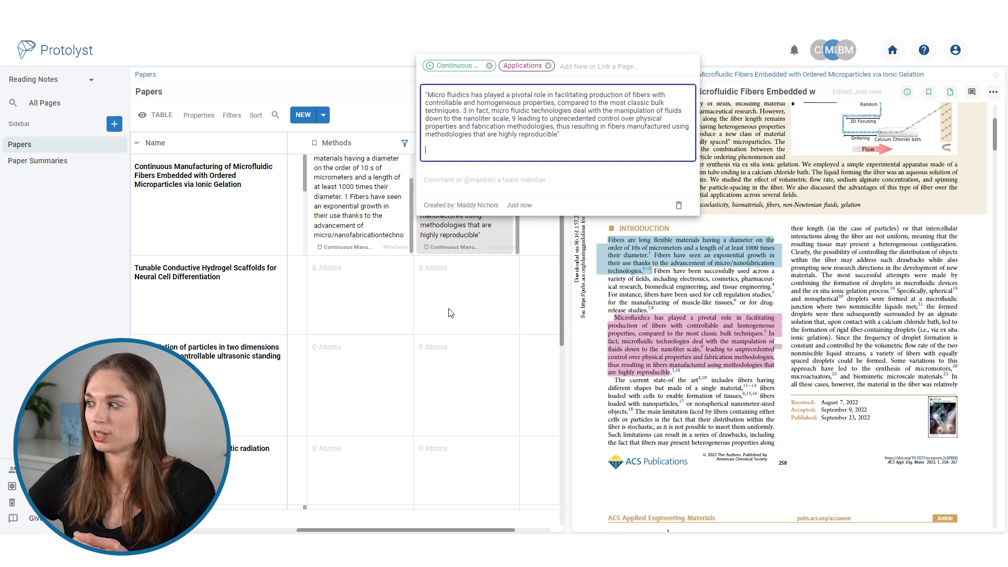
{"action": "left_click", "coordinate": [404, 426]}
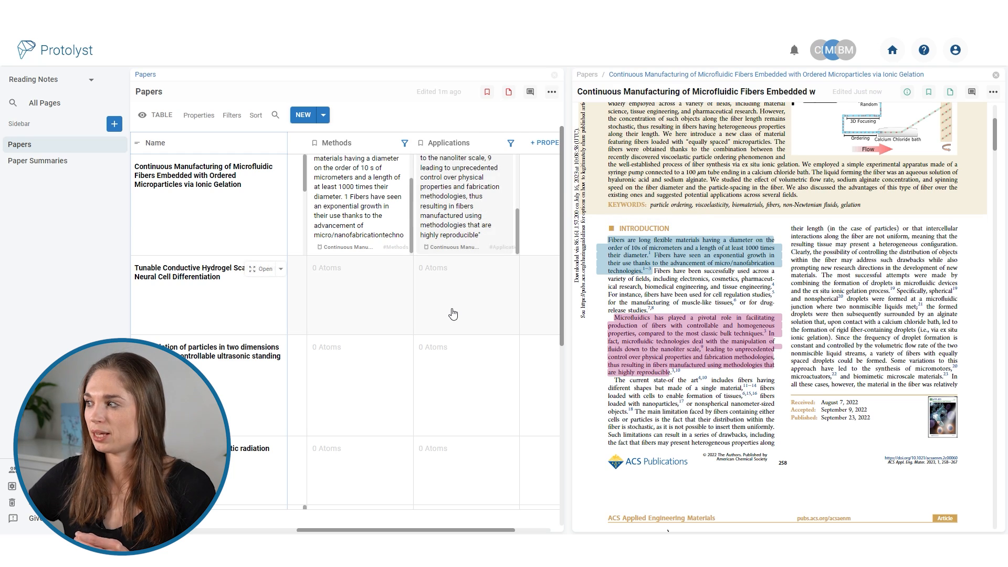
Step: Close the Papers table pane and display the properties alongside the open microfluidic fibers paper
{"action": "scroll", "coordinate": [477, 227], "scroll_direction": "up", "scroll_amount": 3}
{"action": "scroll", "coordinate": [388, 220], "scroll_direction": "up", "scroll_amount": 1}
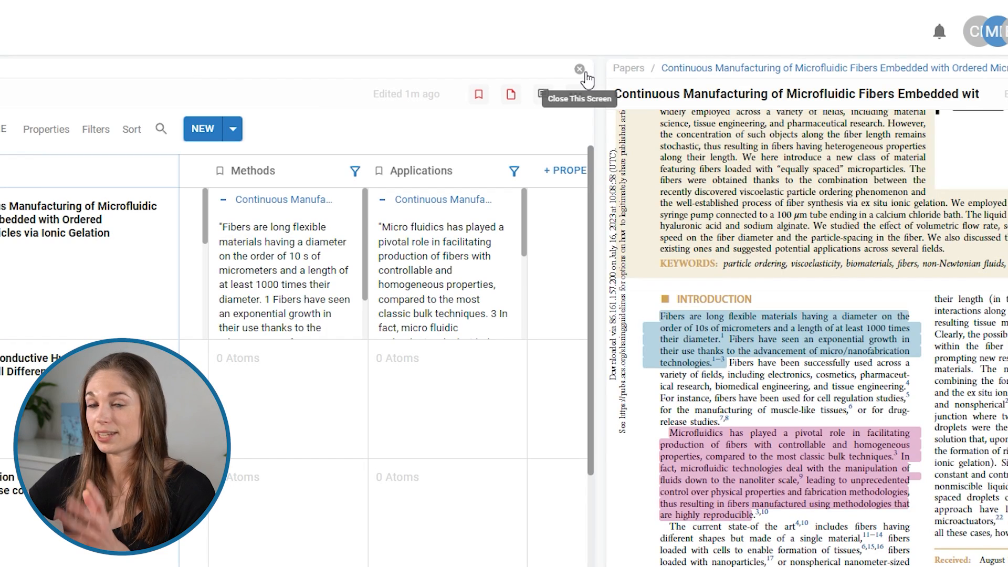
{"action": "left_click", "coordinate": [581, 70]}
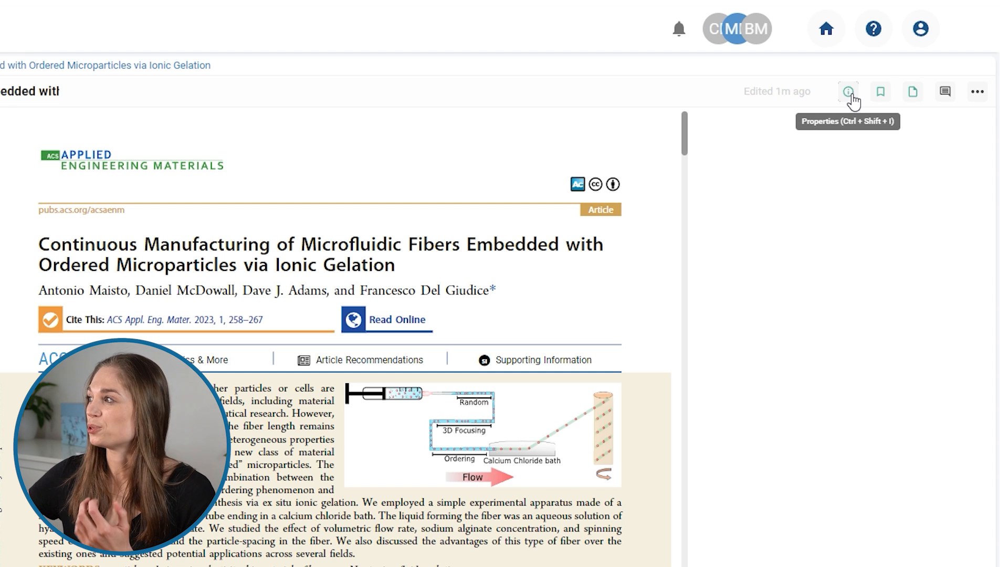
{"action": "left_click", "coordinate": [849, 92]}
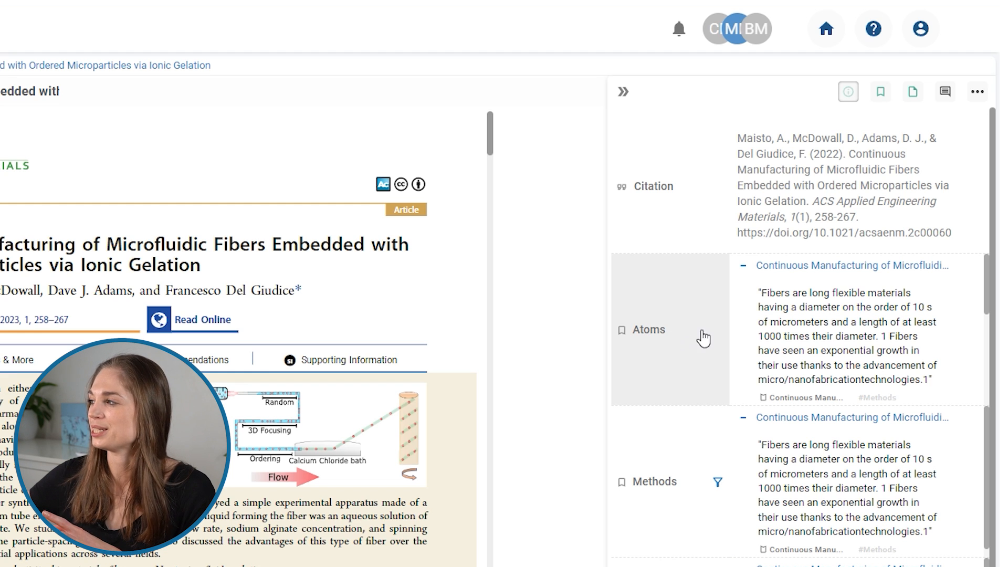
{"action": "scroll", "coordinate": [688, 340], "scroll_direction": "down", "scroll_amount": 1}
{"action": "scroll", "coordinate": [694, 510], "scroll_direction": "down", "scroll_amount": 4}
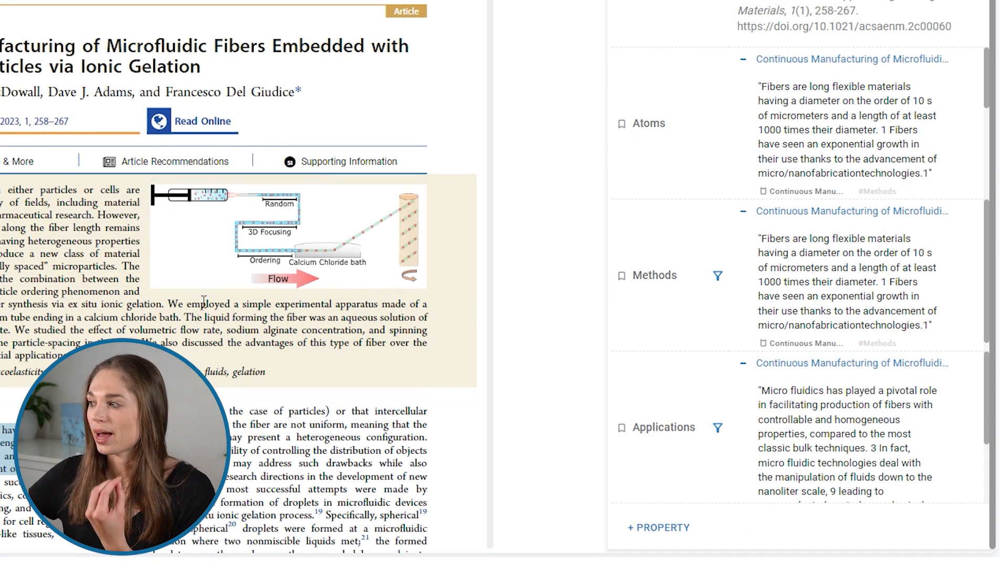
Step: Capture the paragraph just before the "Working Principle" heading as an Atom in the paper's Methods property
{"action": "scroll", "coordinate": [204, 302], "scroll_direction": "down", "scroll_amount": 10}
{"action": "scroll", "coordinate": [426, 270], "scroll_direction": "down", "scroll_amount": 5}
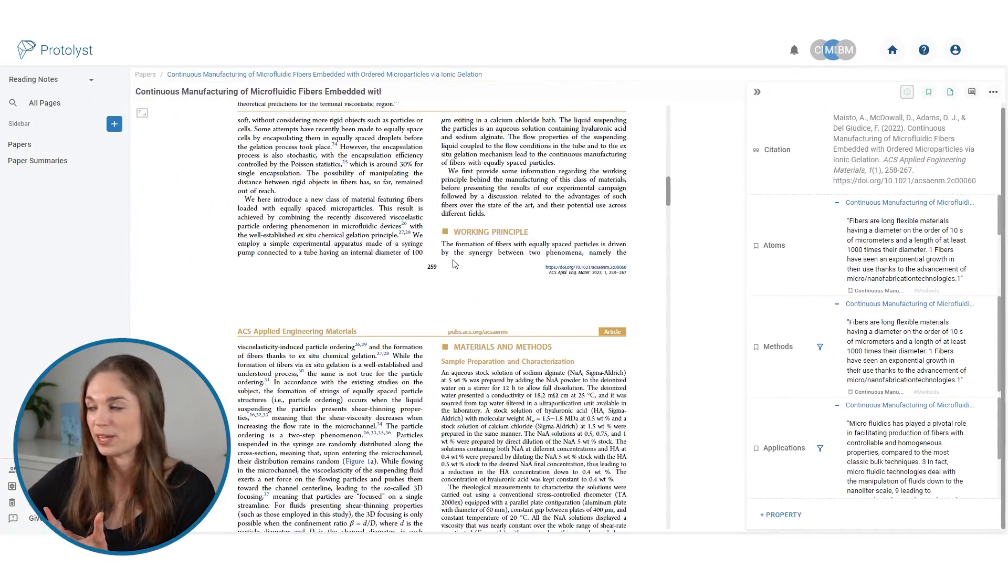
{"action": "left_click_drag", "start_coordinate": [443, 172], "coordinate": [493, 223]}
{"action": "left_click_drag", "start_coordinate": [489, 287], "coordinate": [964, 372]}
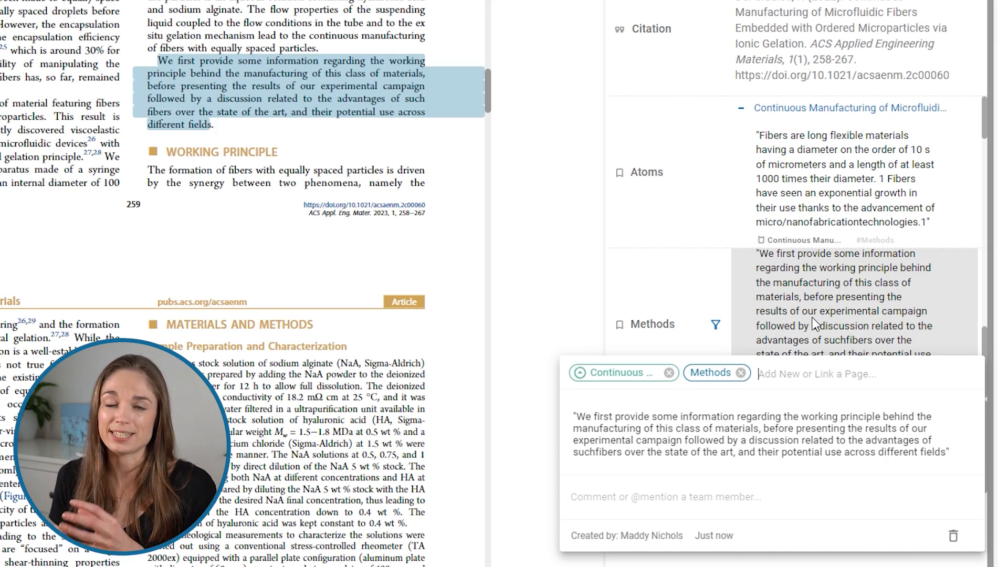
{"action": "left_click", "coordinate": [164, 232]}
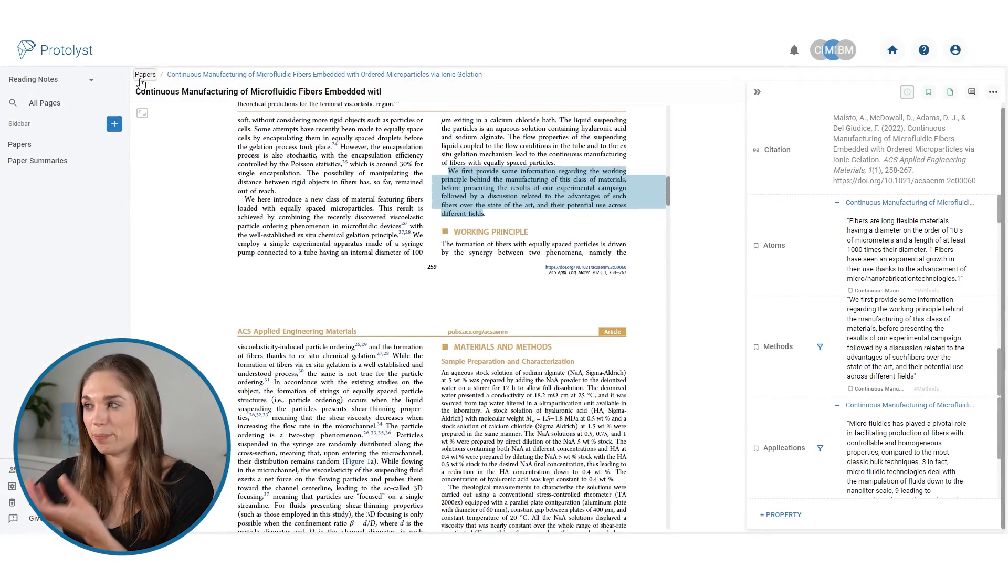
Step: Return to the Papers table, open the Tunable Conductive Hydrogel Scaffolds paper, and display its properties alongside it
{"action": "left_click", "coordinate": [142, 76]}
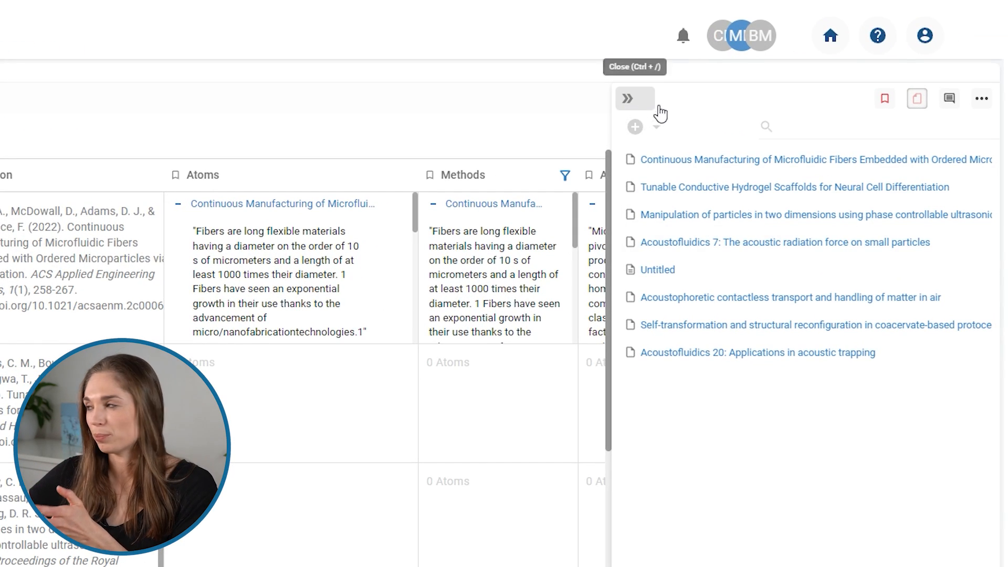
{"action": "left_click", "coordinate": [649, 100]}
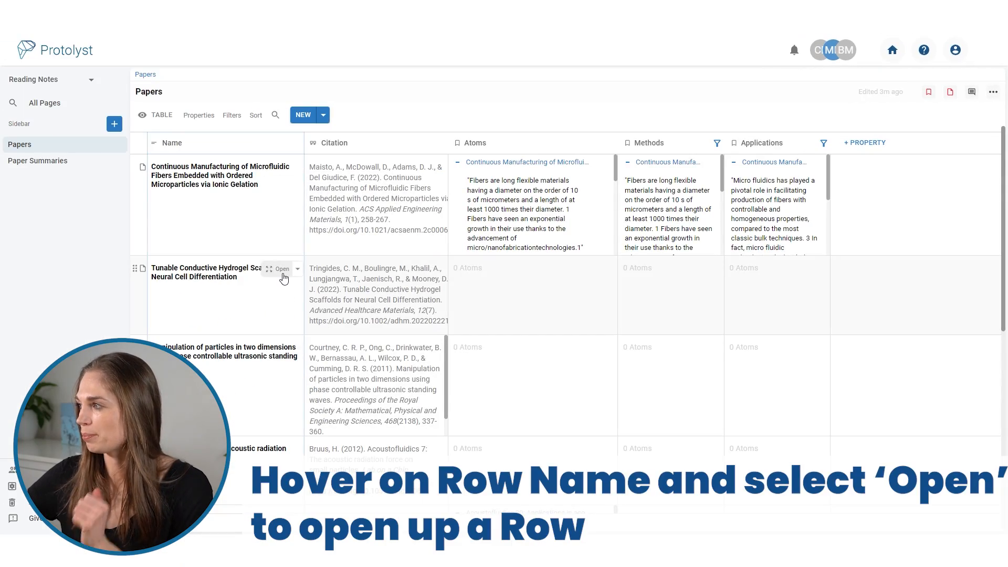
{"action": "left_click", "coordinate": [283, 273]}
{"action": "scroll", "coordinate": [609, 283], "scroll_direction": "down", "scroll_amount": 10}
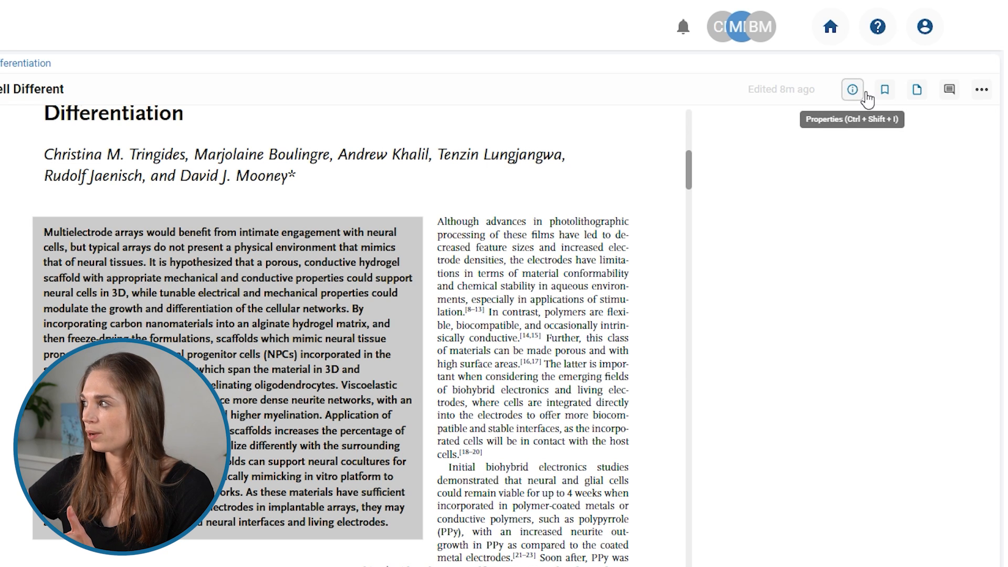
{"action": "left_click", "coordinate": [852, 89]}
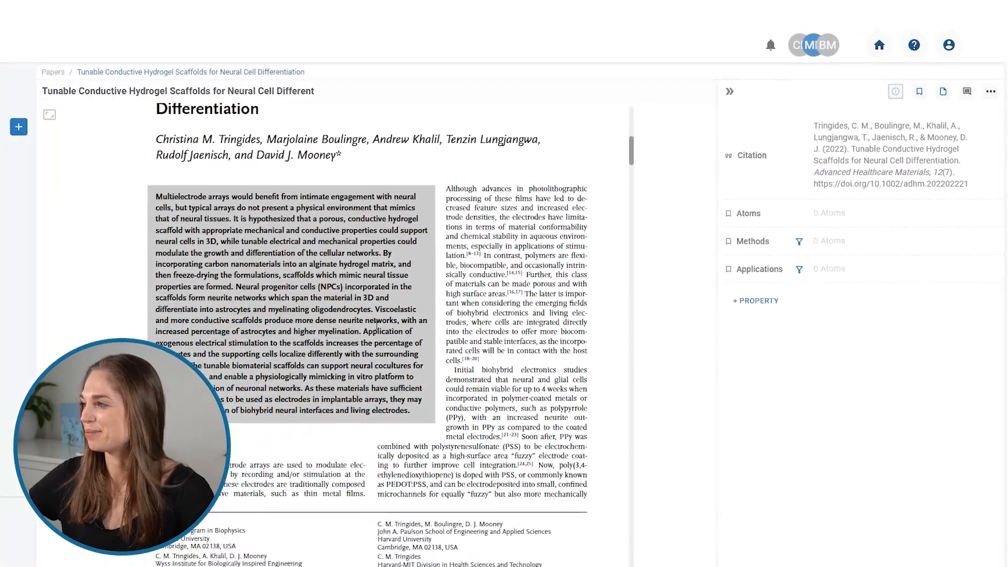
Step: Capture the first sentence of section 2.1, about mixing an alginate matrix with conductive nanomaterials, as an Atom in the paper's Applications property
{"action": "scroll", "coordinate": [403, 293], "scroll_direction": "down", "scroll_amount": 10}
{"action": "scroll", "coordinate": [403, 293], "scroll_direction": "down", "scroll_amount": 3}
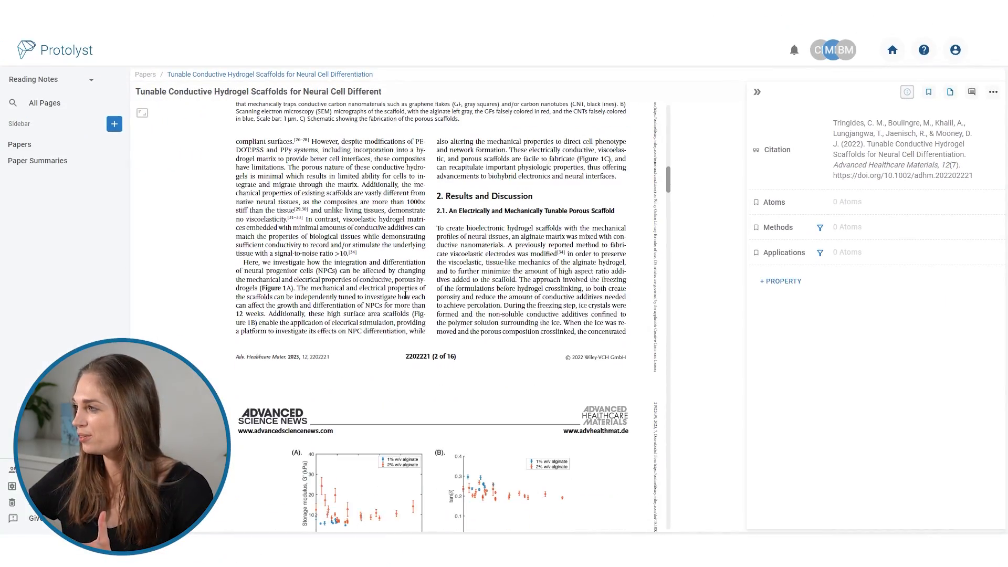
{"action": "left_click_drag", "start_coordinate": [437, 228], "coordinate": [1005, 257]}
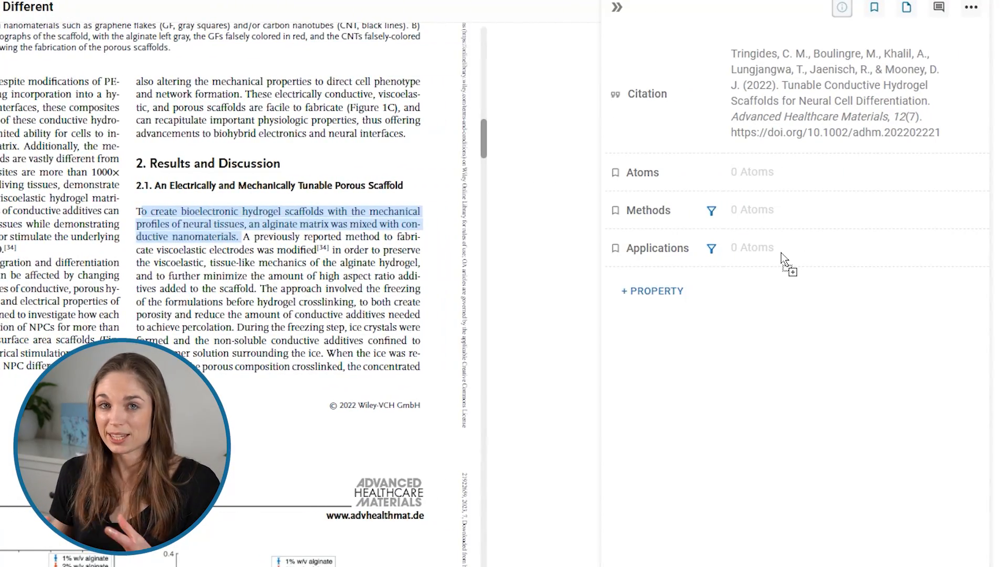
{"action": "left_click_drag", "start_coordinate": [781, 258], "coordinate": [783, 259]}
{"action": "left_click", "coordinate": [876, 562]}
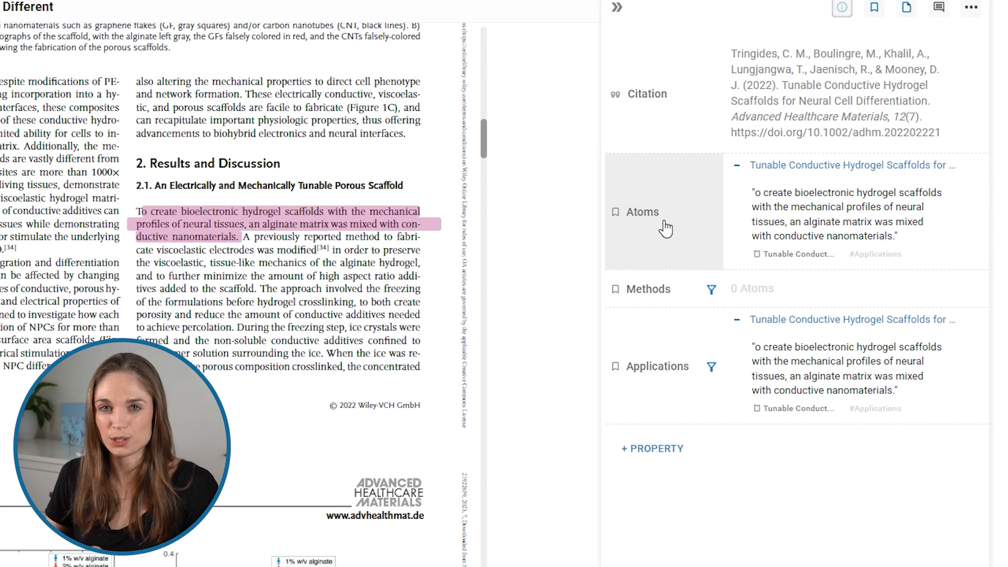
Step: Return to the Papers table and close its side pane so that all columns are in view
{"action": "left_click", "coordinate": [147, 76]}
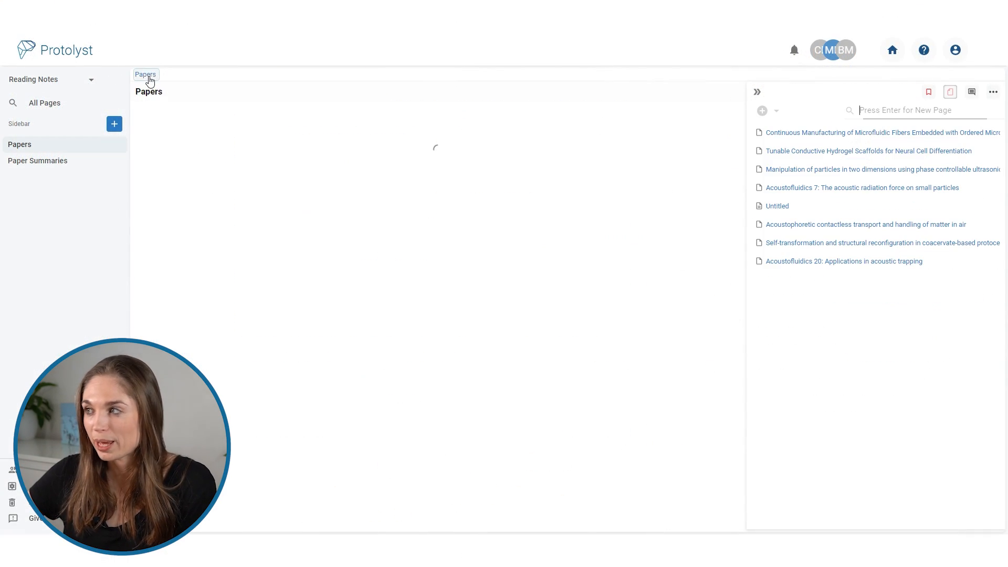
{"action": "left_click", "coordinate": [757, 92]}
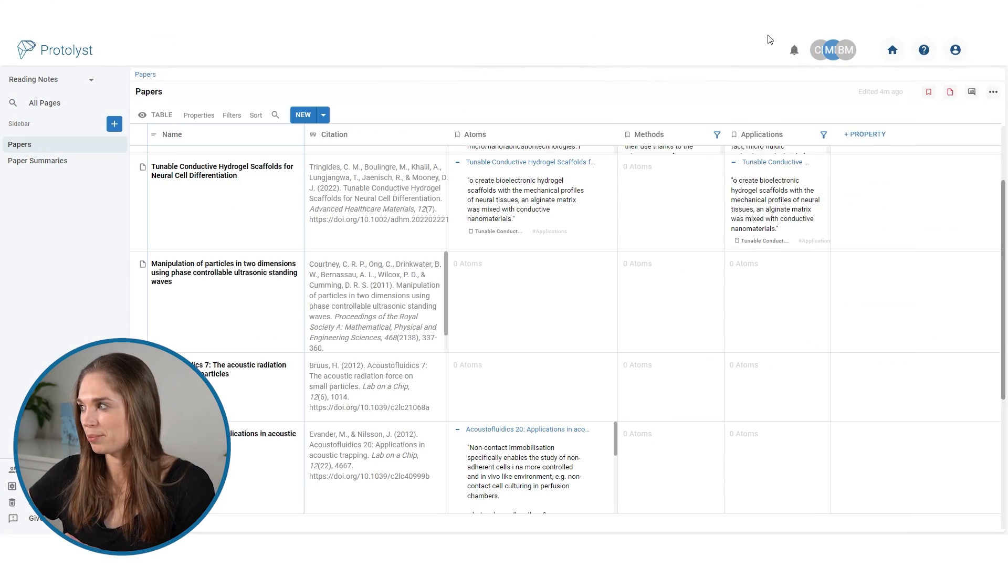
{"action": "scroll", "coordinate": [704, 273], "scroll_direction": "up", "scroll_amount": 2}
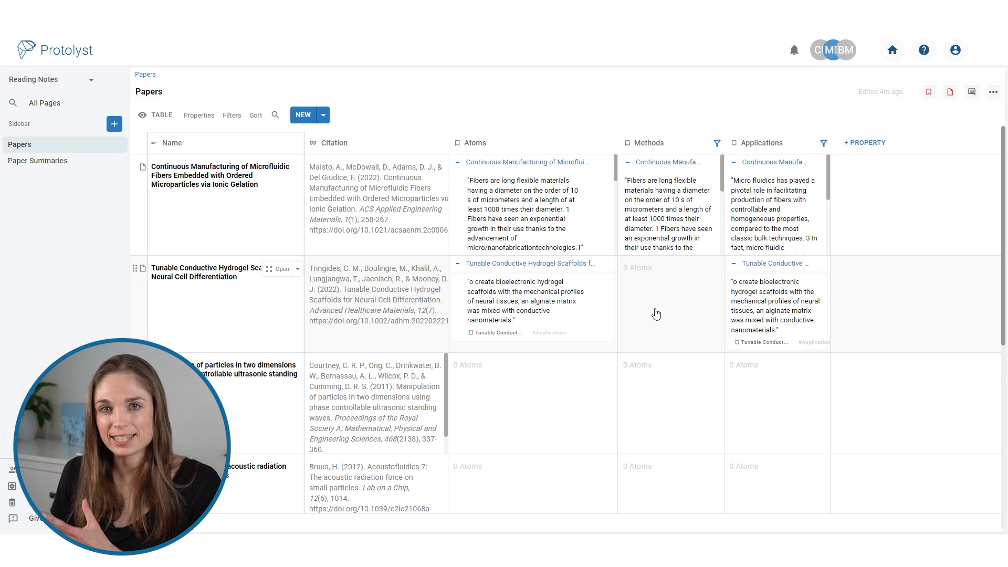
Step: In the Acoustofluidics 20 row, add the "As with acoustophoresis" Atom to Methods and the "Non-contact immobilisation" Atom to Applications
{"action": "scroll", "coordinate": [657, 314], "scroll_direction": "down", "scroll_amount": 5}
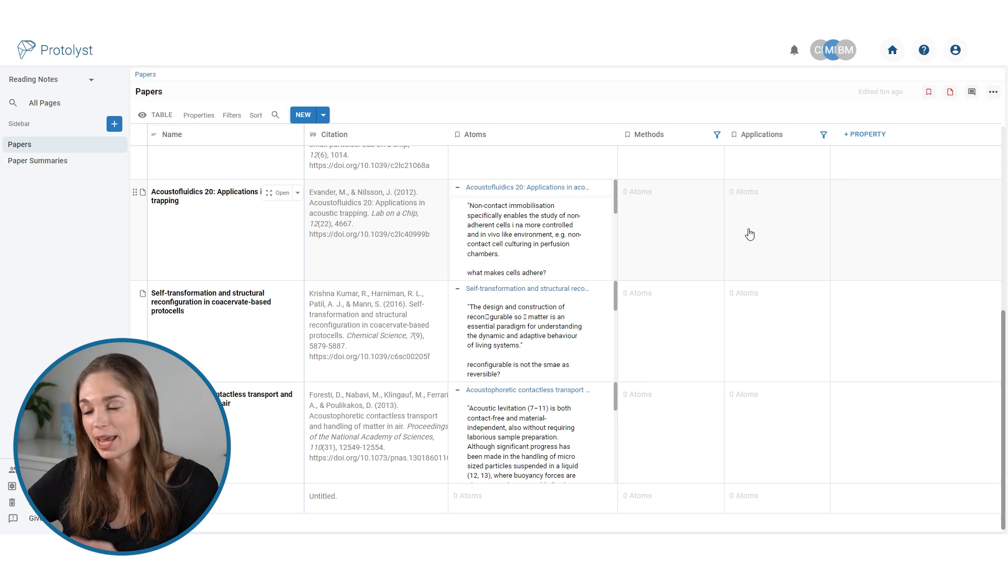
{"action": "scroll", "coordinate": [561, 227], "scroll_direction": "down", "scroll_amount": 3}
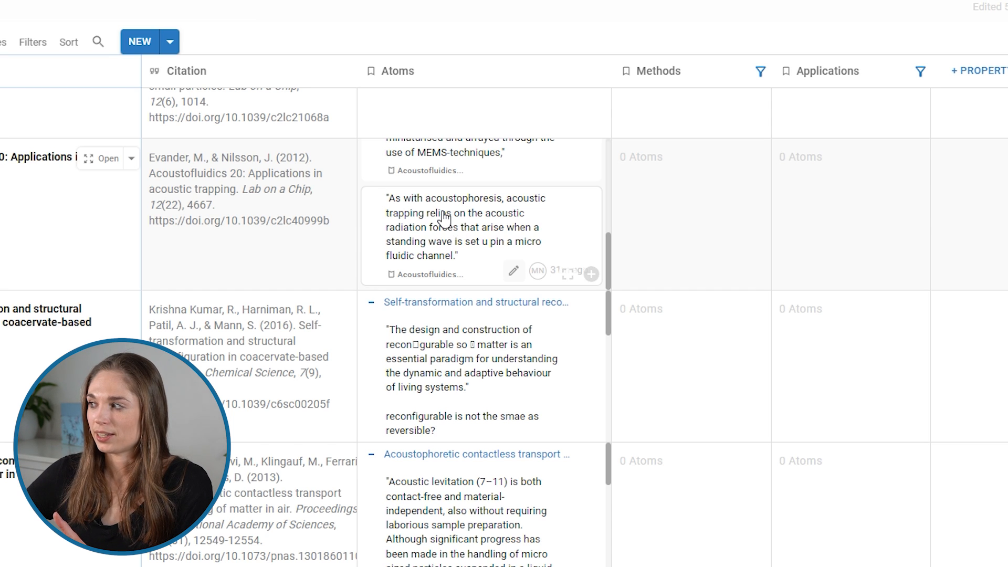
{"action": "left_click_drag", "start_coordinate": [443, 214], "coordinate": [584, 188]}
{"action": "left_click_drag", "start_coordinate": [681, 161], "coordinate": [682, 163]}
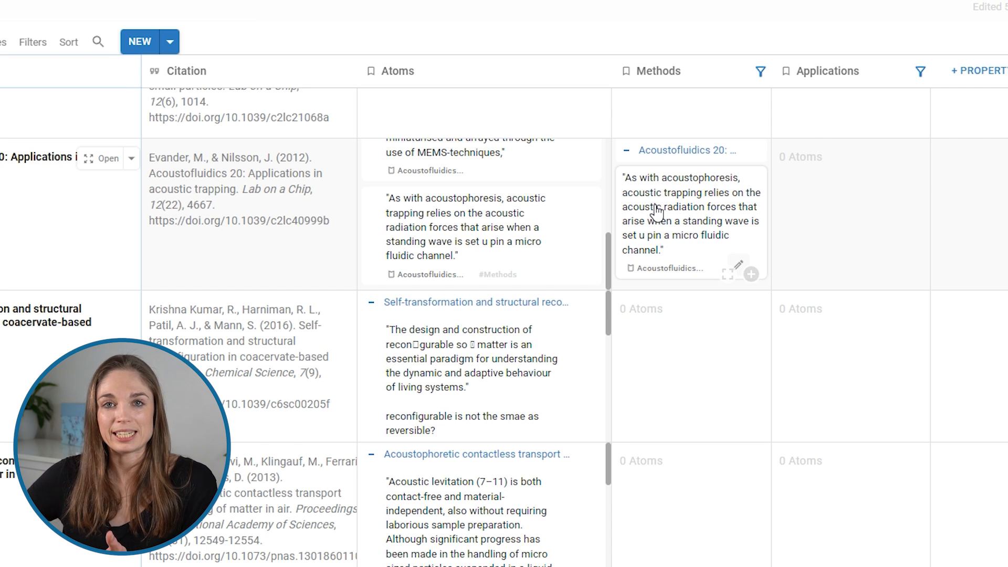
{"action": "scroll", "coordinate": [451, 214], "scroll_direction": "up", "scroll_amount": 4}
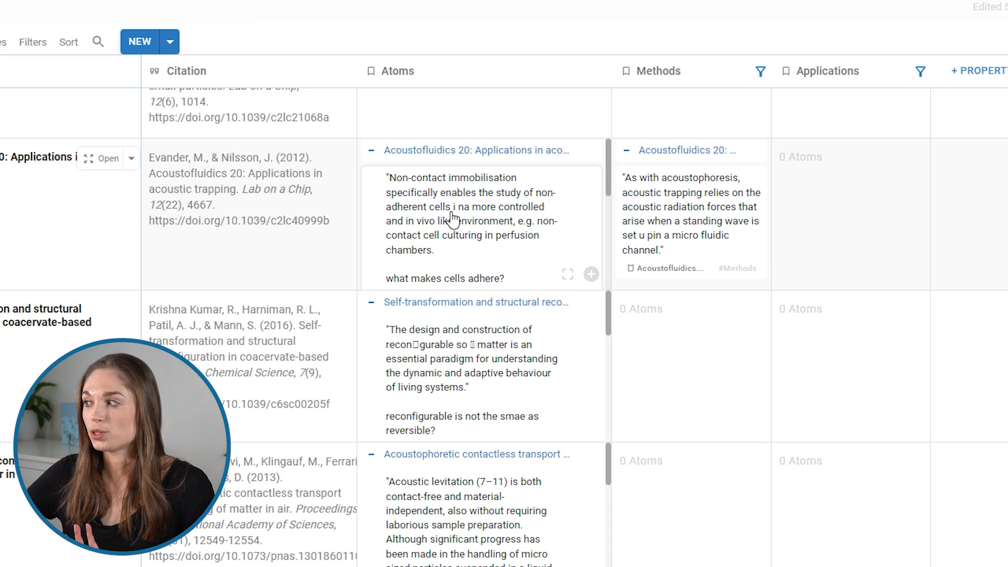
{"action": "left_click_drag", "start_coordinate": [451, 214], "coordinate": [814, 173]}
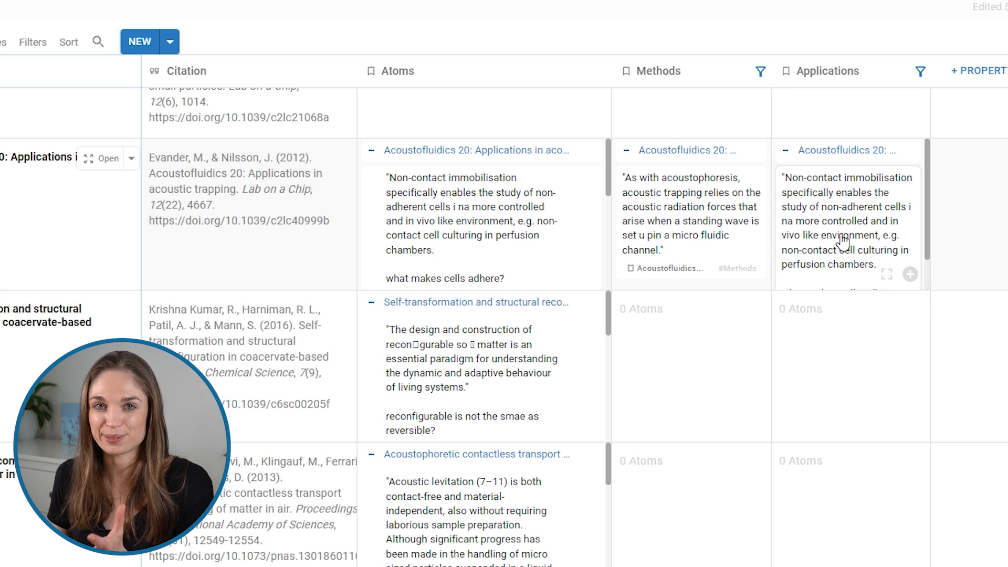
Step: Select multiple Atoms in the Self-transformation row, including "The design and construction" and "Polymer-dipeptide coacervates", and add them together to its Methods cell
{"action": "left_click", "coordinate": [455, 377], "text": "ctrl"}
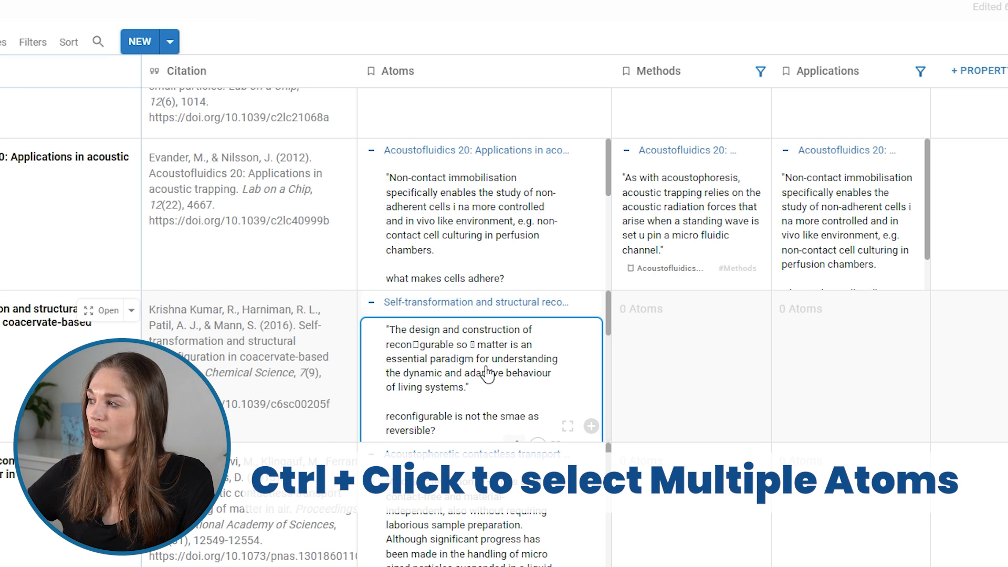
{"action": "scroll", "coordinate": [488, 374], "scroll_direction": "down", "scroll_amount": 3}
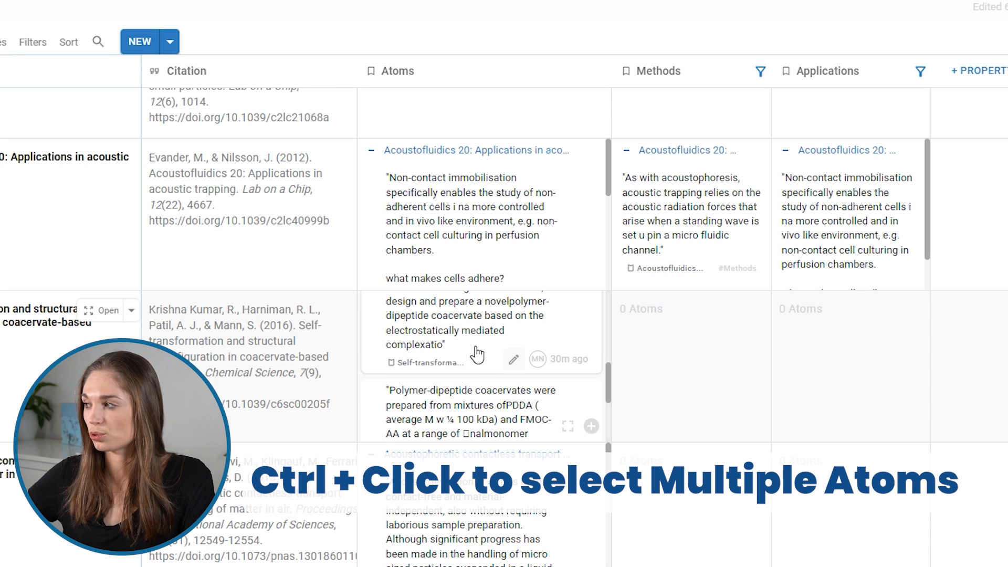
{"action": "scroll", "coordinate": [479, 387], "scroll_direction": "down", "scroll_amount": 3}
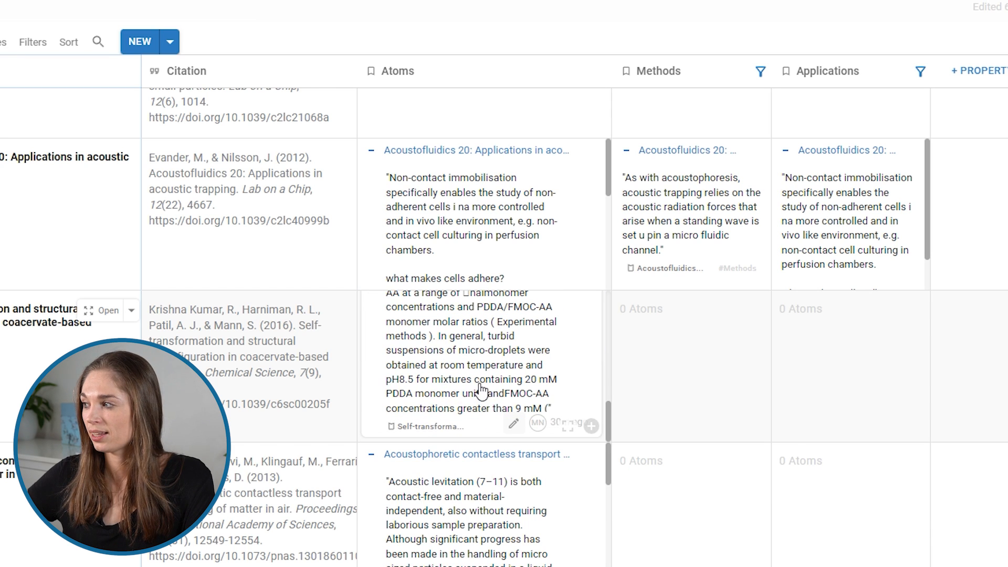
{"action": "left_click", "coordinate": [477, 388], "text": "ctrl"}
{"action": "left_click_drag", "start_coordinate": [447, 358], "coordinate": [659, 321]}
{"action": "scroll", "coordinate": [705, 351], "scroll_direction": "down", "scroll_amount": 3}
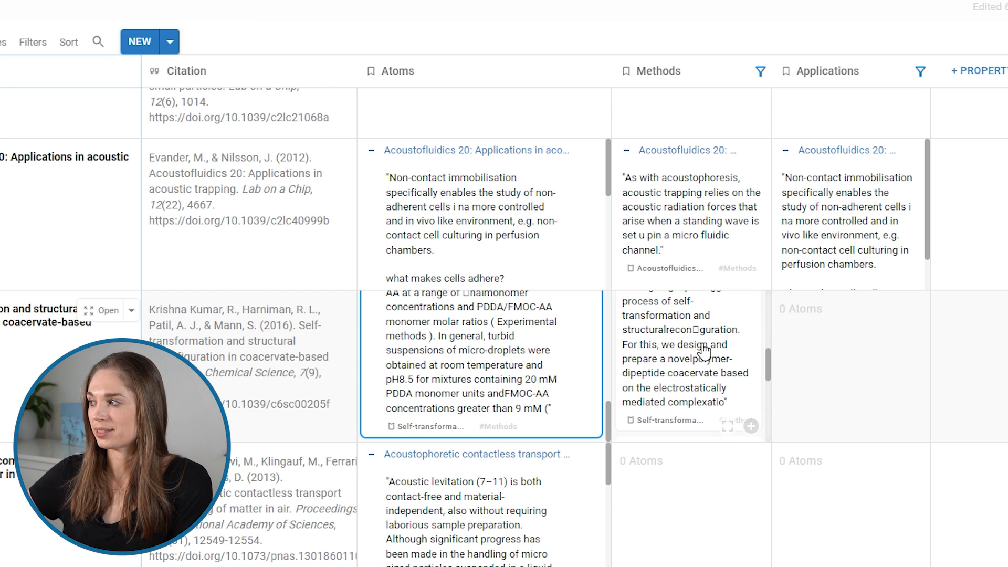
{"action": "scroll", "coordinate": [704, 351], "scroll_direction": "down", "scroll_amount": 3}
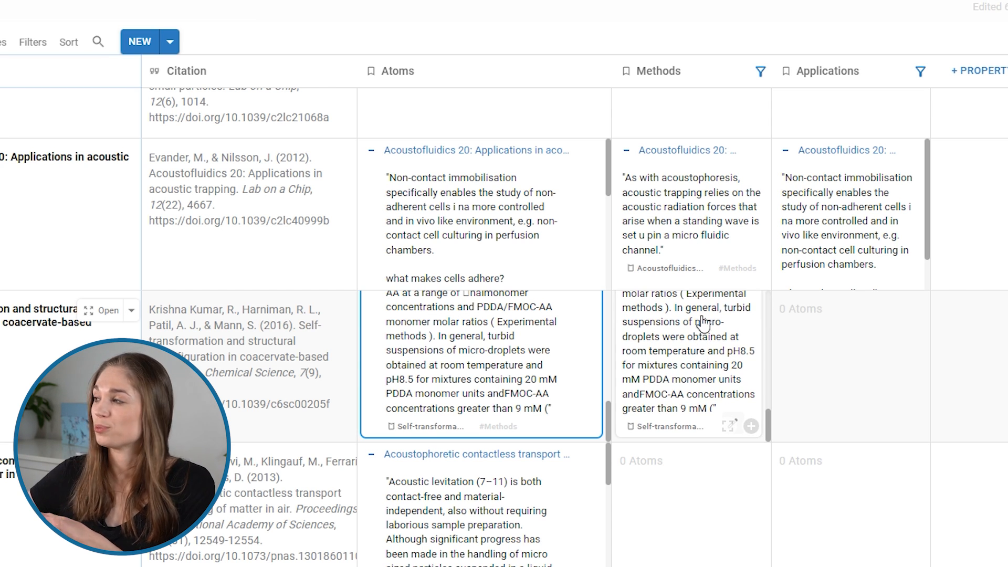
Step: Open the Acoustofluidics 7 paper and capture the first sentence of its Introduction as an Atom
{"action": "scroll", "coordinate": [713, 512], "scroll_direction": "up", "scroll_amount": 5}
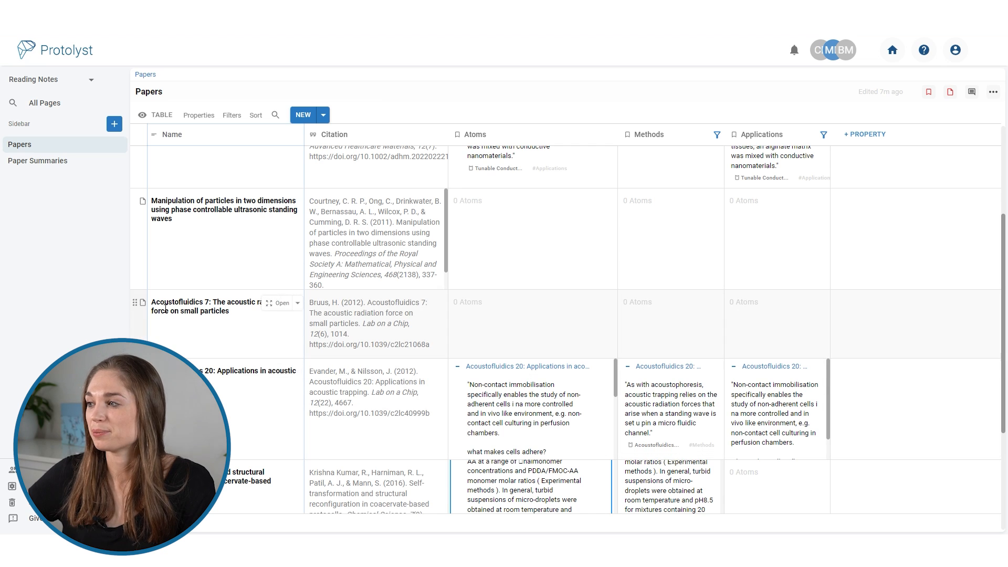
{"action": "left_click", "coordinate": [275, 314]}
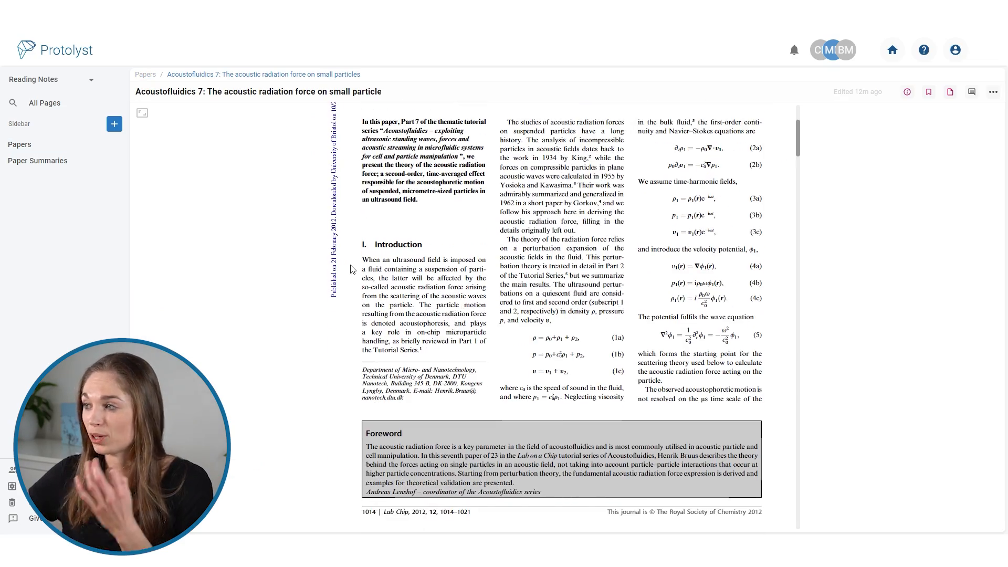
{"action": "left_click_drag", "start_coordinate": [363, 260], "coordinate": [424, 307]}
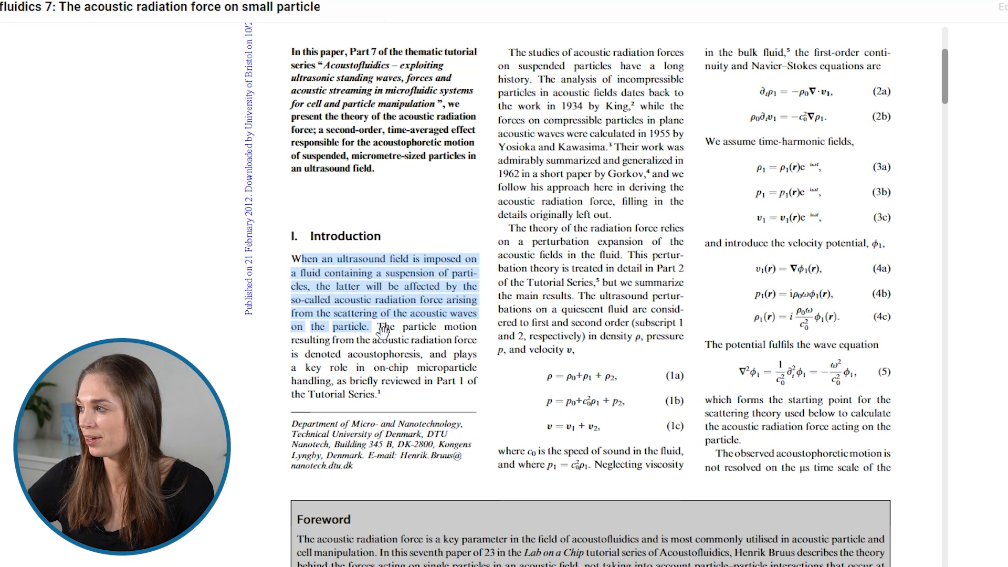
{"action": "left_click", "coordinate": [376, 235]}
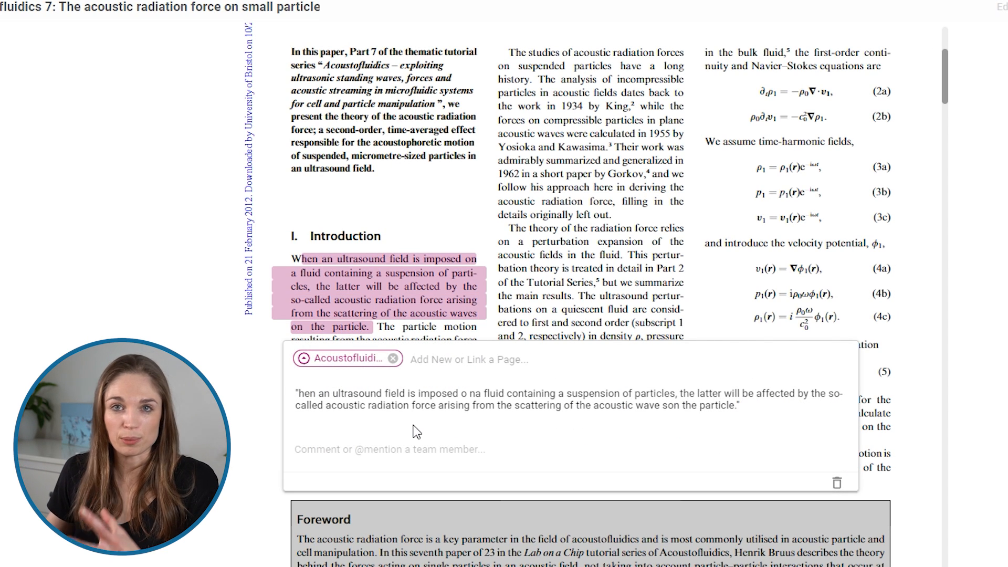
{"action": "left_click", "coordinate": [765, 414]}
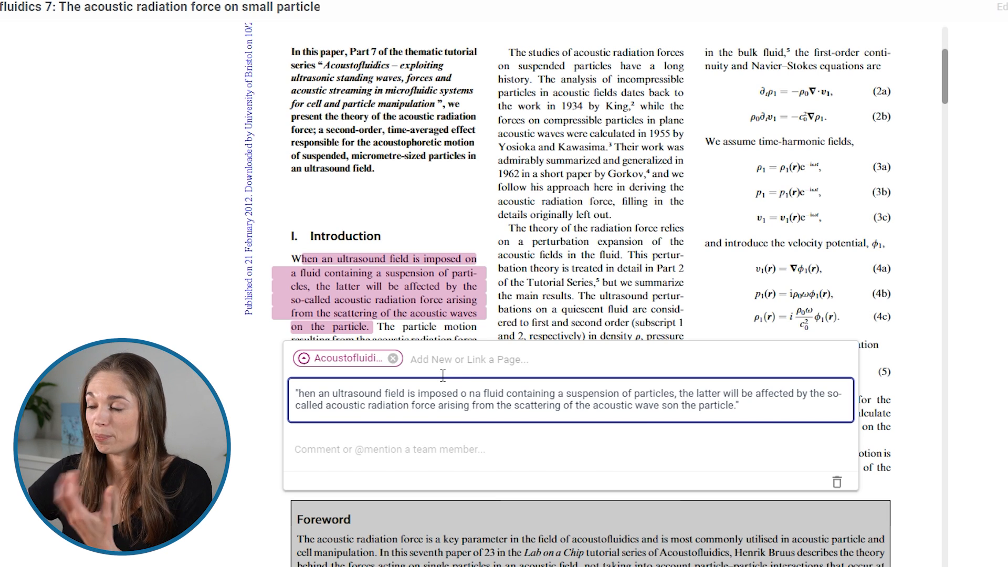
Step: Link the new Atom to the Methods page as a tag and return to the Papers table
{"action": "left_click", "coordinate": [457, 367]}
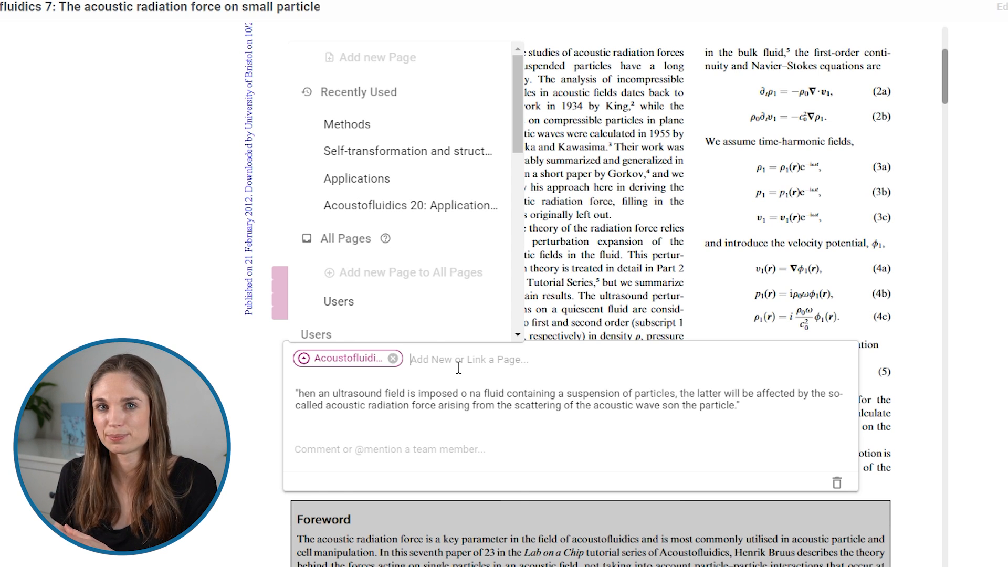
{"action": "type", "text": "method"}
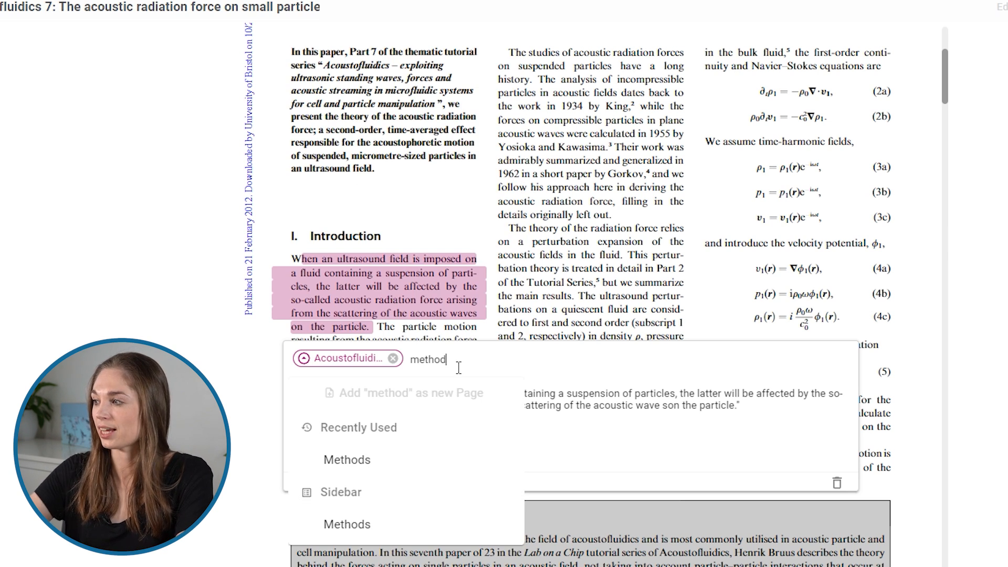
{"action": "left_click", "coordinate": [351, 452]}
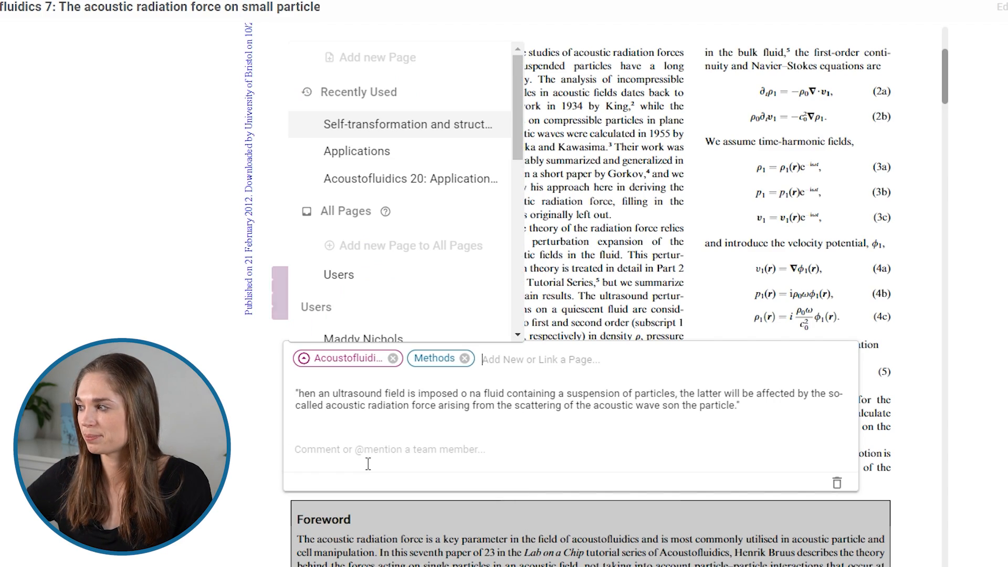
{"action": "left_click", "coordinate": [236, 374]}
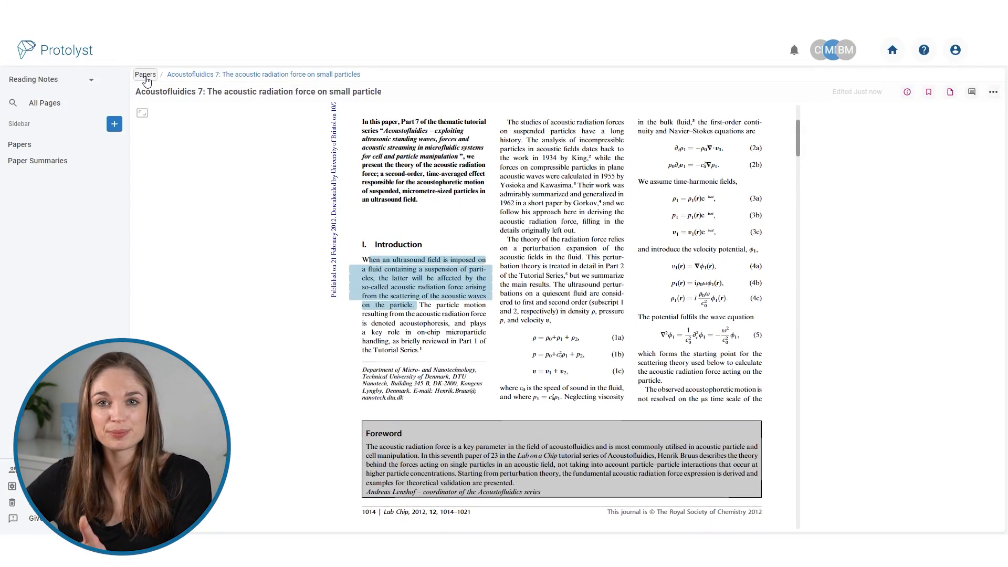
{"action": "left_click", "coordinate": [146, 75]}
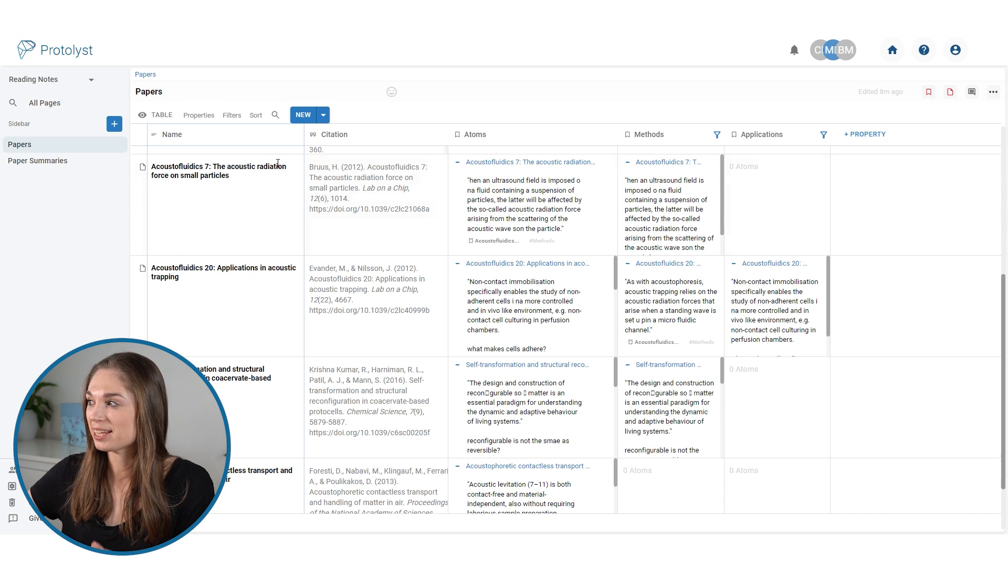
Step: Hide the Methods, Applications and Atoms columns in the Papers table, leaving Name and Citation displayed
{"action": "scroll", "coordinate": [489, 337], "scroll_direction": "up", "scroll_amount": 2}
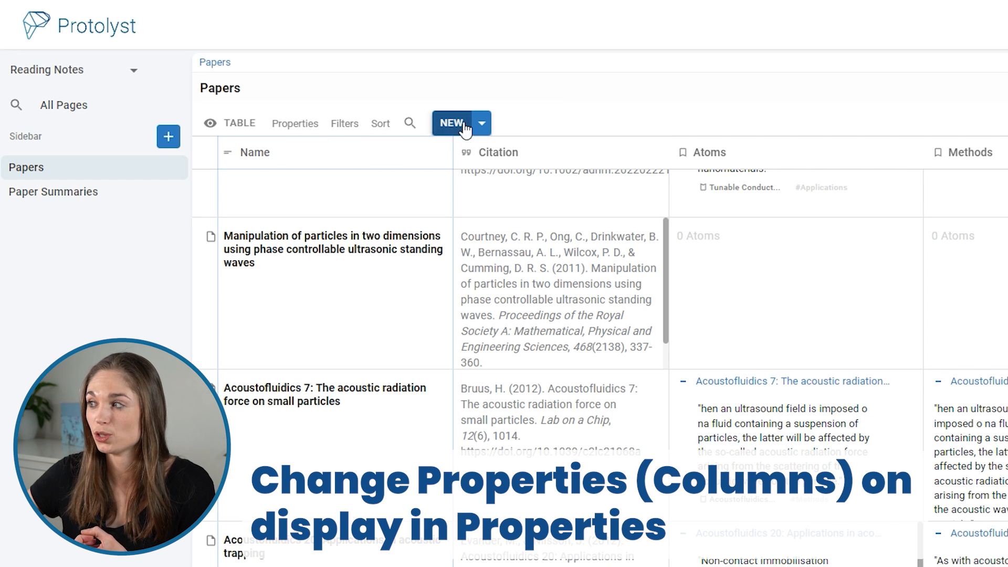
{"action": "left_click", "coordinate": [309, 133]}
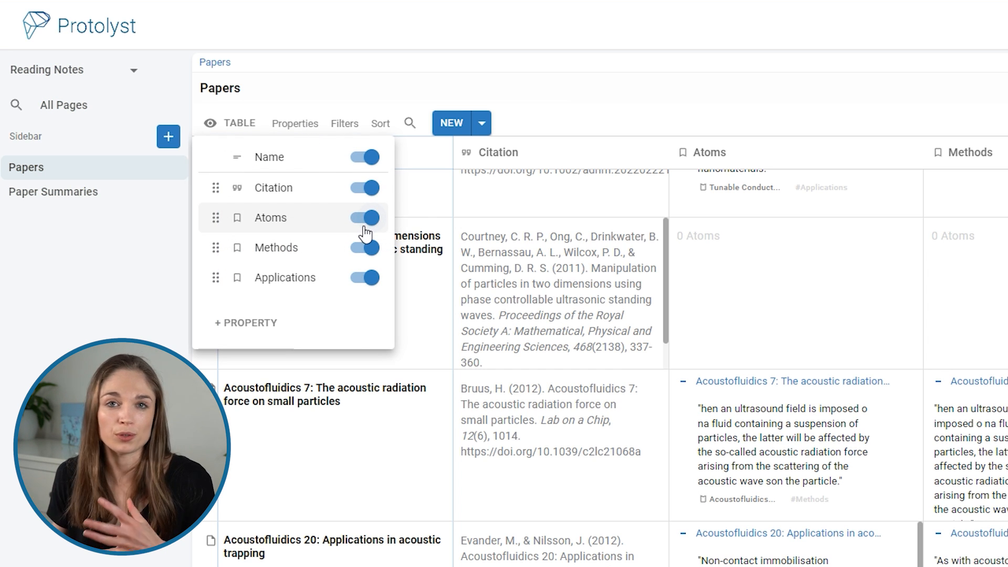
{"action": "left_click", "coordinate": [370, 248]}
{"action": "left_click", "coordinate": [376, 278]}
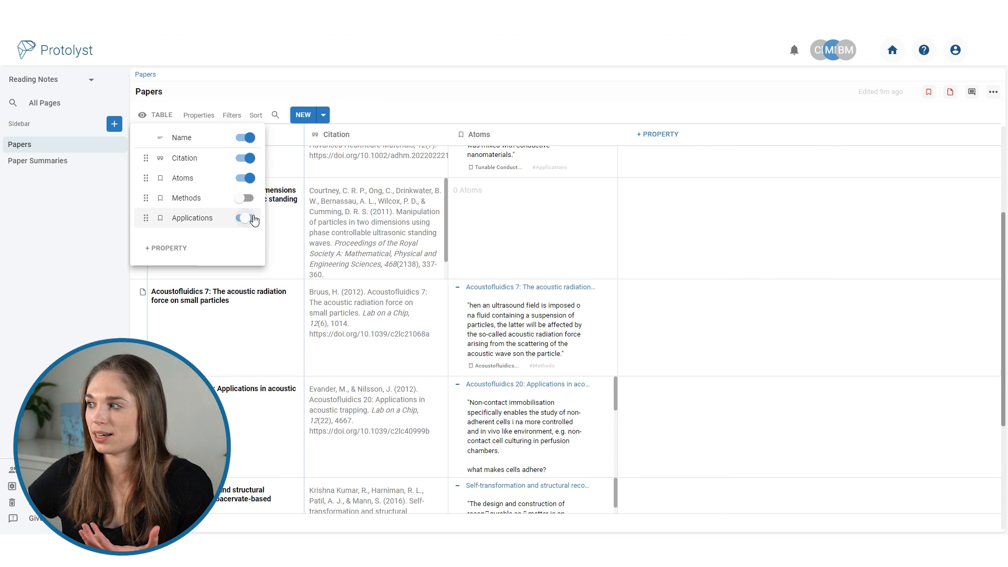
{"action": "left_click", "coordinate": [244, 178]}
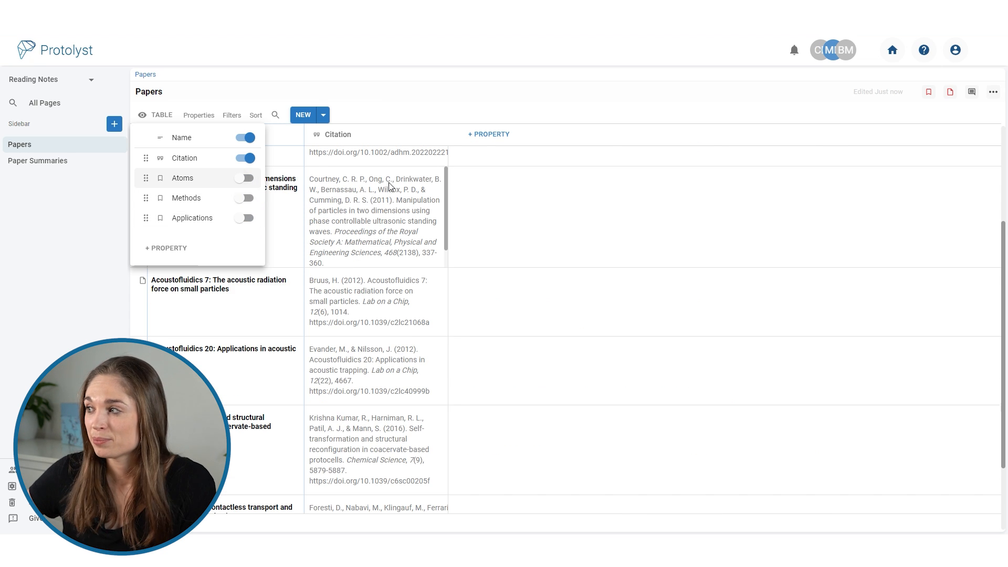
{"action": "left_click", "coordinate": [549, 260]}
{"action": "scroll", "coordinate": [347, 273], "scroll_direction": "up", "scroll_amount": 3}
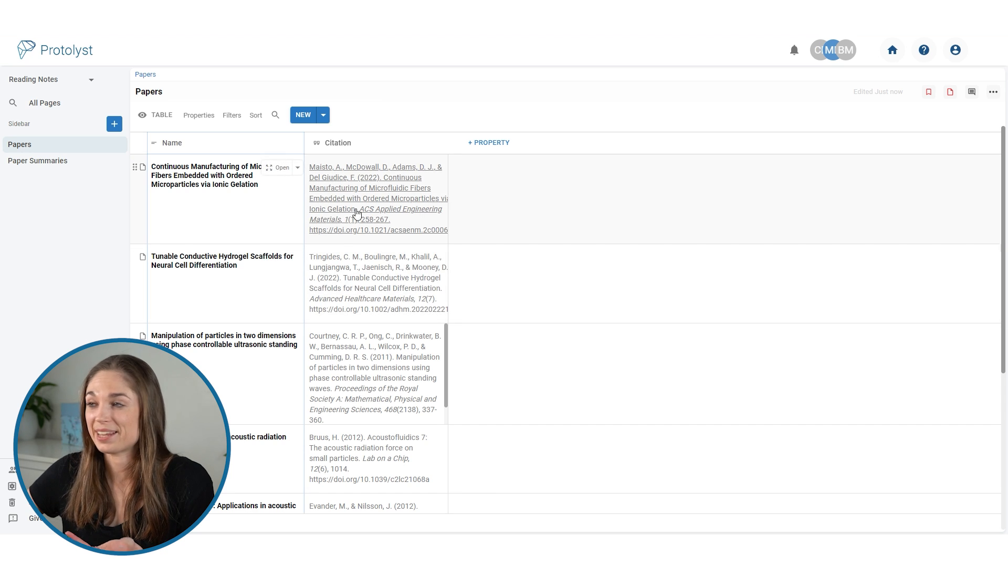
Step: Show the Atoms, Methods and Applications columns again in the Papers table
{"action": "left_click", "coordinate": [198, 115]}
{"action": "left_click", "coordinate": [248, 178]}
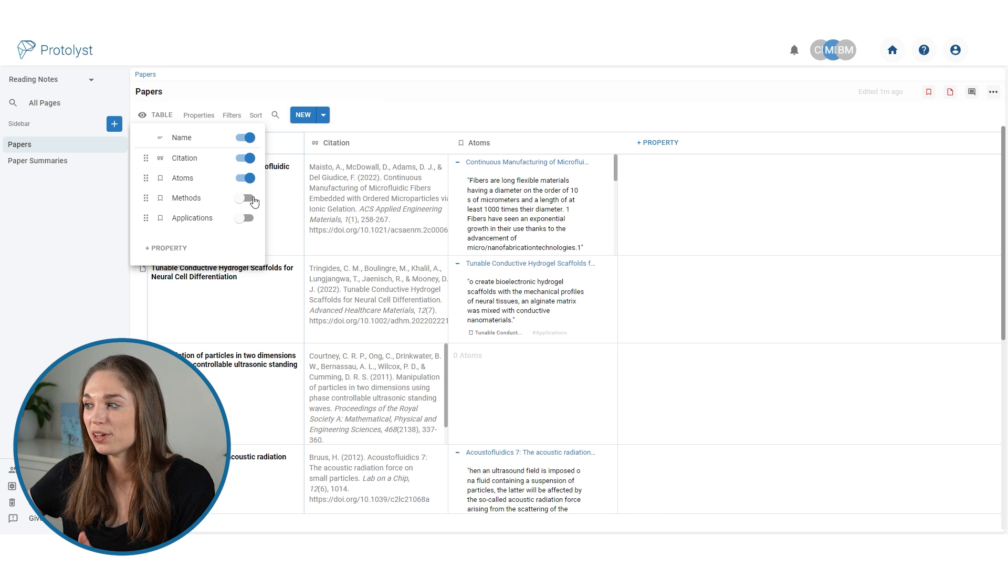
{"action": "left_click", "coordinate": [247, 200]}
{"action": "left_click", "coordinate": [246, 217]}
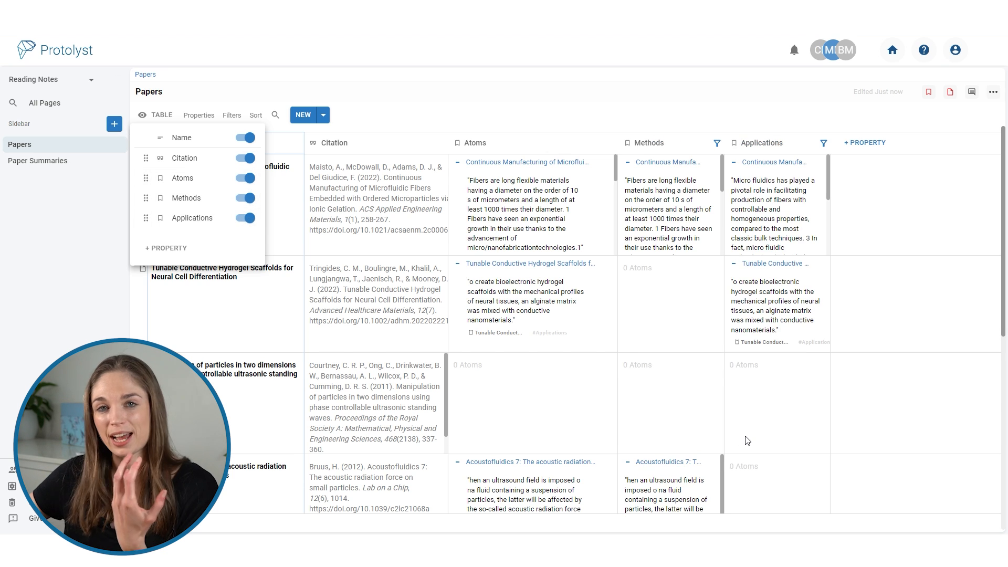
Step: Open the Methods page from the Methods column's filter tag, look through its collected Atoms and close the page
{"action": "left_click", "coordinate": [669, 144]}
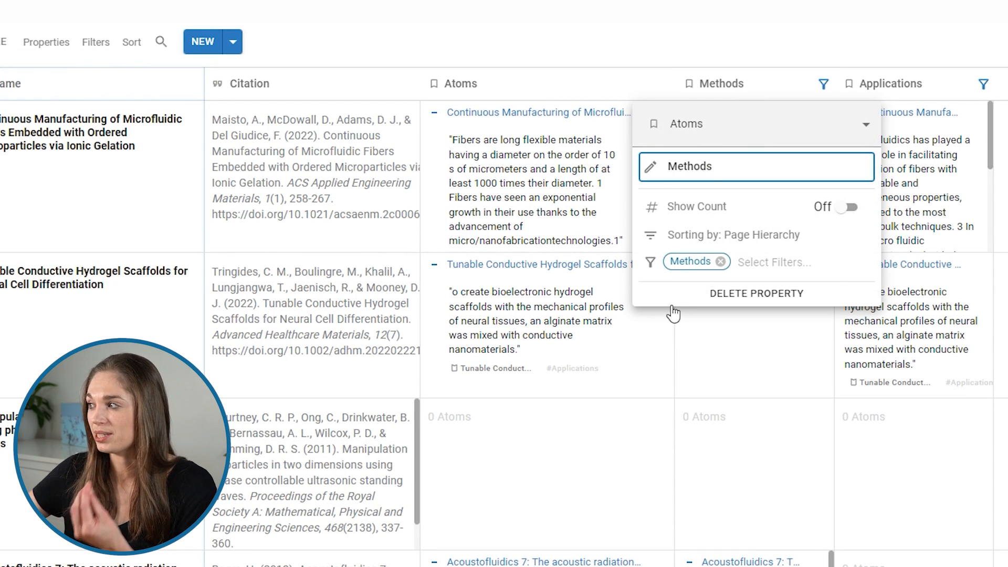
{"action": "left_click", "coordinate": [695, 262]}
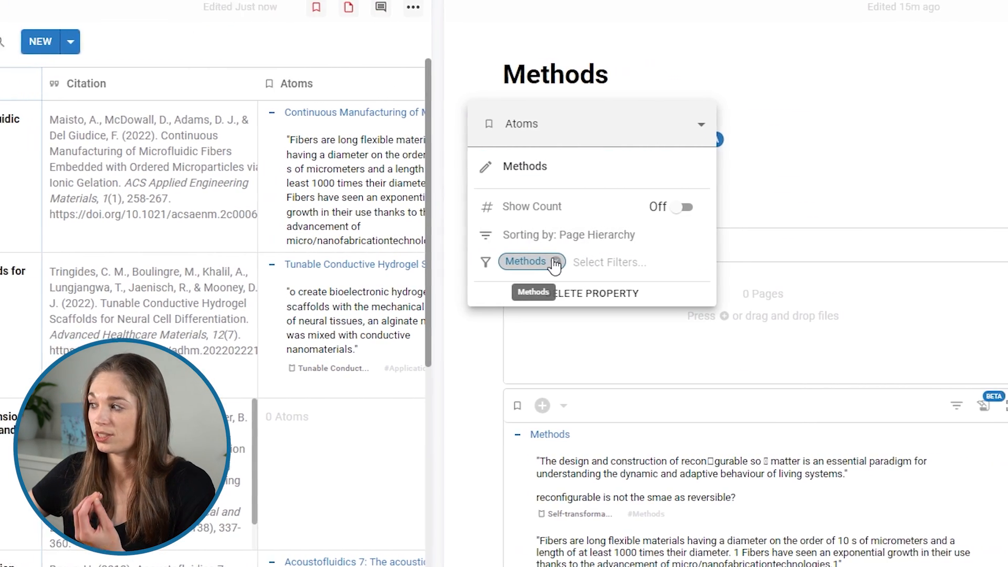
{"action": "left_click", "coordinate": [692, 54]}
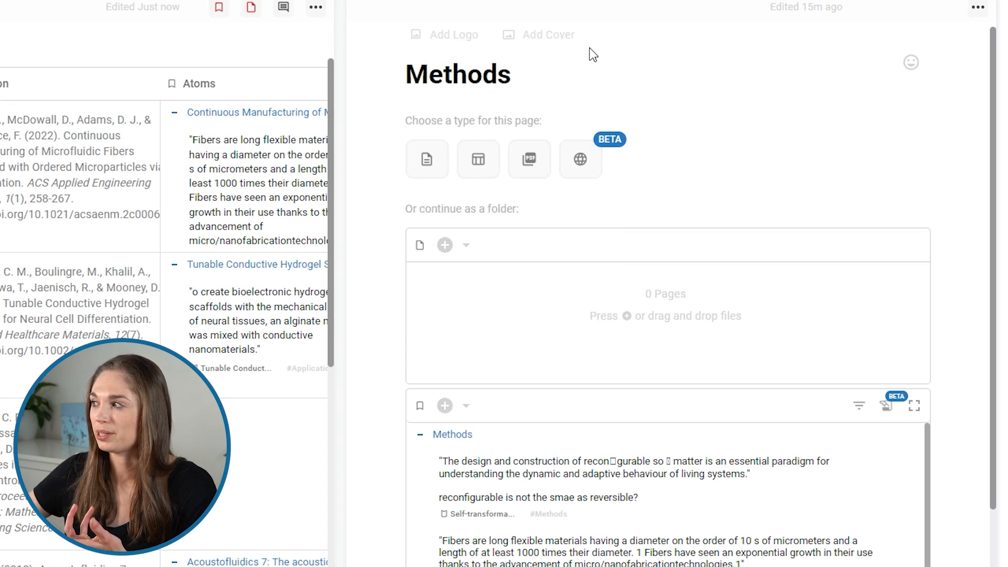
{"action": "scroll", "coordinate": [773, 336], "scroll_direction": "down", "scroll_amount": 3}
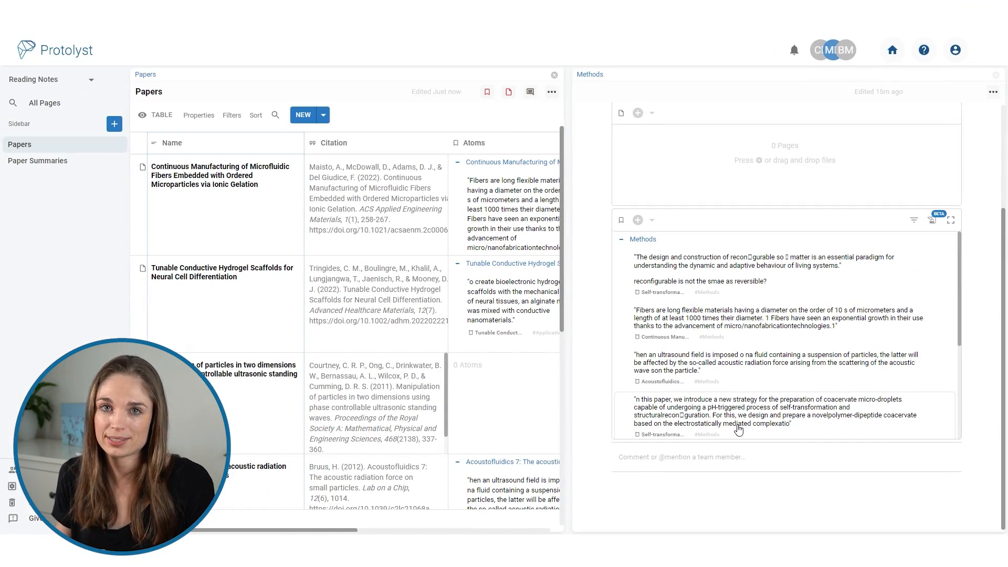
{"action": "left_click", "coordinate": [997, 76]}
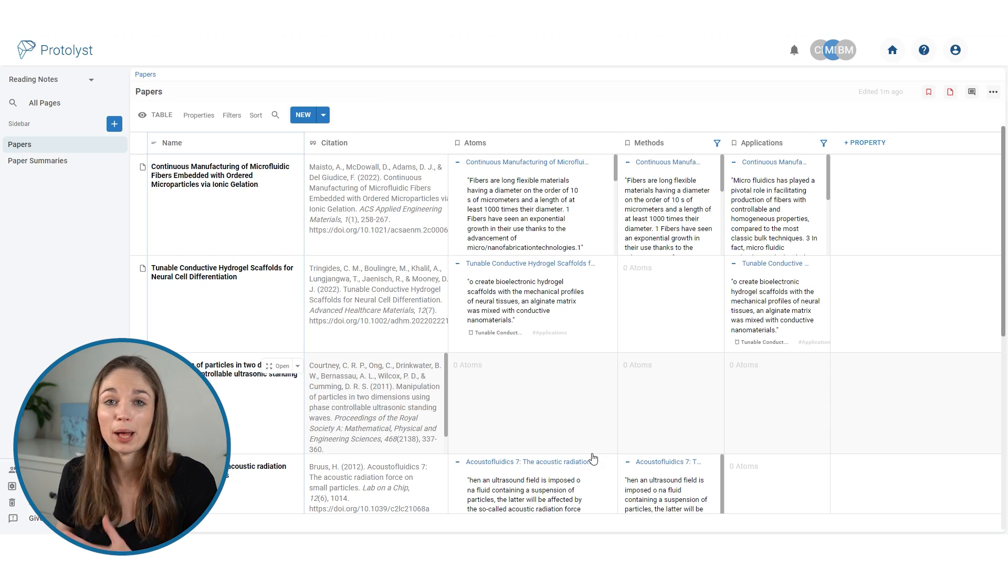
Step: Add a Multi Select property named "project" to the Papers table
{"action": "left_click", "coordinate": [865, 142]}
{"action": "left_click", "coordinate": [872, 142]}
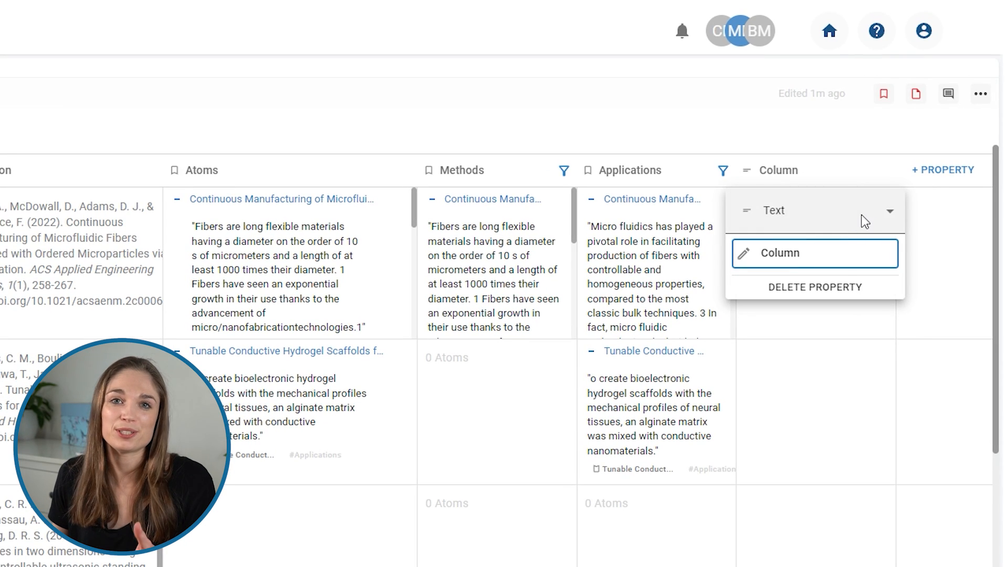
{"action": "left_click", "coordinate": [863, 216]}
{"action": "left_click", "coordinate": [826, 274]}
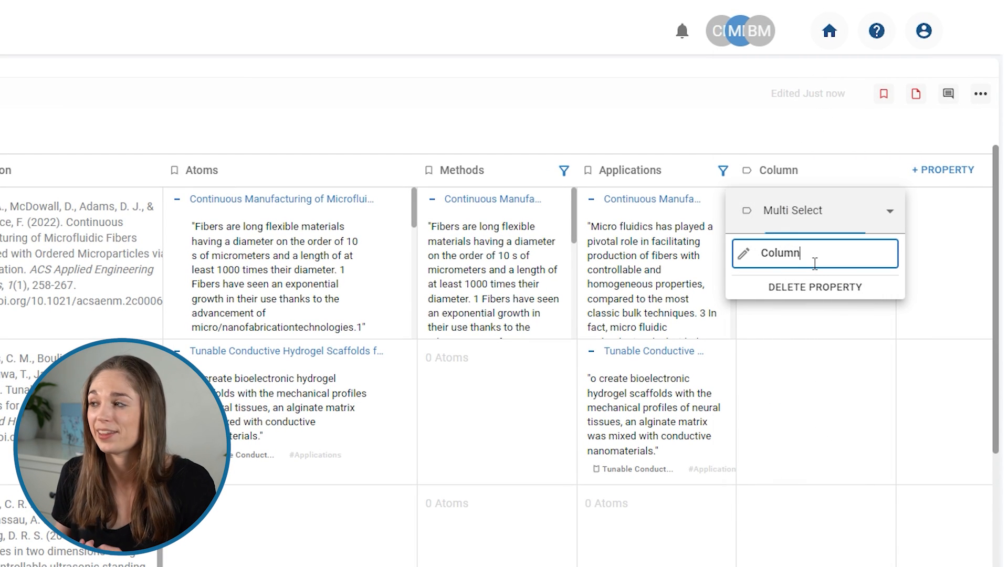
{"action": "double_click", "coordinate": [815, 263]}
{"action": "type", "text": "projec"}
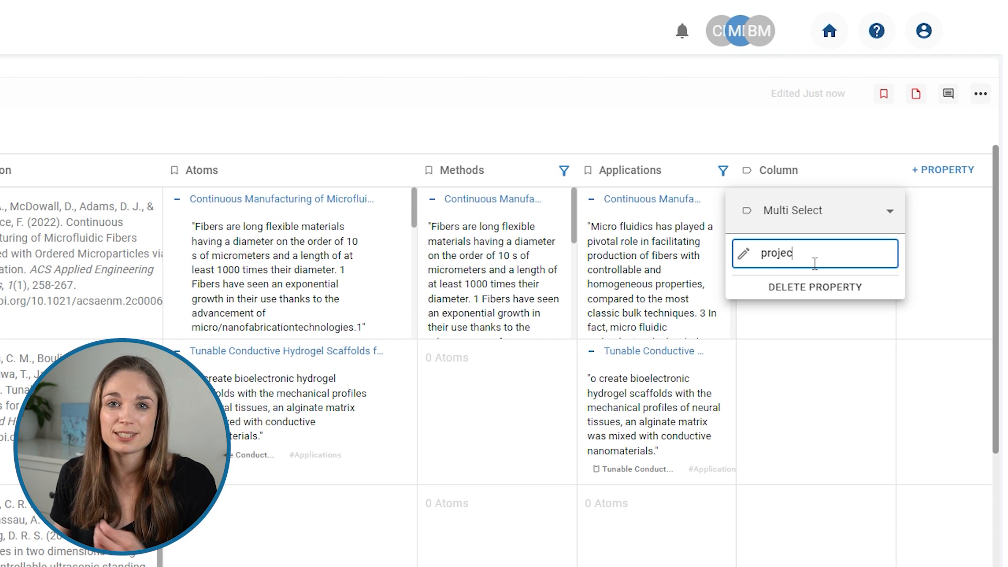
{"action": "type", "text": "t"}
{"action": "left_click", "coordinate": [813, 353]}
Step: Create the options "3d printing" and "acoustic trapping" in the project cell of the Continuous Manufacturing paper
{"action": "left_click", "coordinate": [833, 287]}
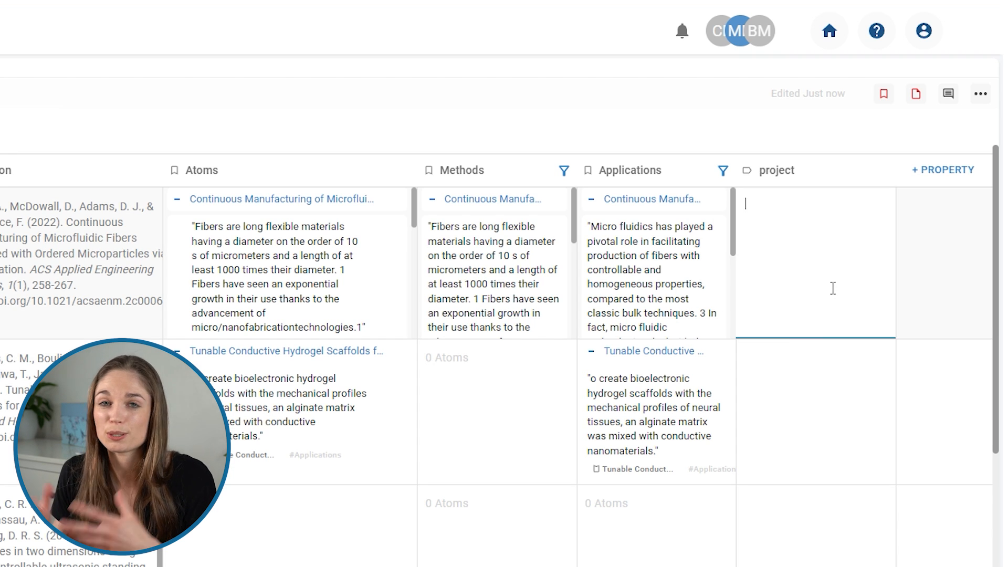
{"action": "type", "text": "3d printing"}
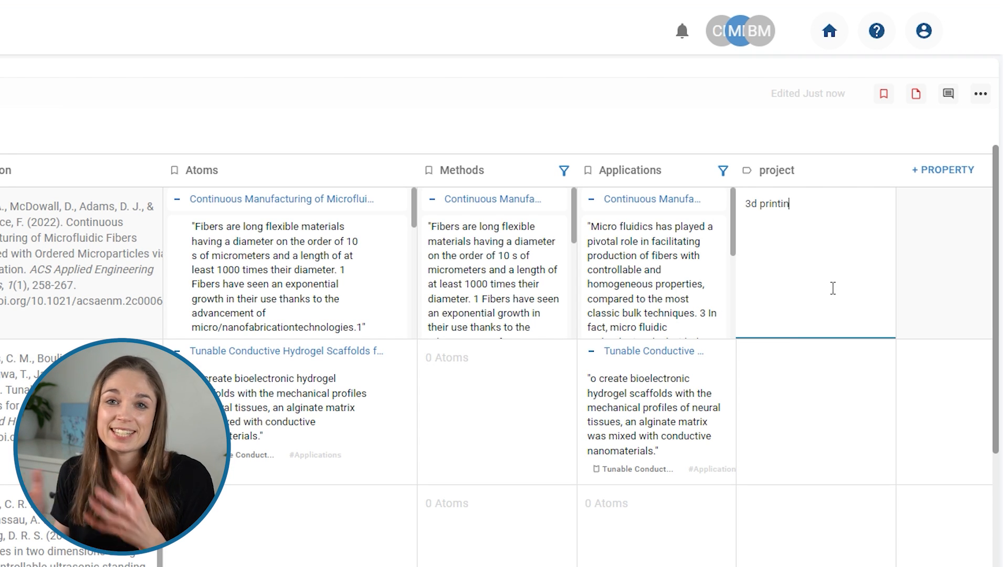
{"action": "key", "text": "Return"}
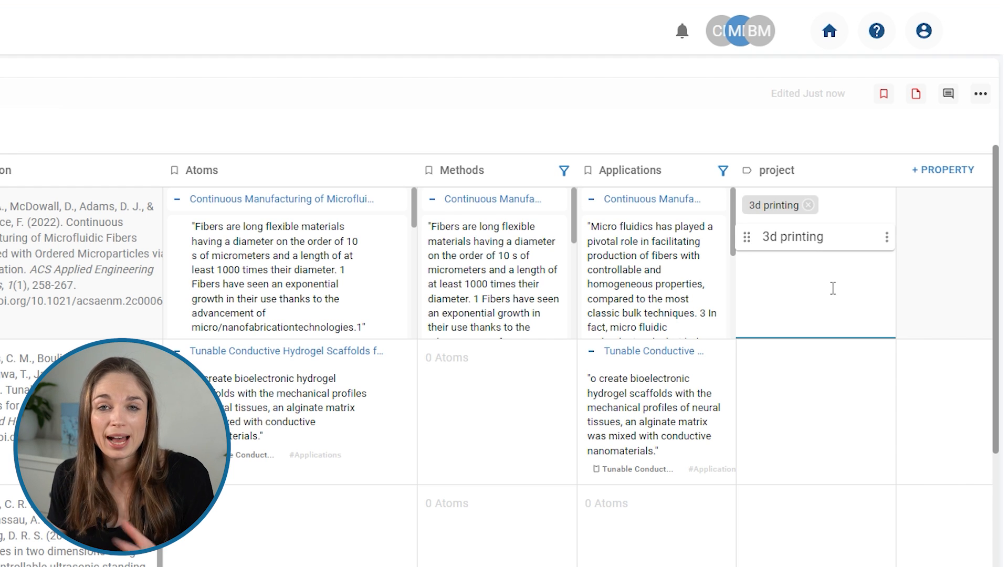
{"action": "type", "text": "acoustic trapping"}
{"action": "key", "text": "Return"}
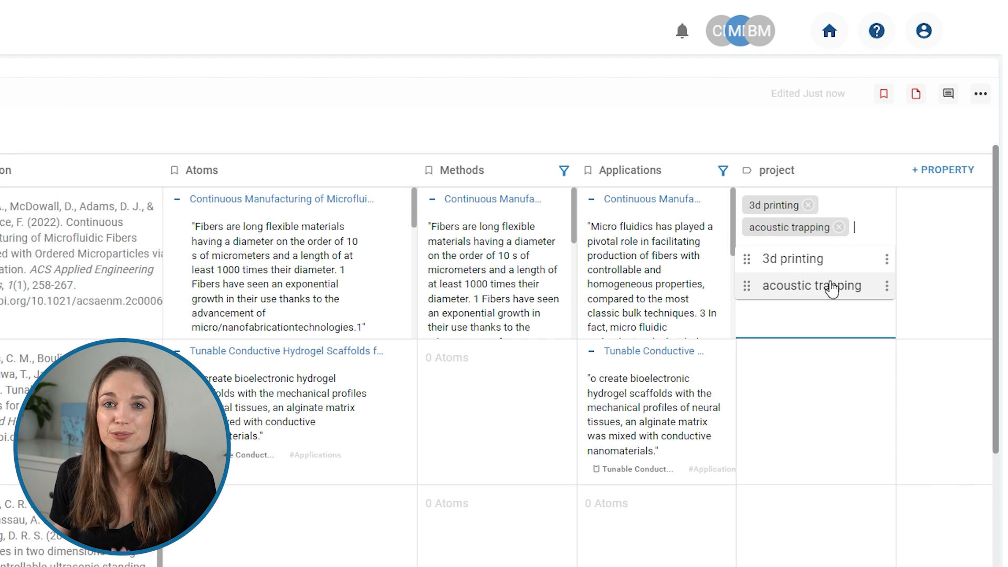
Step: Colour the "acoustic trapping" option purple and the "3d printing" option green
{"action": "left_click", "coordinate": [887, 285]}
{"action": "left_click", "coordinate": [842, 318]}
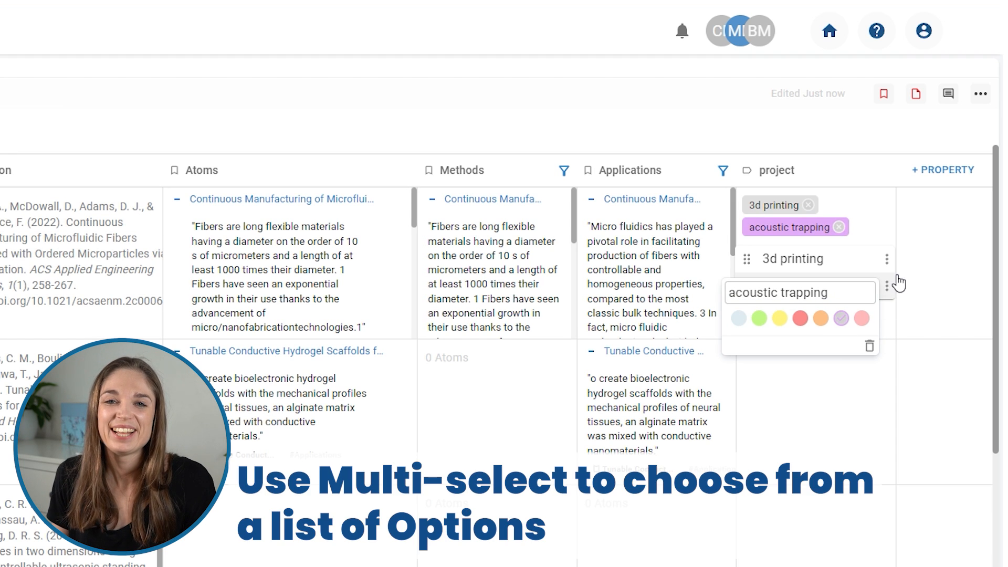
{"action": "left_click", "coordinate": [893, 277]}
{"action": "left_click", "coordinate": [887, 259]}
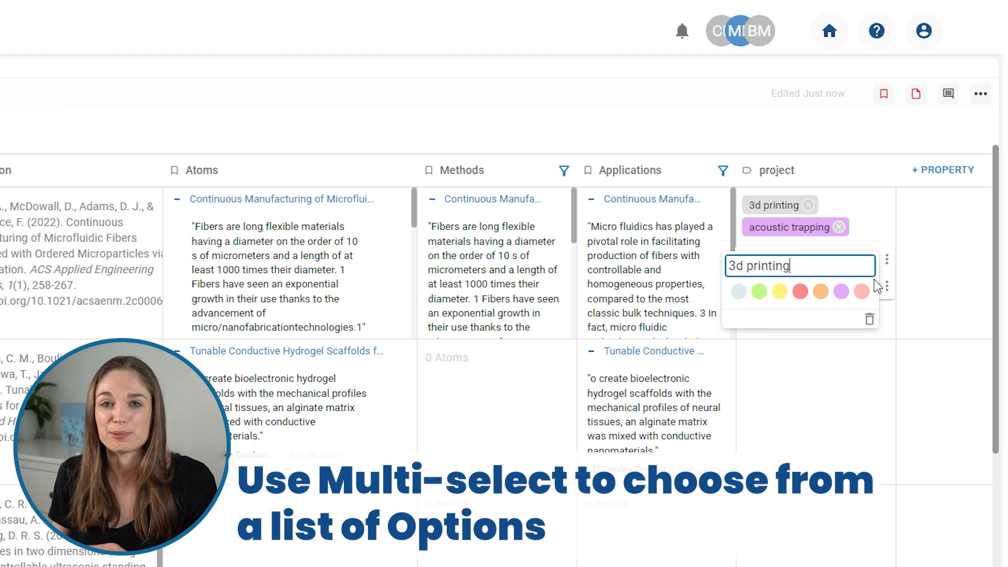
{"action": "left_click", "coordinate": [759, 291]}
{"action": "left_click", "coordinate": [880, 212]}
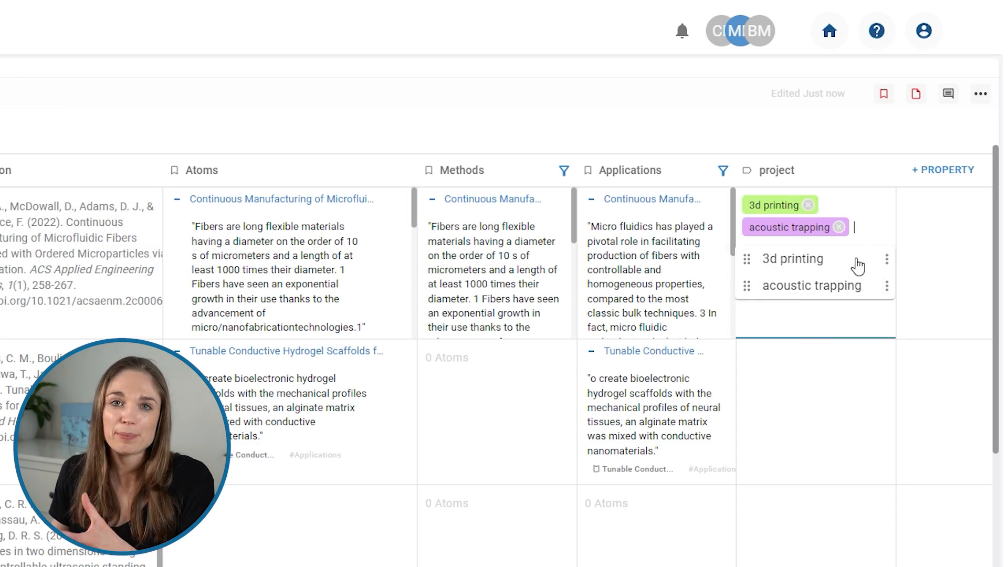
Step: Assign "3d printing" to the Tunable Conductive Hydrogel paper and "acoustic trapping" to the Manipulation of particles paper
{"action": "left_click", "coordinate": [804, 386]}
{"action": "left_click", "coordinate": [793, 388]}
{"action": "left_click", "coordinate": [799, 536]}
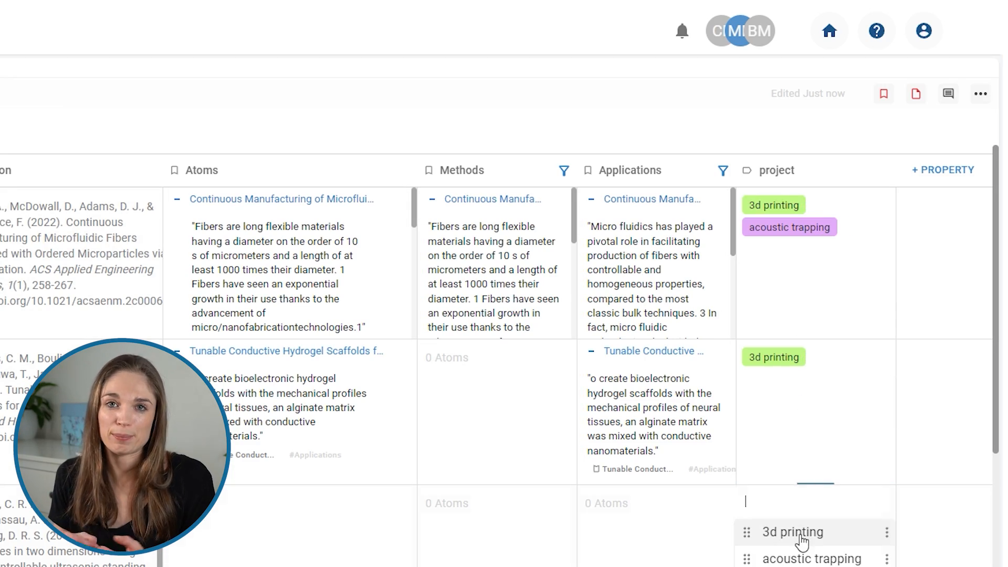
{"action": "left_click", "coordinate": [808, 556]}
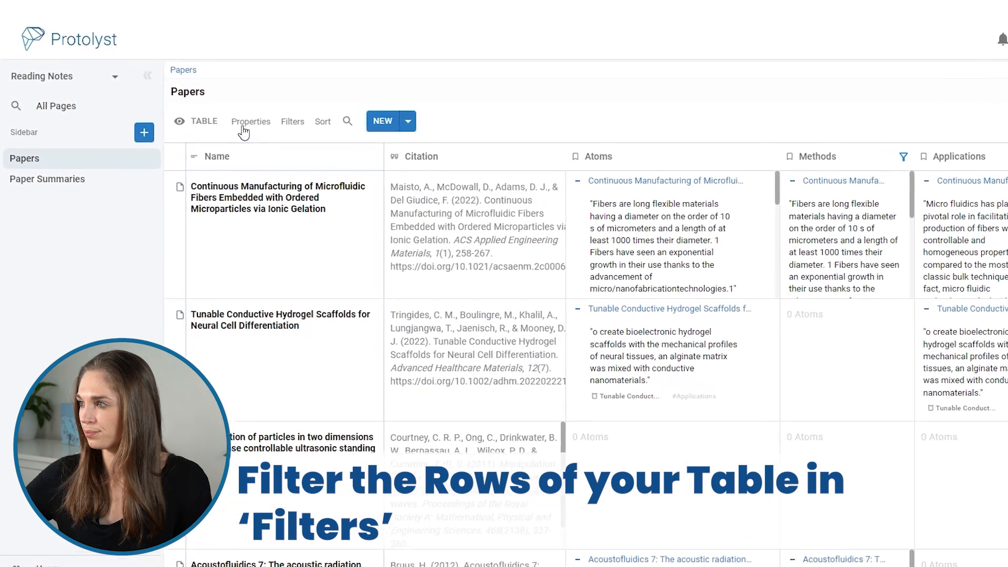
Step: Filter the Papers table to rows whose project contains "acoustic trapping"
{"action": "left_click", "coordinate": [295, 123]}
{"action": "left_click", "coordinate": [157, 178]}
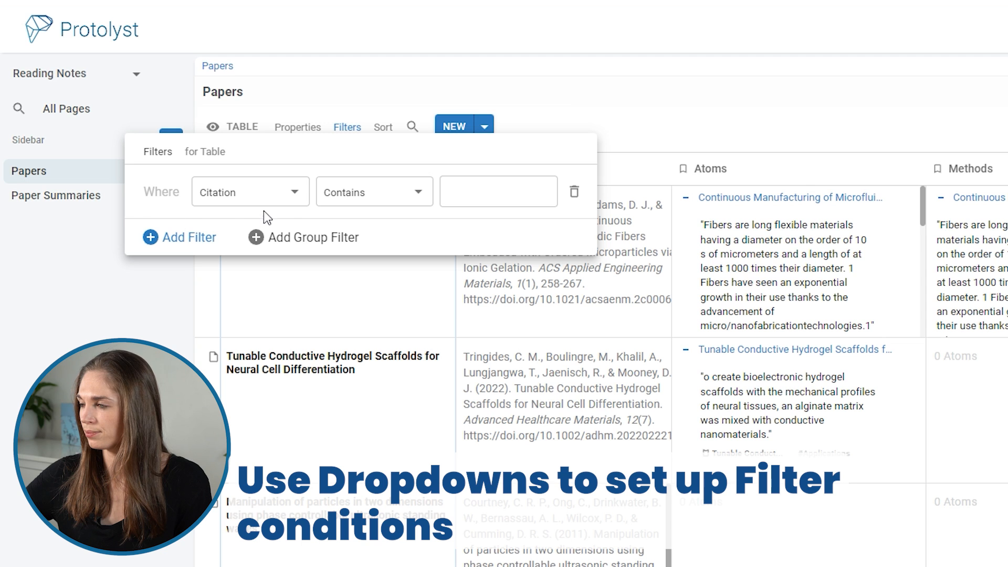
{"action": "left_click", "coordinate": [252, 197]}
{"action": "left_click", "coordinate": [257, 180]}
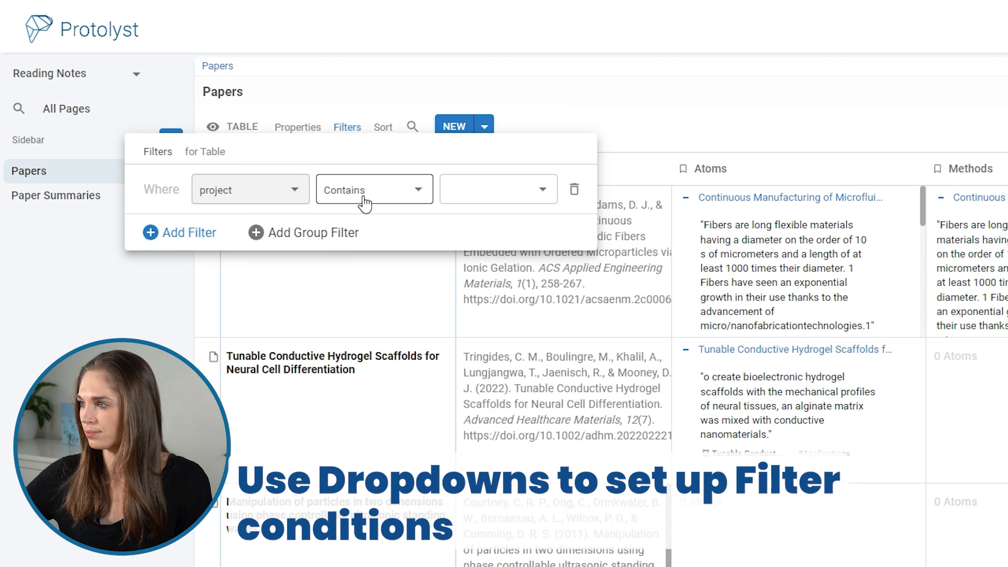
{"action": "left_click", "coordinate": [495, 189]}
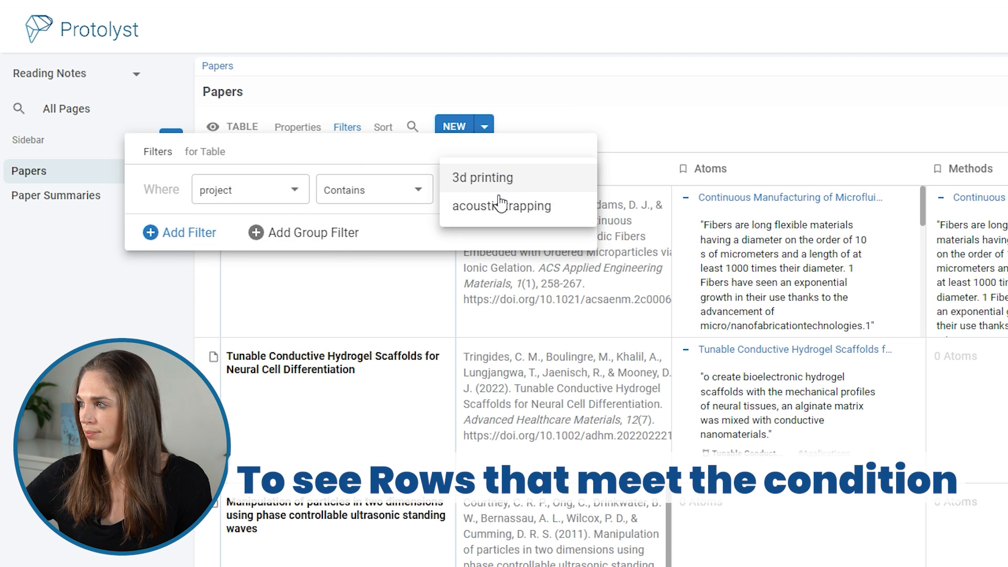
{"action": "left_click", "coordinate": [500, 205]}
{"action": "left_click", "coordinate": [949, 80]}
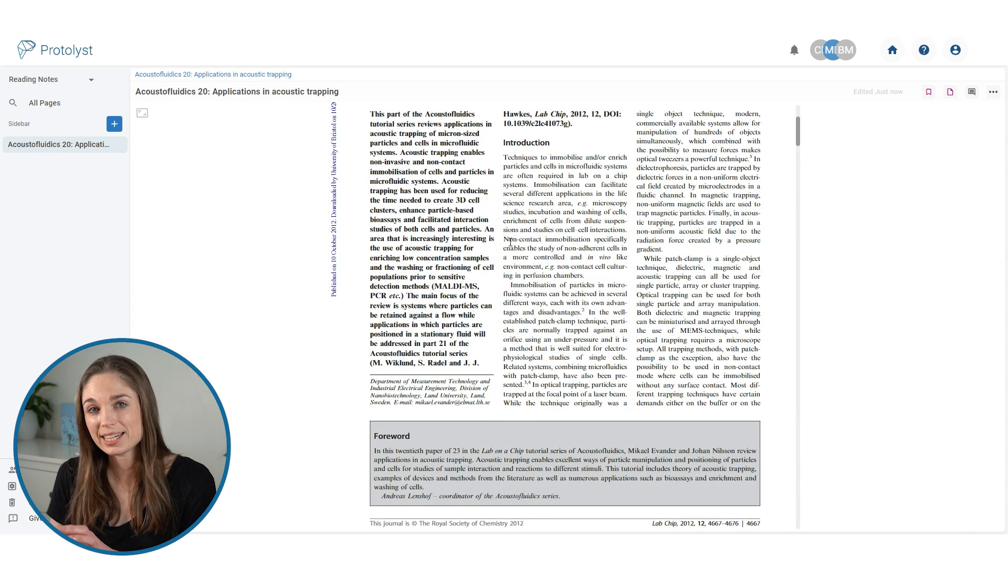
Step: Capture the "Non-contact immobilisation" sentence in the Acoustofluidics 20 paper as an Atom and add the note "what makes cells adhere?"
{"action": "left_click_drag", "start_coordinate": [503, 239], "coordinate": [597, 283]}
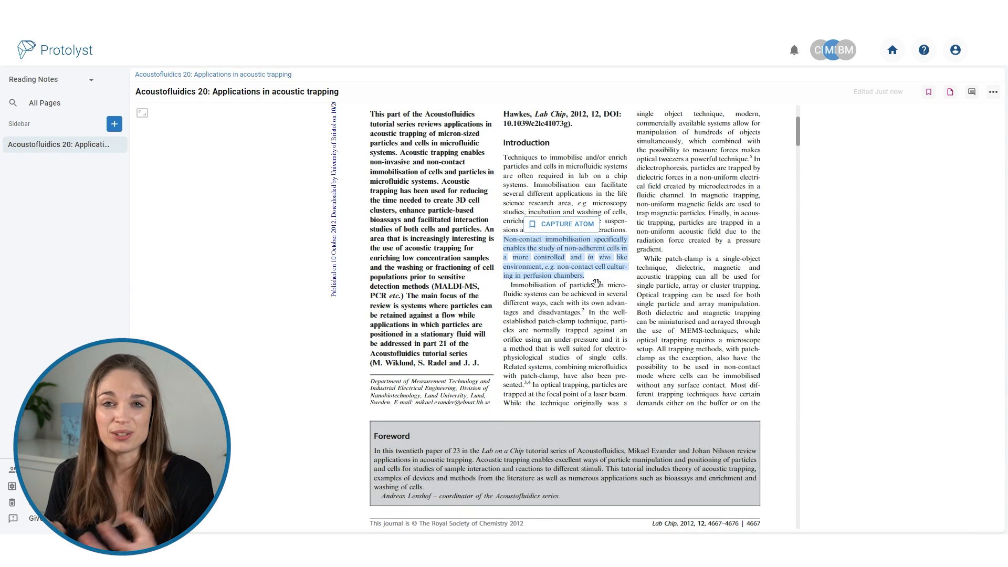
{"action": "left_click", "coordinate": [584, 224]}
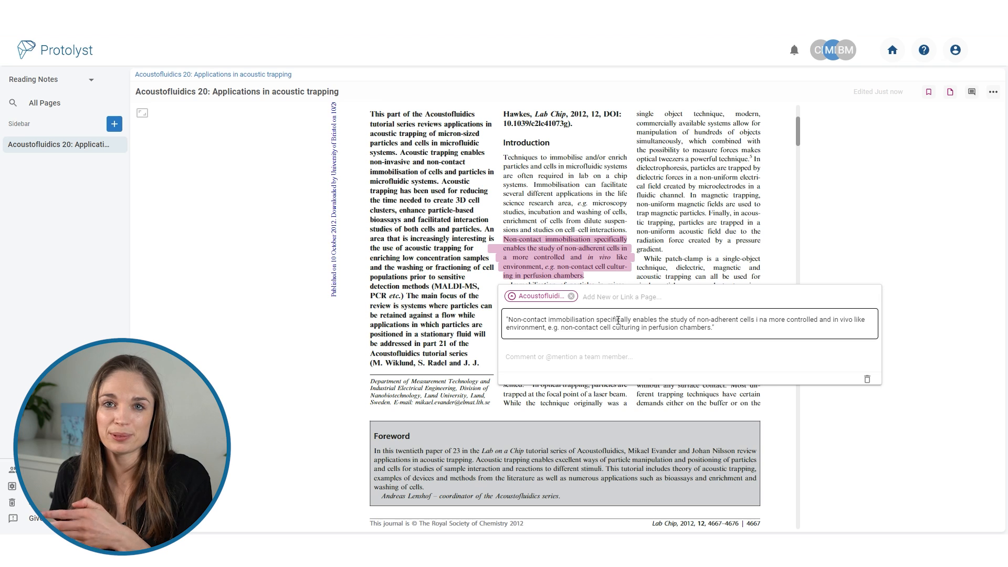
{"action": "left_click", "coordinate": [727, 333]}
{"action": "key", "text": "Return"}
{"action": "type", "text": "what makes cells adhere?"}
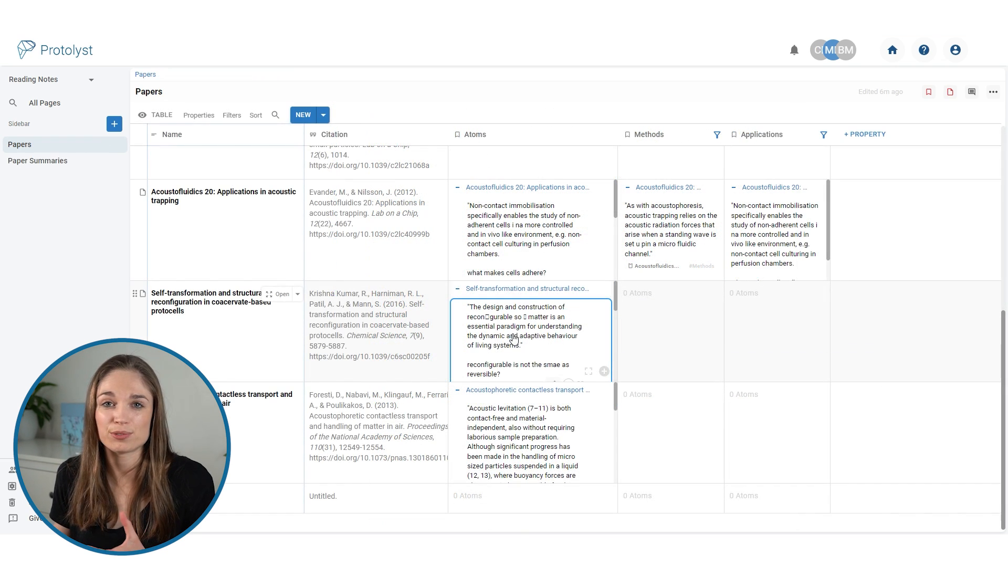
Step: Select several Atoms in the Self-transformation row of the Papers table and add them together to its Methods cell
{"action": "scroll", "coordinate": [535, 336], "scroll_direction": "down", "scroll_amount": 3}
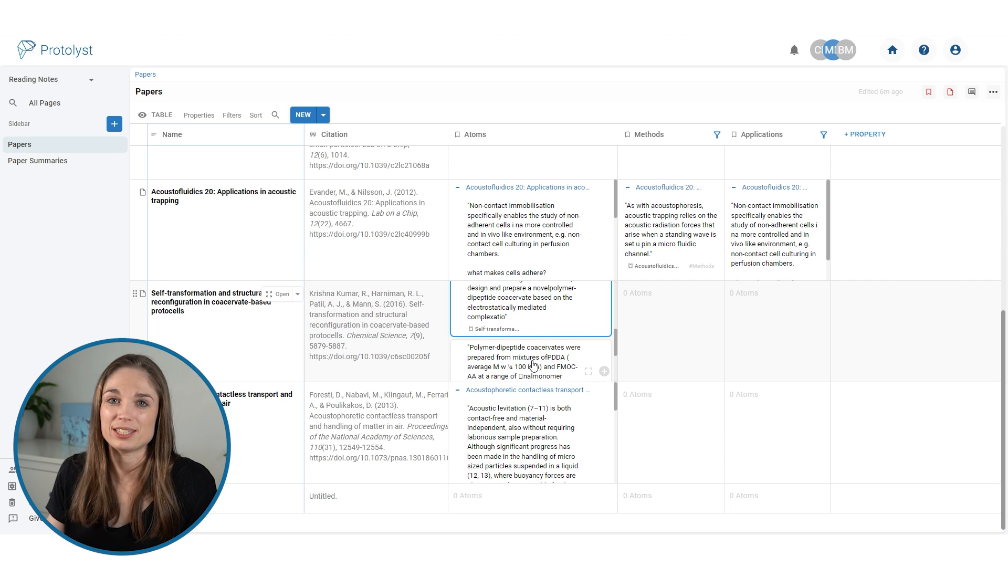
{"action": "scroll", "coordinate": [527, 357], "scroll_direction": "down", "scroll_amount": 2}
{"action": "left_click_drag", "start_coordinate": [528, 347], "coordinate": [650, 304]}
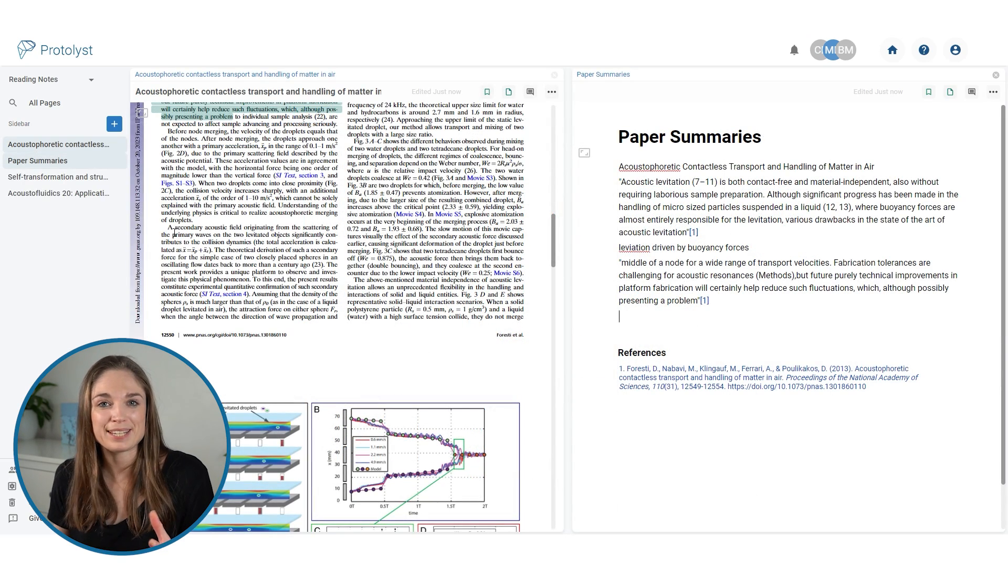
Step: Insert the passage starting "A secondary acoustic field" from the Acoustophoretic paper into the Paper Summaries page, below the last quote
{"action": "left_click_drag", "start_coordinate": [168, 228], "coordinate": [678, 323]}
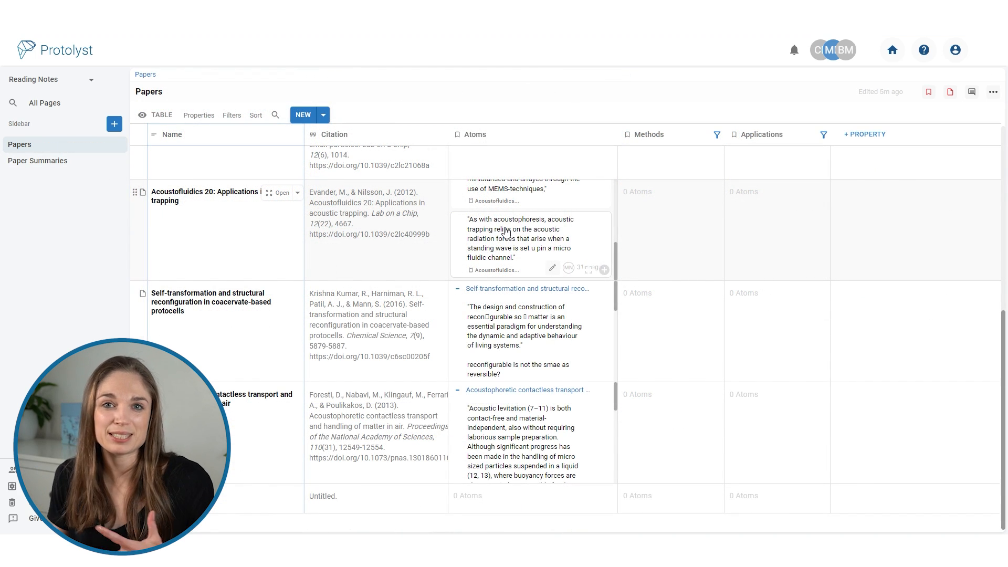
Step: Add the "As with acoustophoresis" Atom to the Methods cell of the Acoustofluidics 20 row
{"action": "left_click_drag", "start_coordinate": [570, 217], "coordinate": [666, 201]}
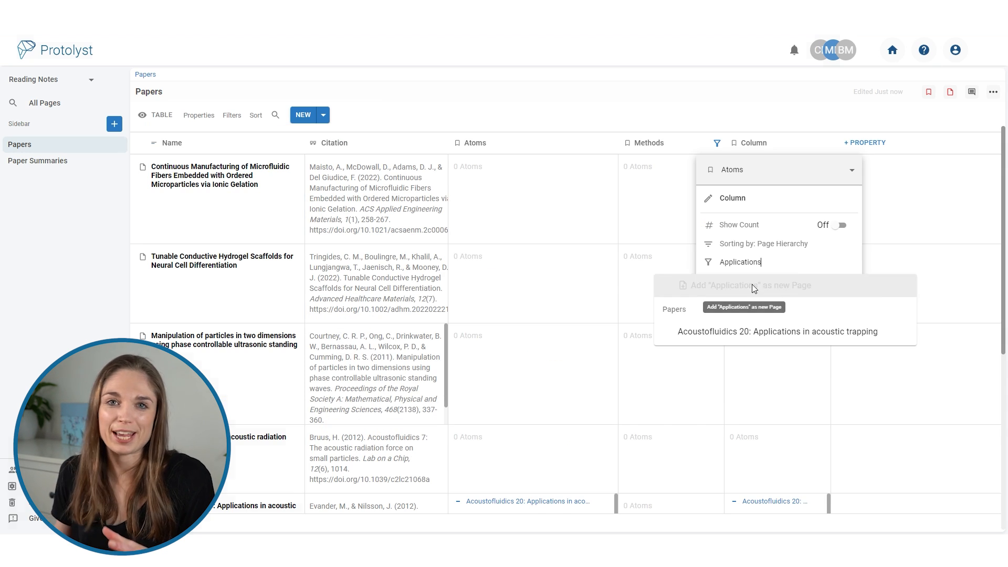
Step: Create a new Applications page as the filter of the new Atoms column beside Methods
{"action": "left_click", "coordinate": [752, 285]}
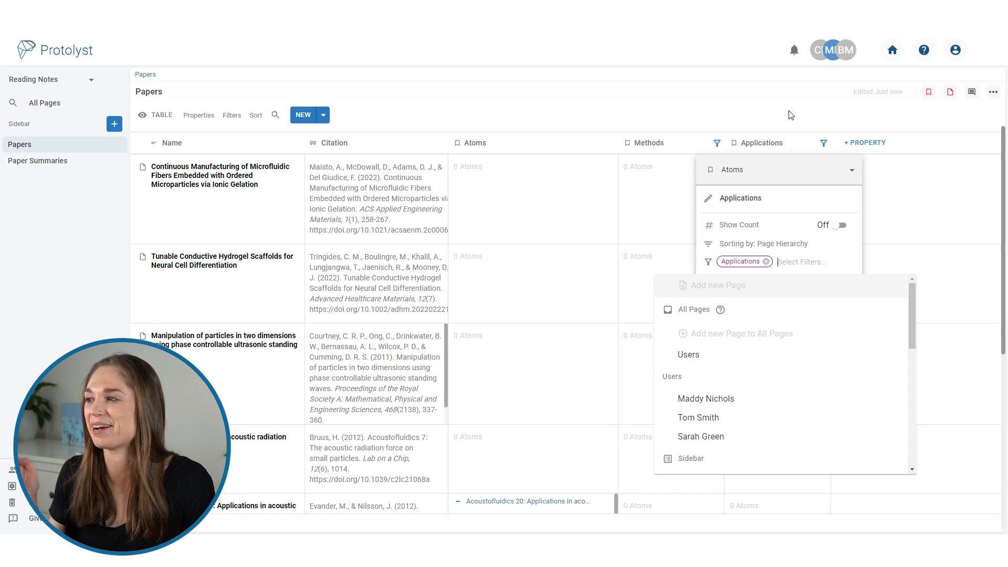
{"action": "left_click", "coordinate": [788, 113]}
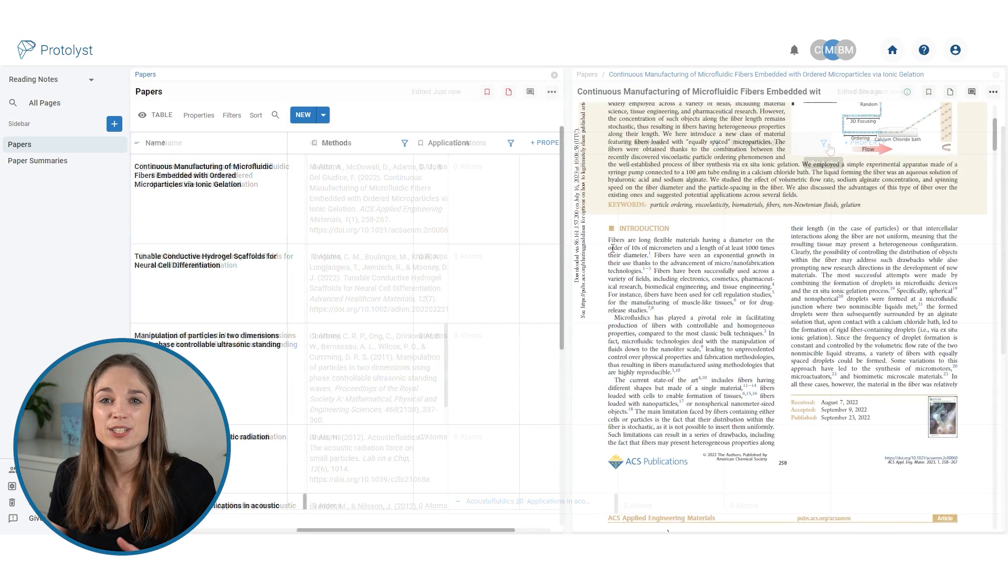
Step: Capture the first two Introduction sentences of the Continuous Manufacturing paper as an Atom in its row's Methods cell
{"action": "left_click_drag", "start_coordinate": [608, 240], "coordinate": [329, 171]}
{"action": "left_click", "coordinate": [328, 171]}
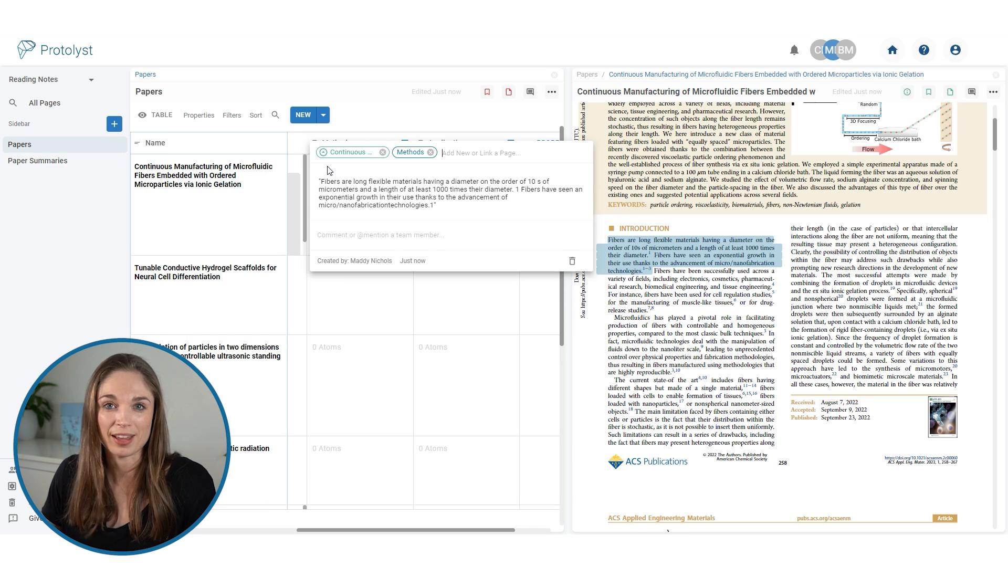